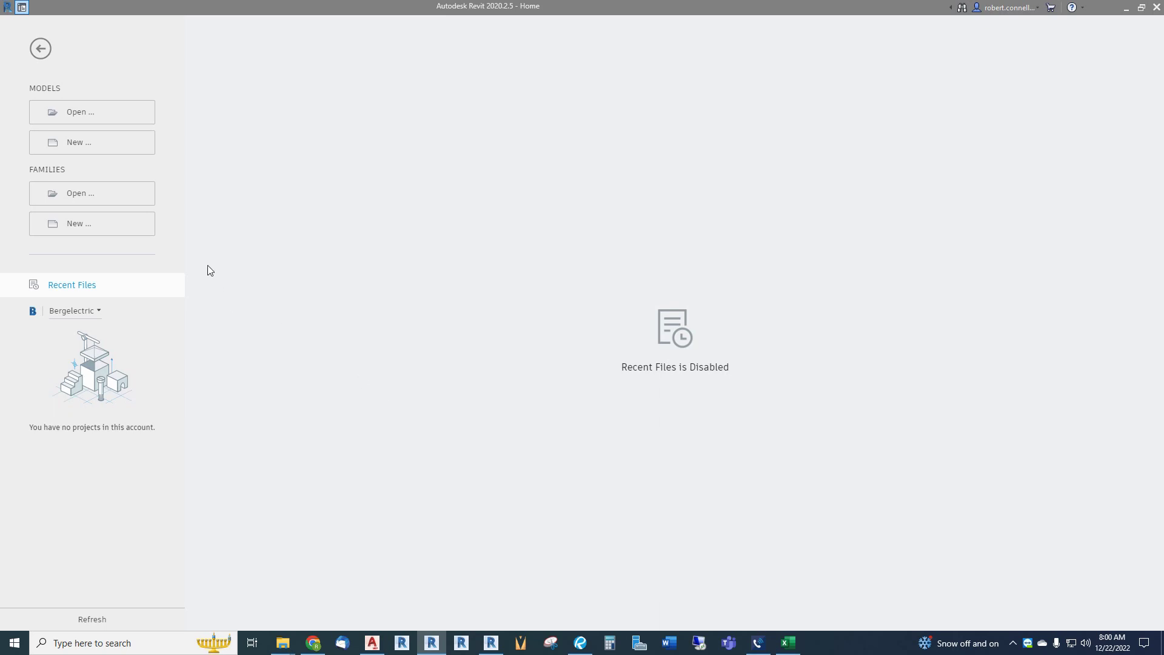
{"action": "left_click", "coordinate": [77, 195]}
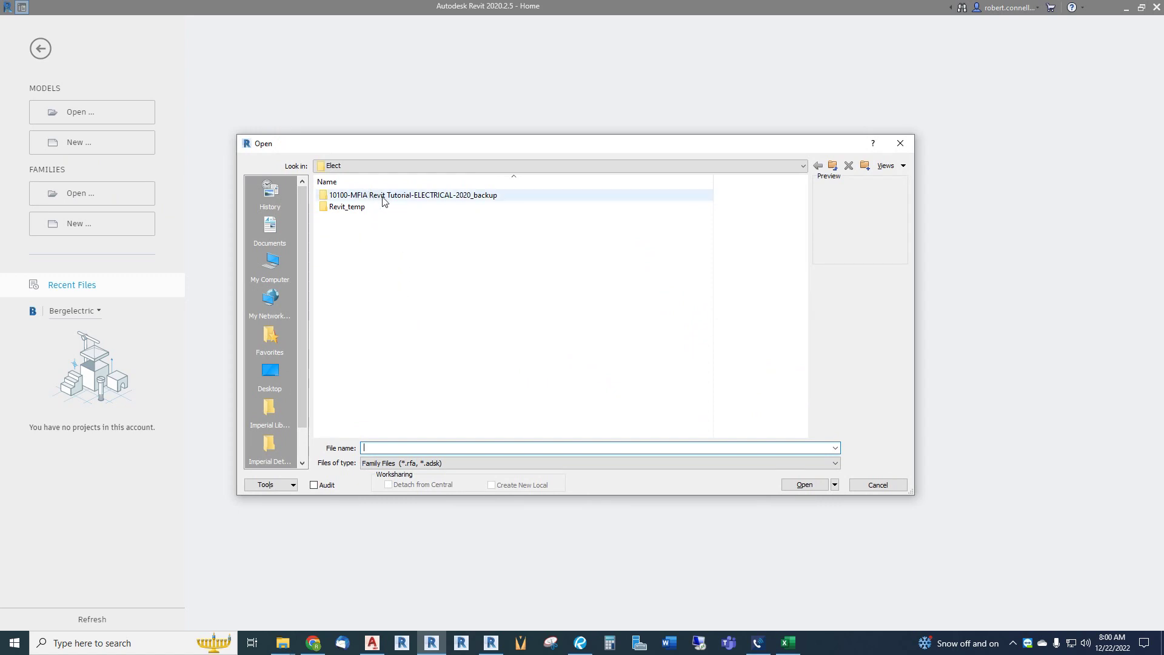
{"action": "left_click", "coordinate": [830, 168]}
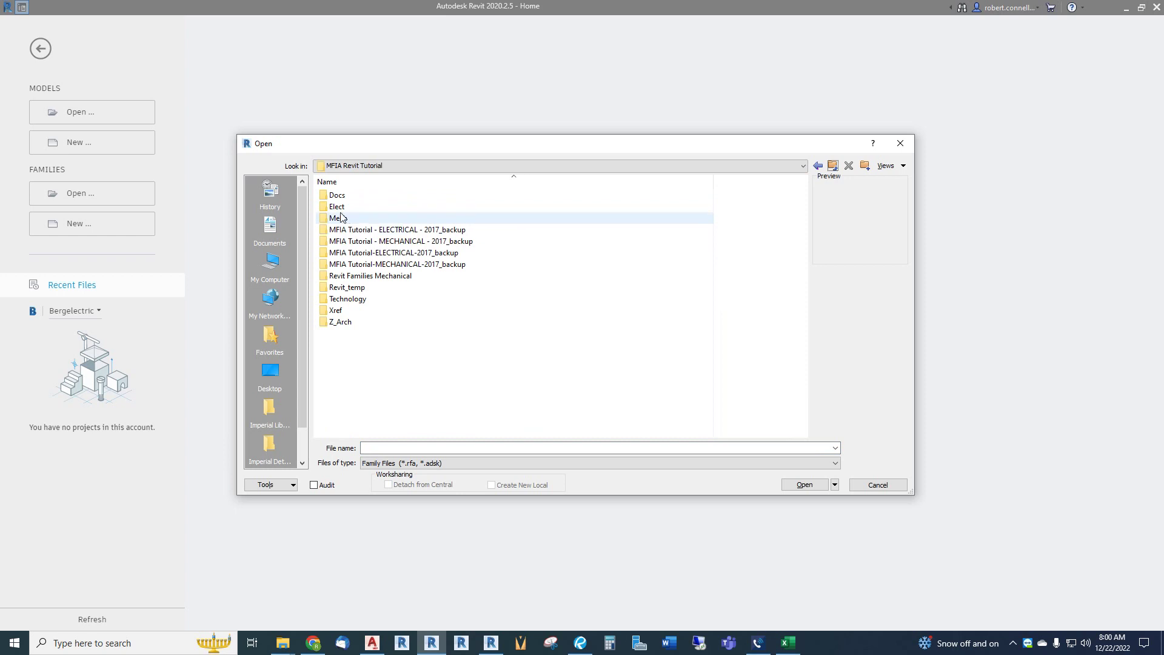
{"action": "double_click", "coordinate": [339, 217]}
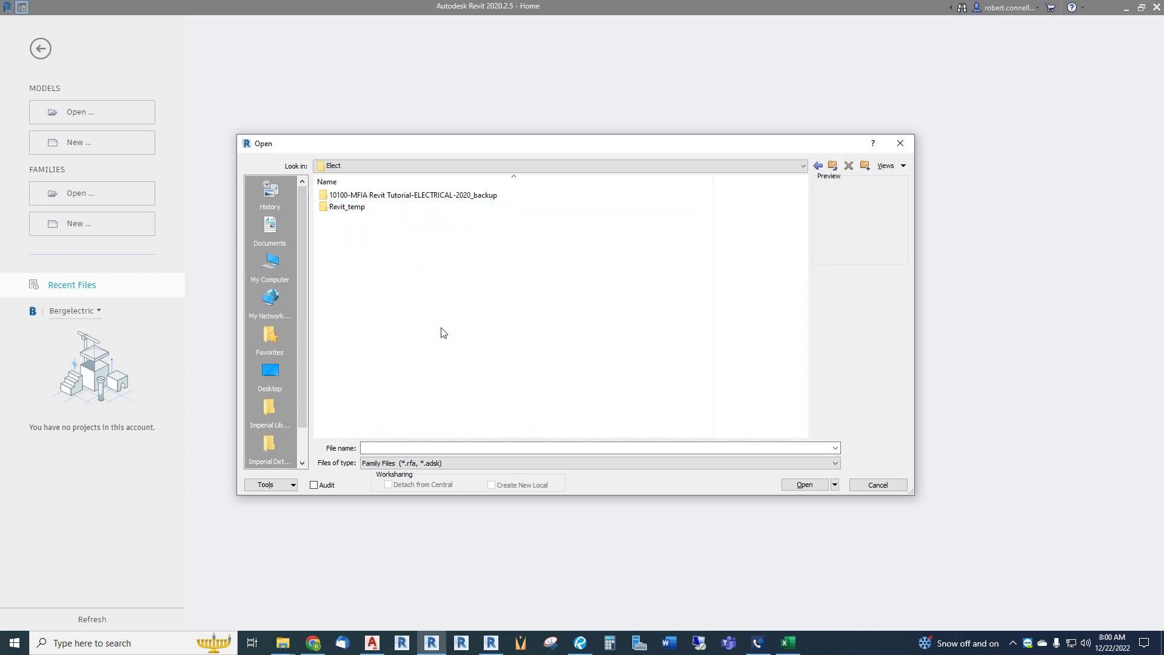
{"action": "left_click", "coordinate": [878, 485]}
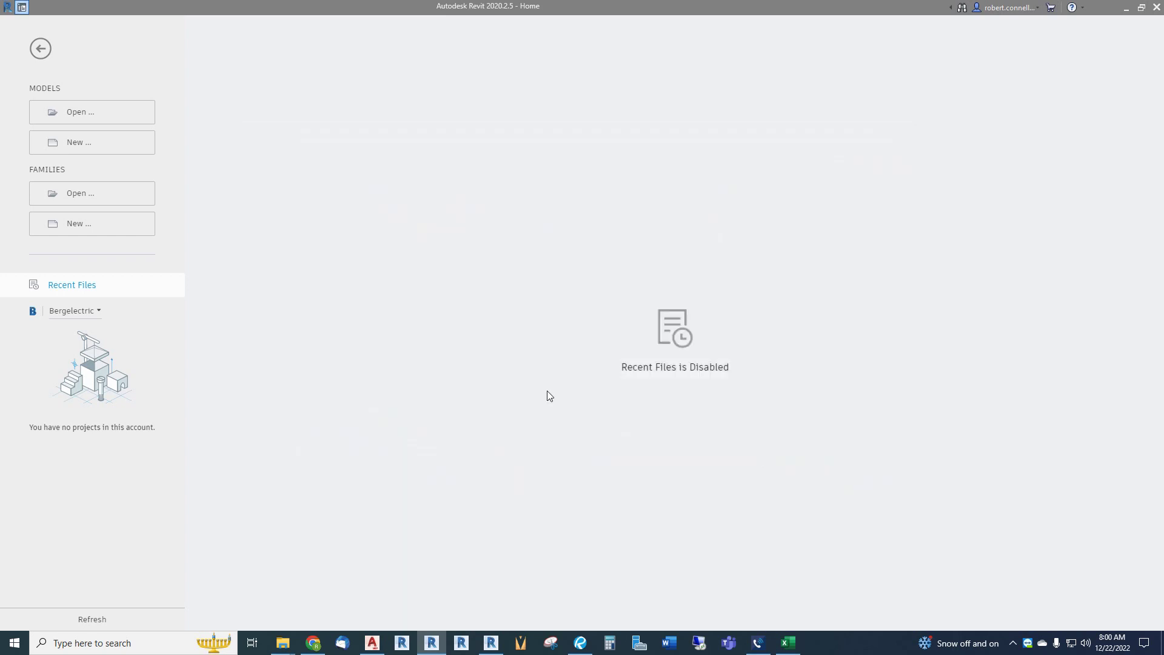
Open 10100-MFIA Revit Tutorial-ELECTRICAL-2020.rvt as a new local file, overwriting the existing copy, and open the 01 - FIRST FLOOR - POWER plan.
{"action": "left_click", "coordinate": [79, 114]}
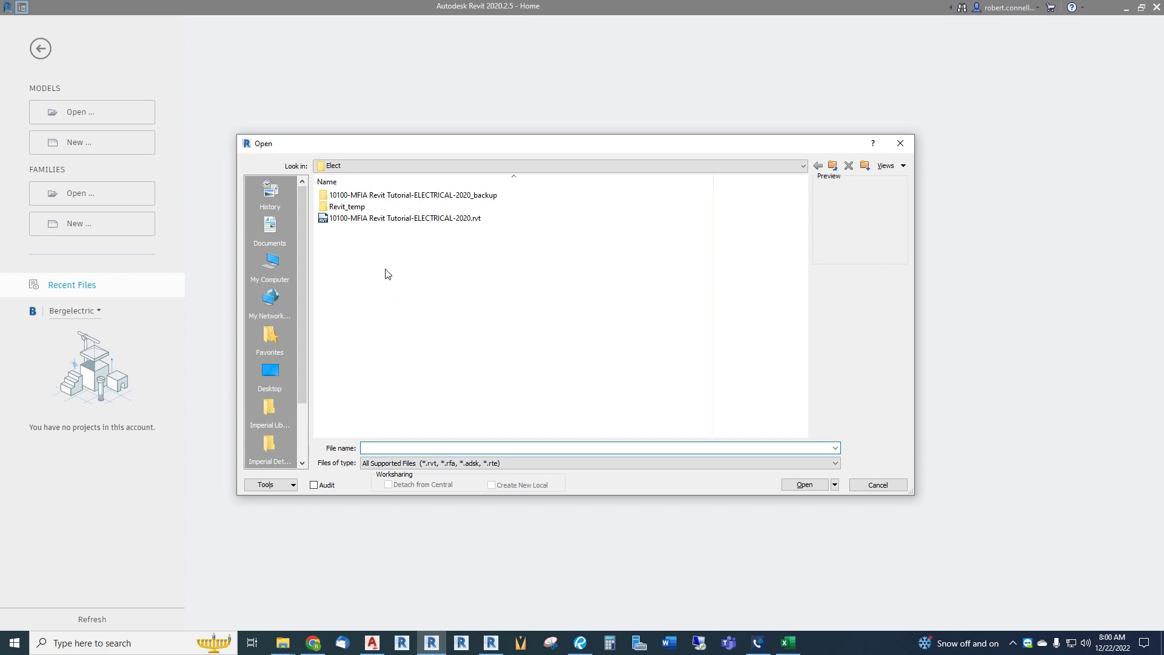
{"action": "left_click", "coordinate": [392, 220]}
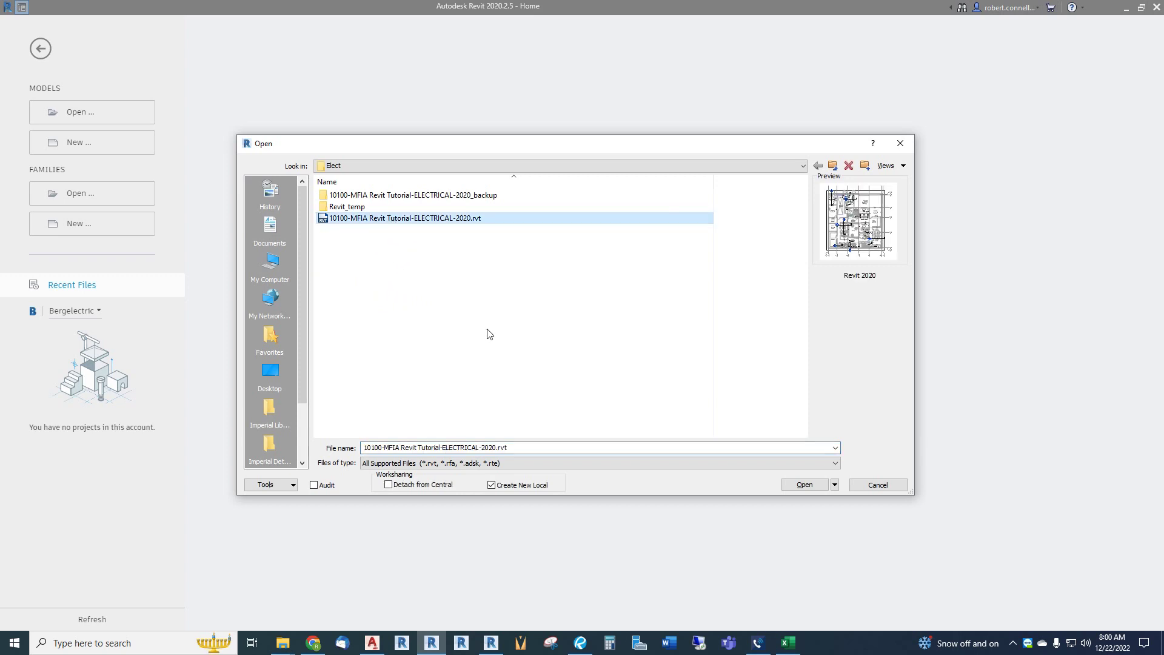
{"action": "left_click", "coordinate": [804, 485]}
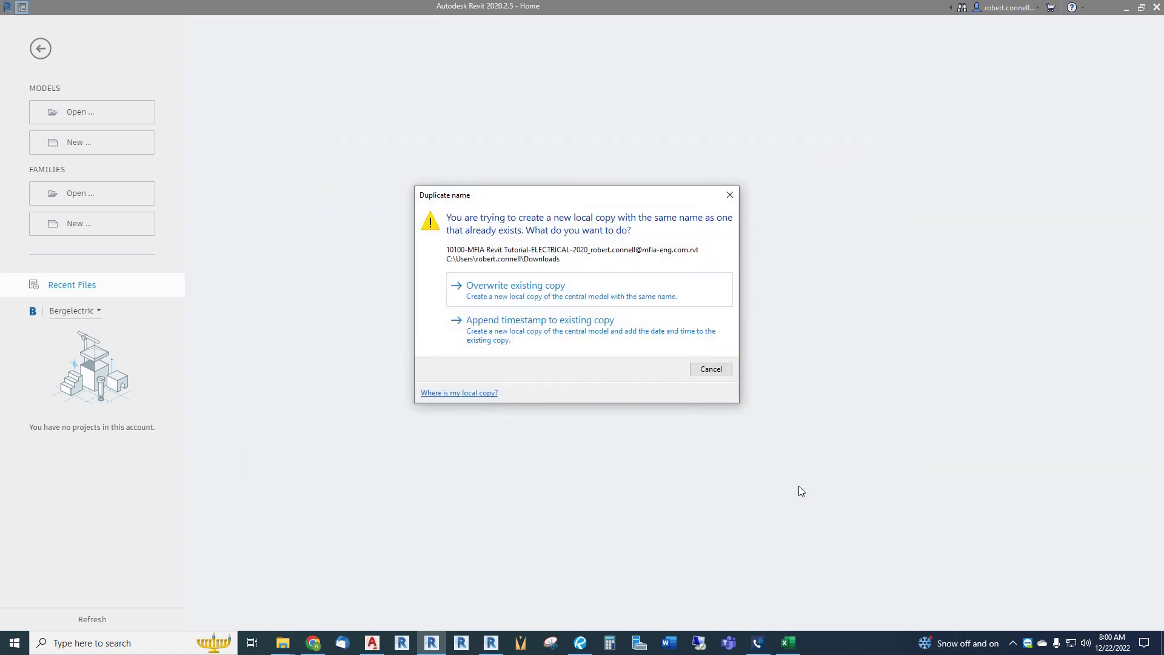
{"action": "left_click", "coordinate": [509, 288]}
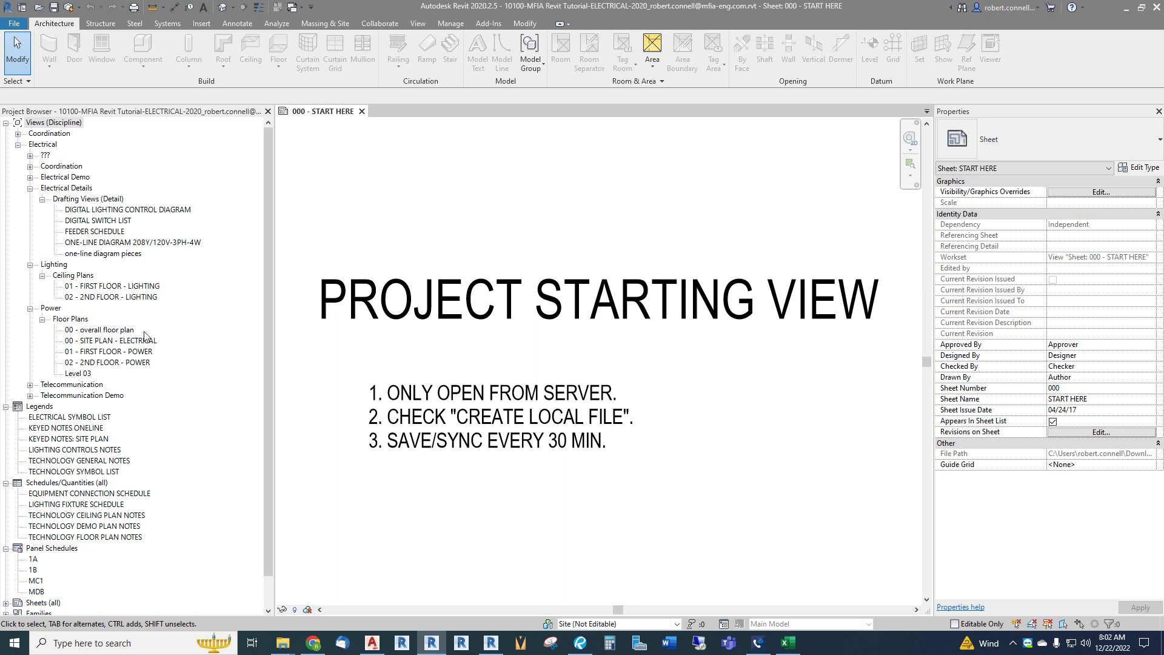
{"action": "left_click", "coordinate": [113, 352]}
{"action": "double_click", "coordinate": [113, 351]}
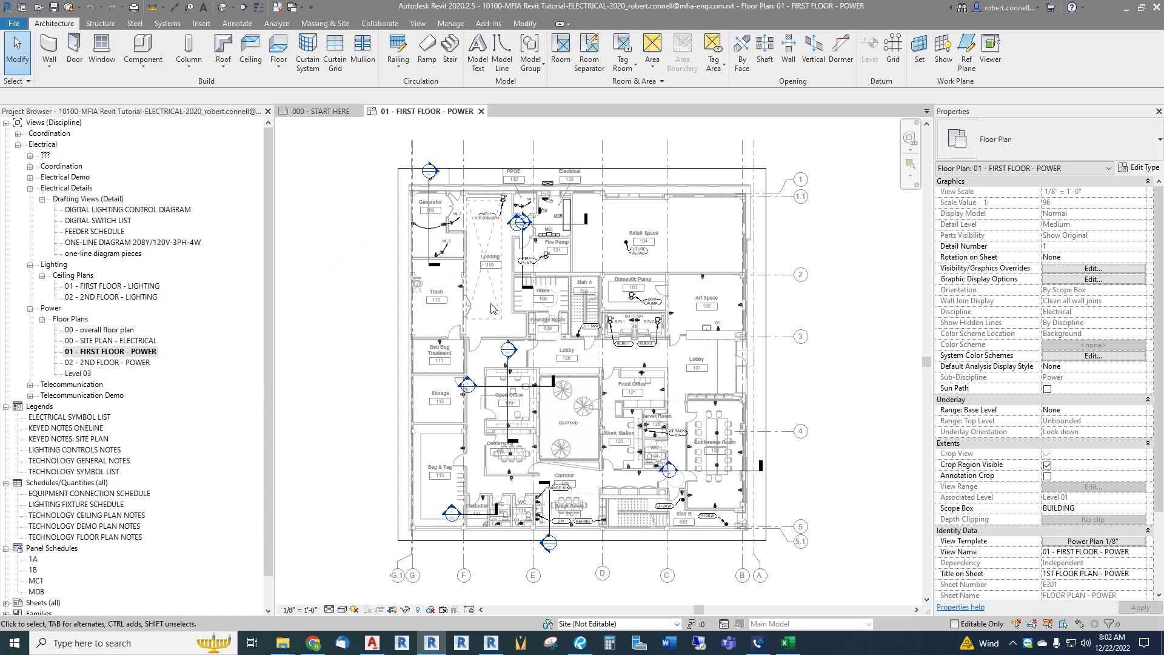
Open the type properties of the EH-1.5KW equipment connection in Stair A and review the types available in its family.
{"action": "scroll", "coordinate": [565, 348], "scroll_direction": "up", "scroll_amount": 5}
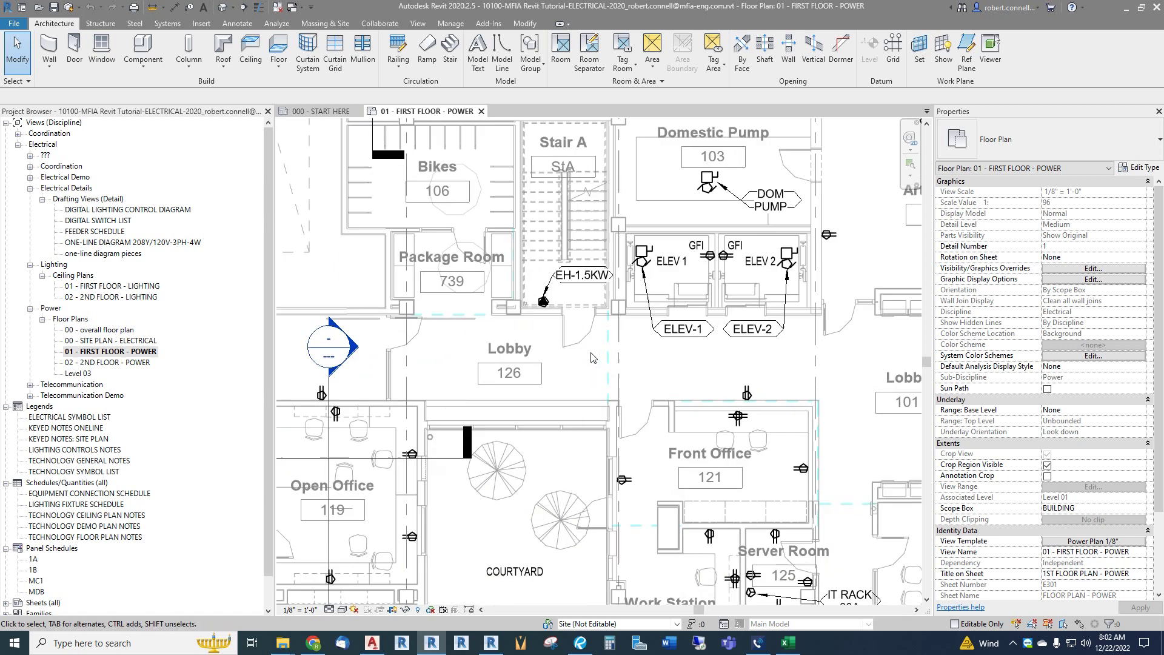
{"action": "scroll", "coordinate": [565, 347], "scroll_direction": "up", "scroll_amount": 3}
{"action": "scroll", "coordinate": [533, 242], "scroll_direction": "down", "scroll_amount": 2}
{"action": "scroll", "coordinate": [521, 217], "scroll_direction": "up", "scroll_amount": 4}
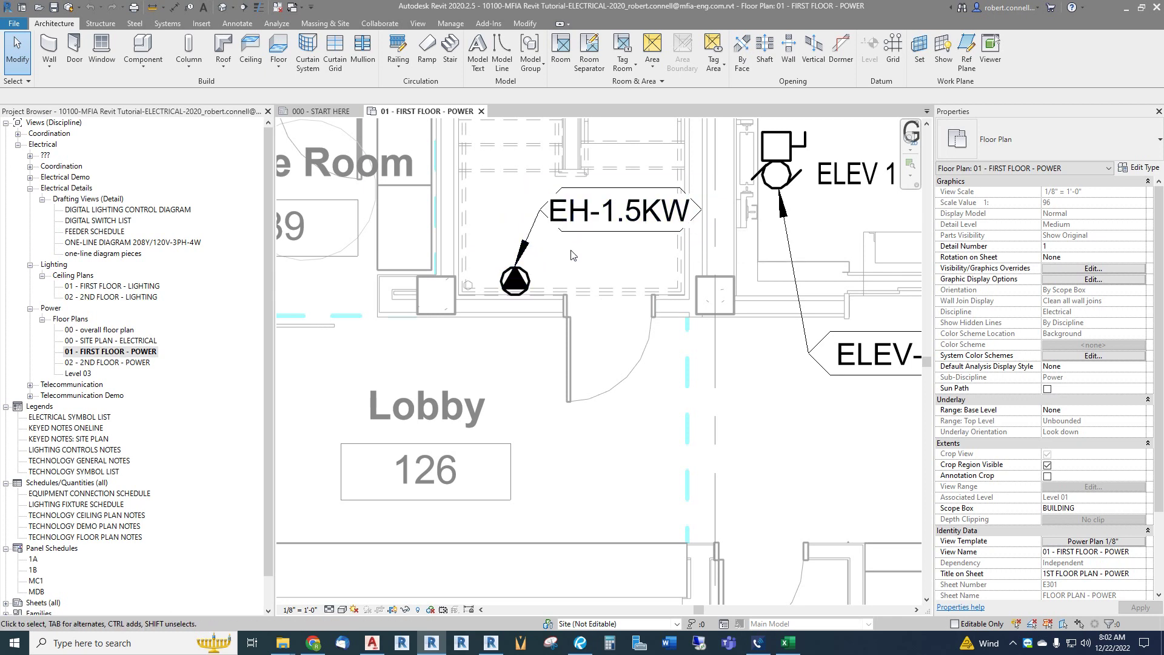
{"action": "scroll", "coordinate": [548, 267], "scroll_direction": "down", "scroll_amount": 1}
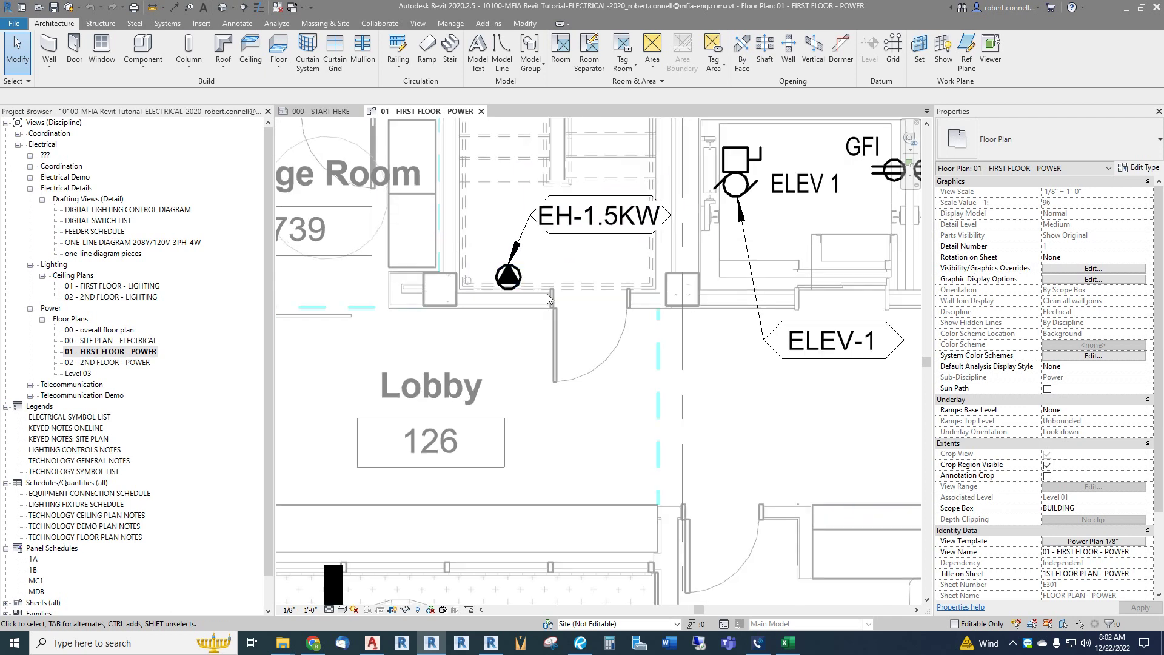
{"action": "left_click", "coordinate": [509, 283]}
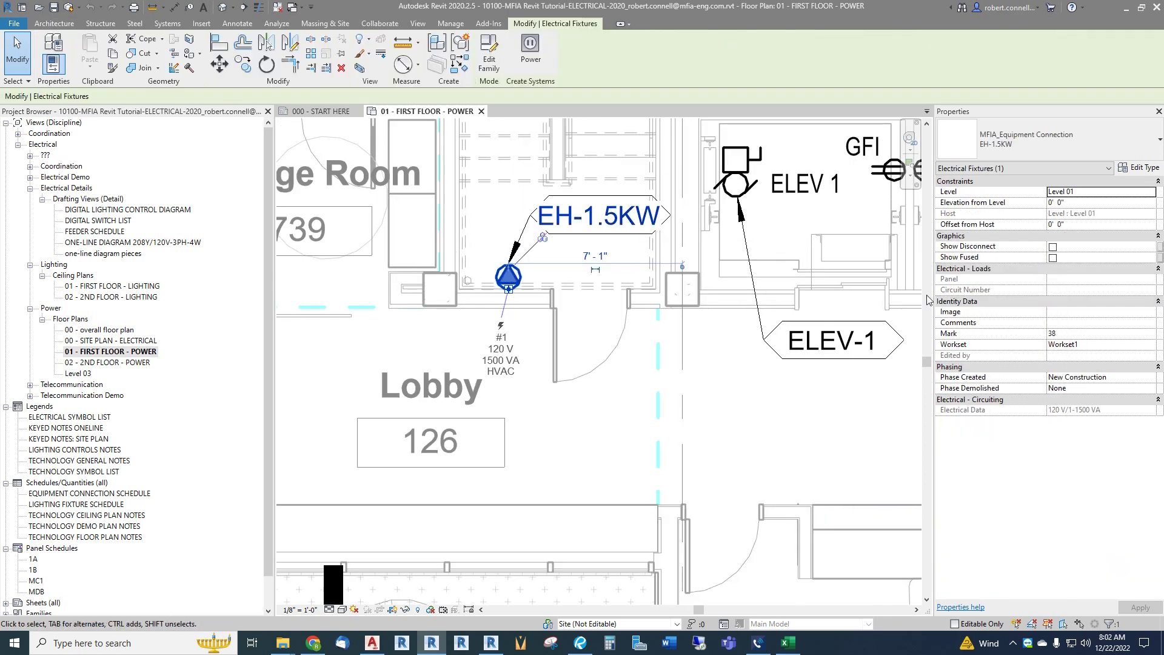
{"action": "left_click", "coordinate": [1140, 169]}
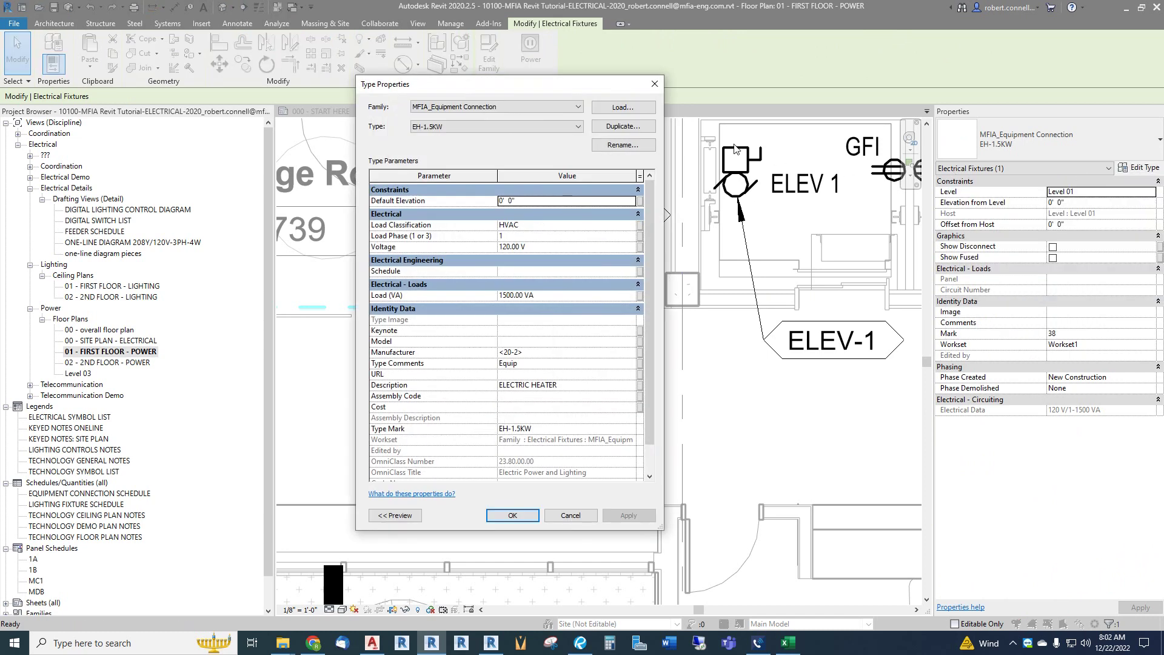
{"action": "left_click", "coordinate": [439, 127]}
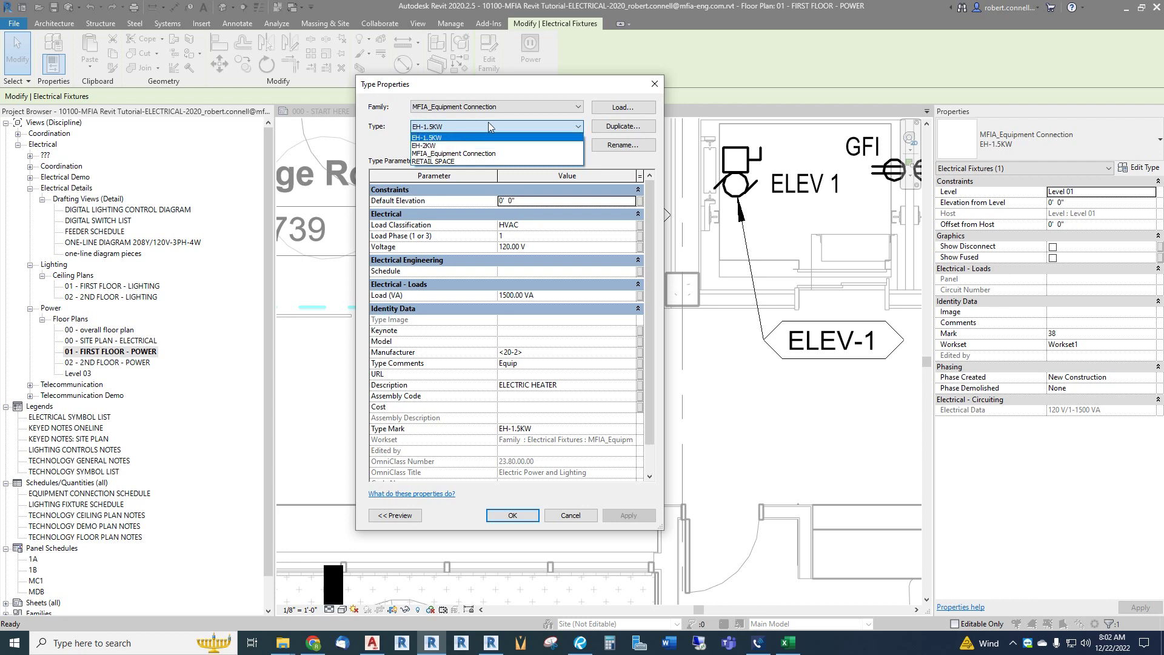
{"action": "left_click", "coordinate": [527, 96]}
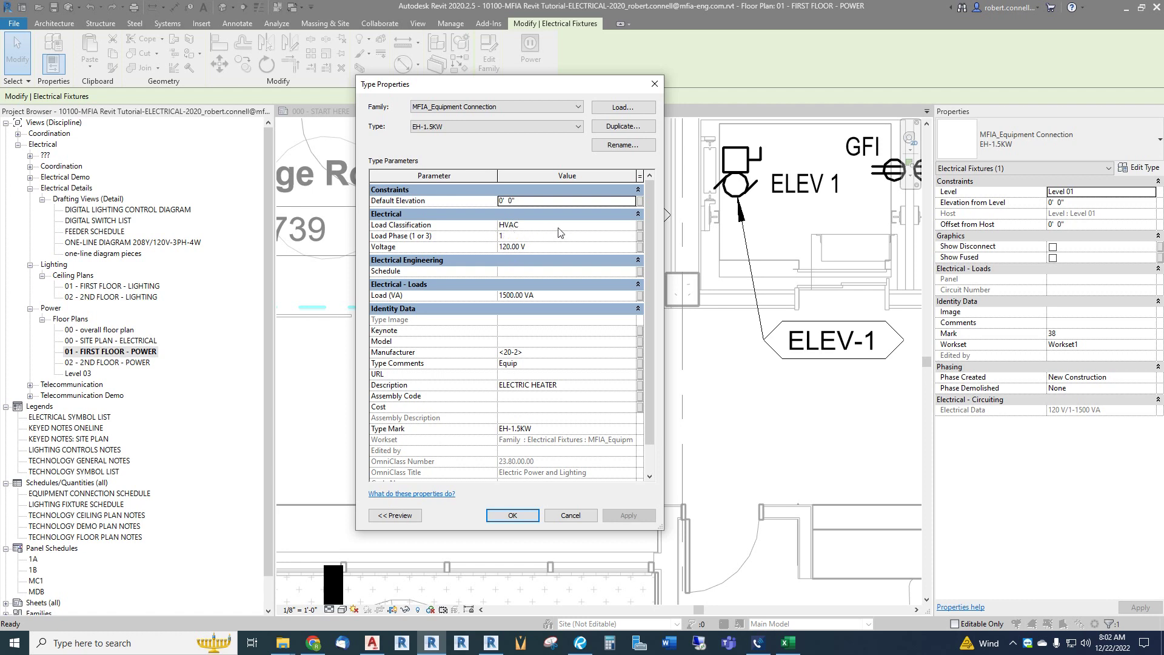
Review the available load classifications and the remaining type parameters of the EH-1.5KW connection, leaving the load classification as is.
{"action": "left_click", "coordinate": [633, 230]}
{"action": "left_click", "coordinate": [634, 230]}
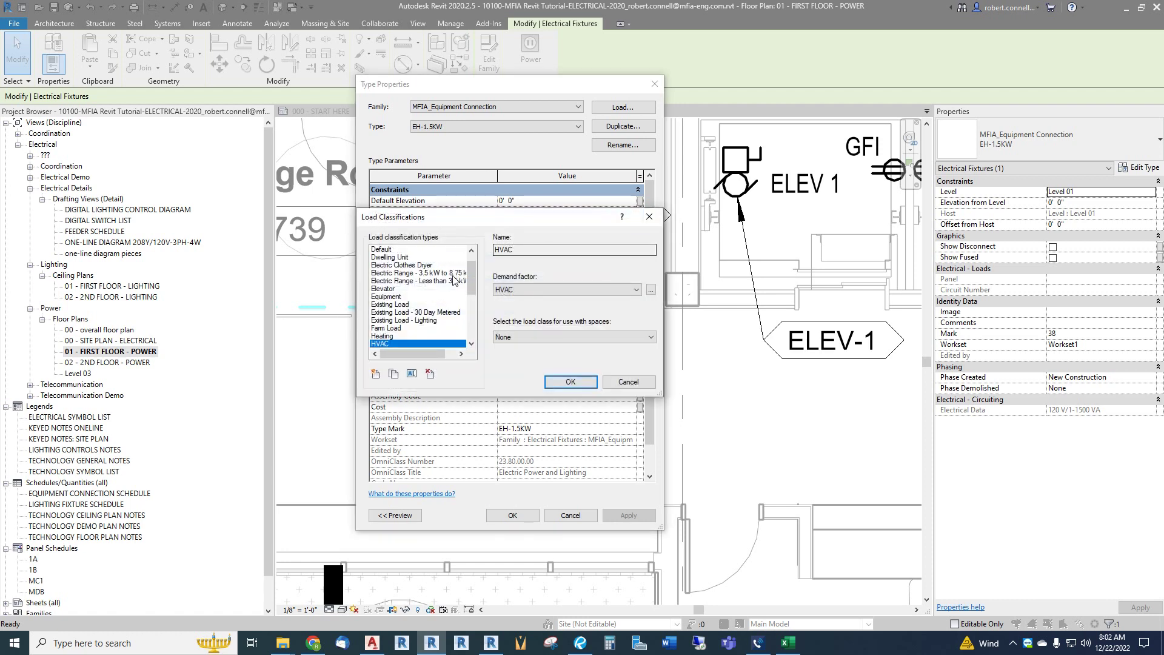
{"action": "scroll", "coordinate": [436, 307], "scroll_direction": "down", "scroll_amount": 5}
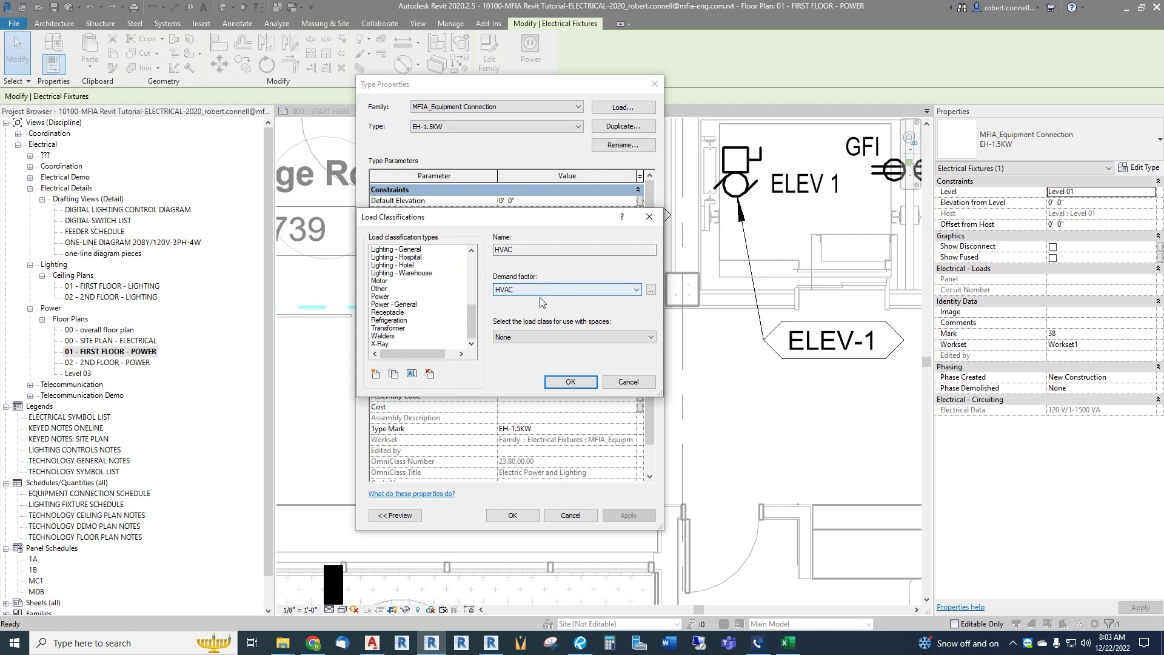
{"action": "left_click", "coordinate": [629, 382]}
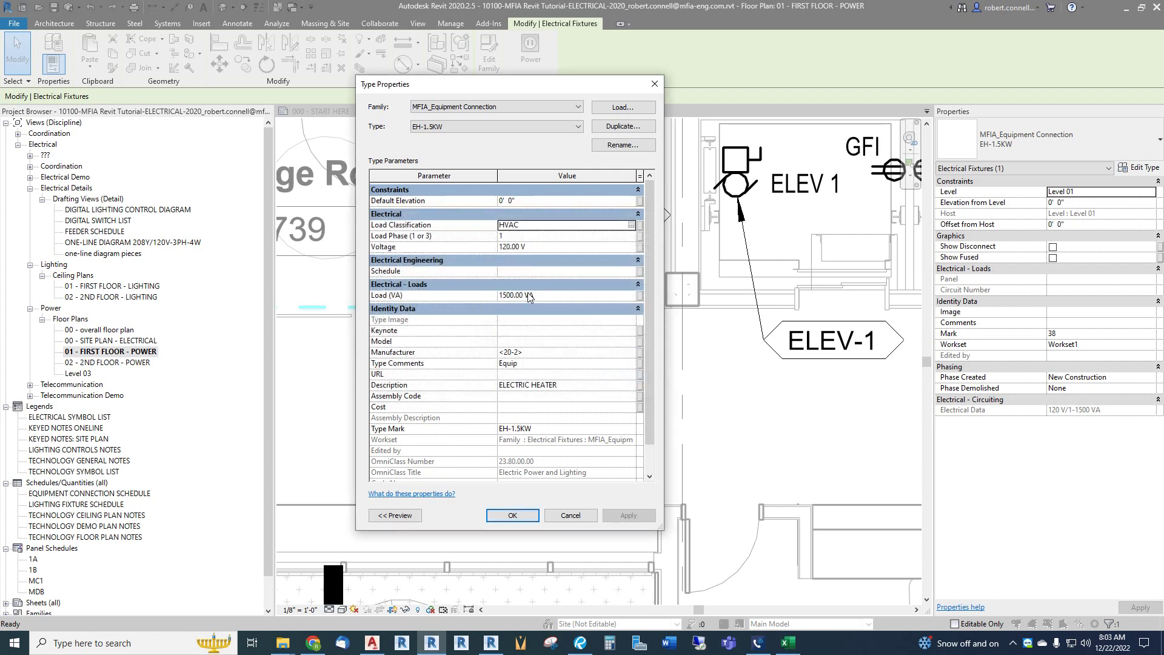
{"action": "scroll", "coordinate": [549, 351], "scroll_direction": "down", "scroll_amount": 1}
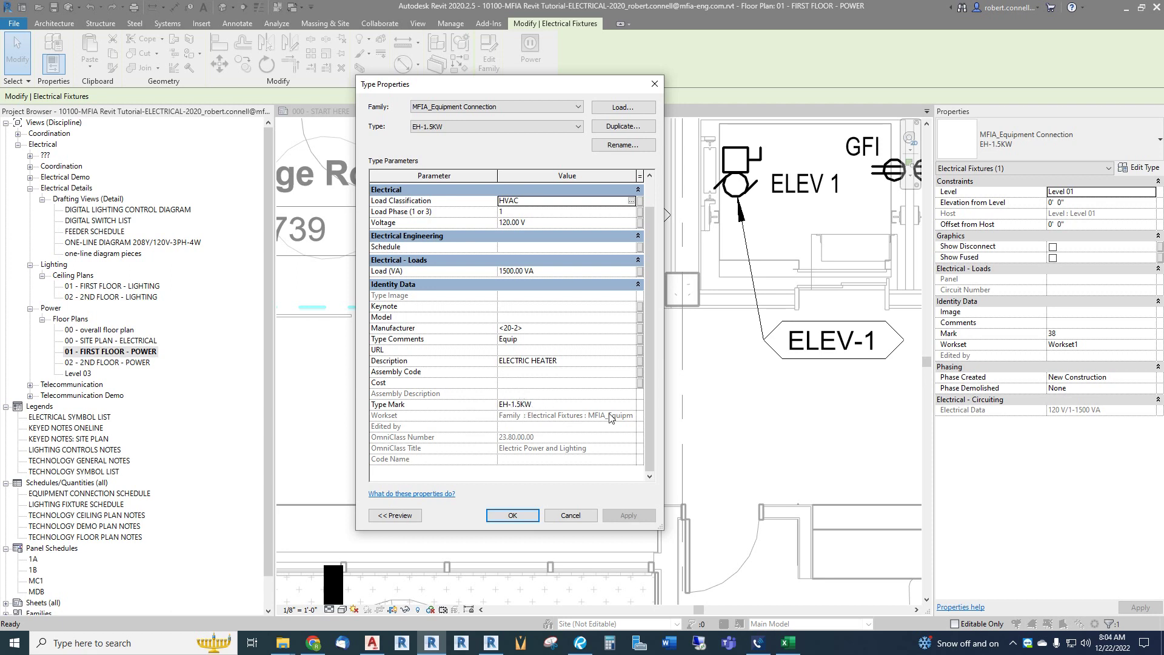
{"action": "left_click", "coordinate": [512, 515]}
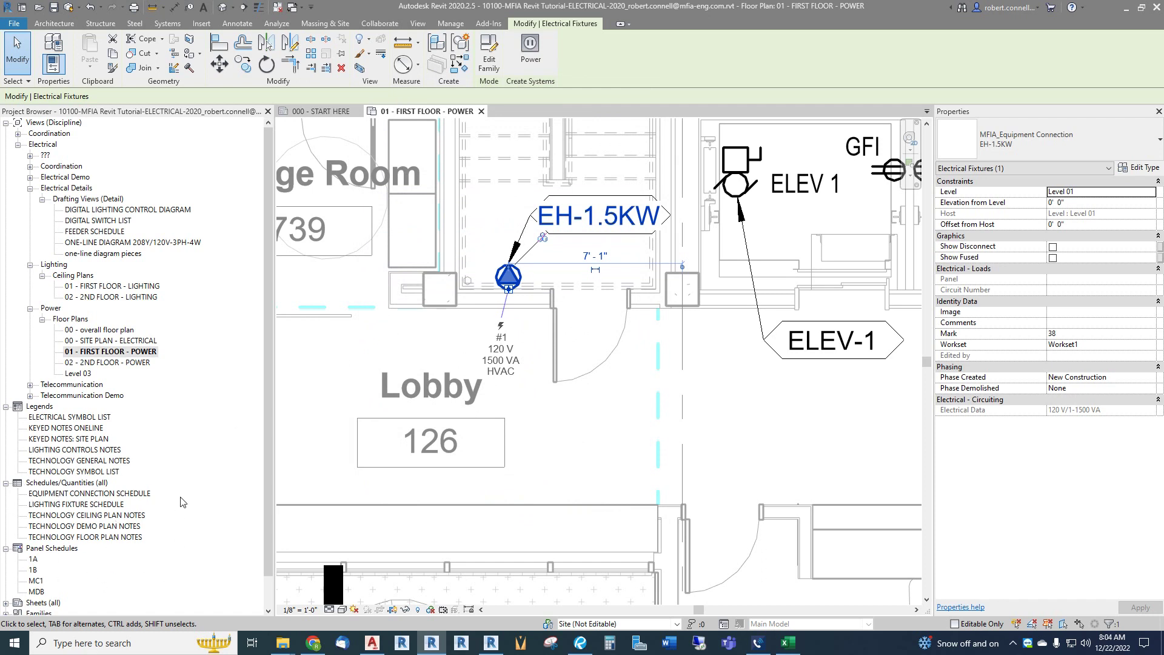
Open the EQUIPMENT CONNECTION SCHEDULE and check the feeder and panel cells of the EH-1.5KW electric heater row.
{"action": "double_click", "coordinate": [86, 493]}
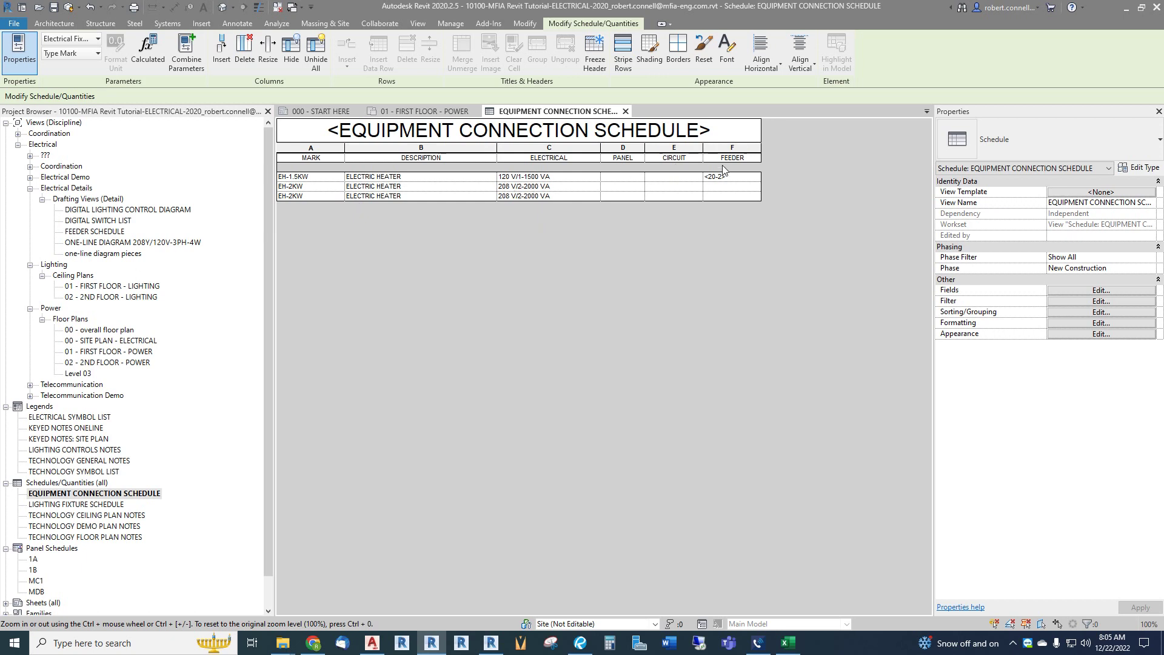
{"action": "left_click", "coordinate": [738, 177]}
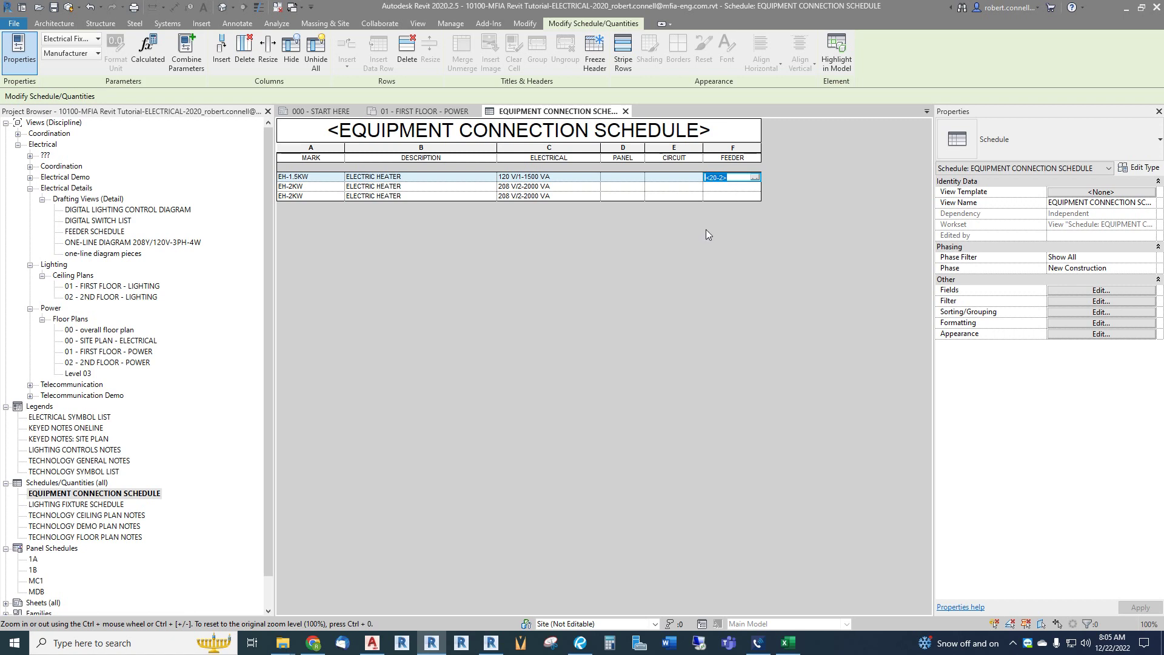
{"action": "left_click", "coordinate": [734, 177]}
{"action": "left_click", "coordinate": [640, 178]}
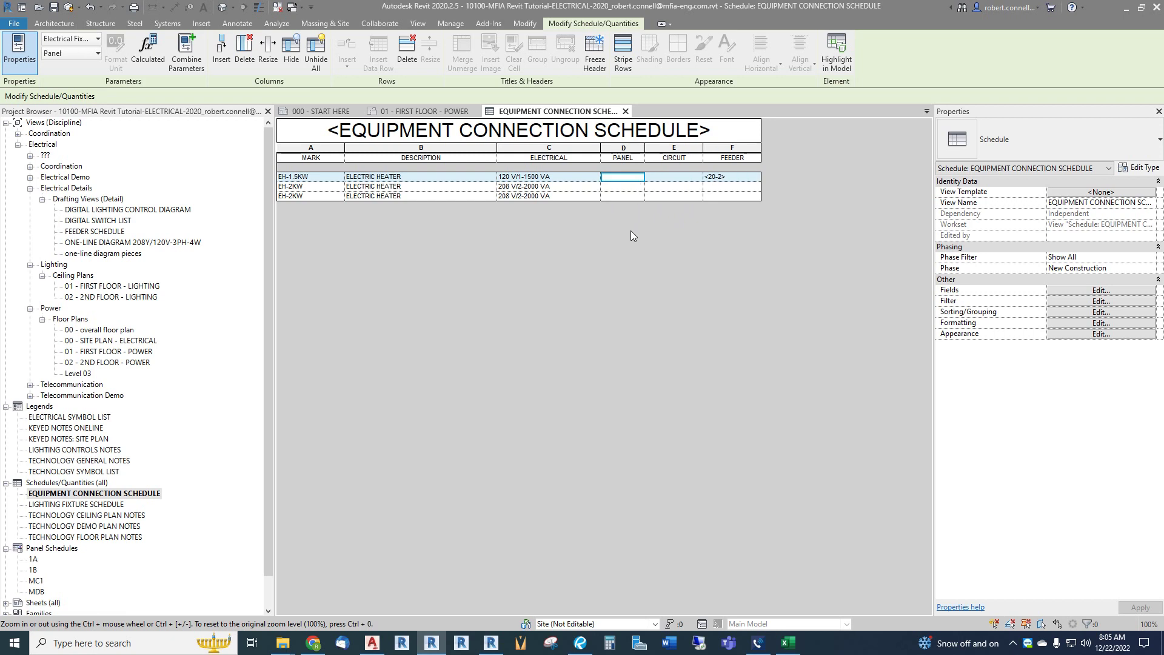
Return to the first floor power plan and create a power circuit for the EH-1.5KW heater connection in Stair A.
{"action": "left_click", "coordinate": [423, 112]}
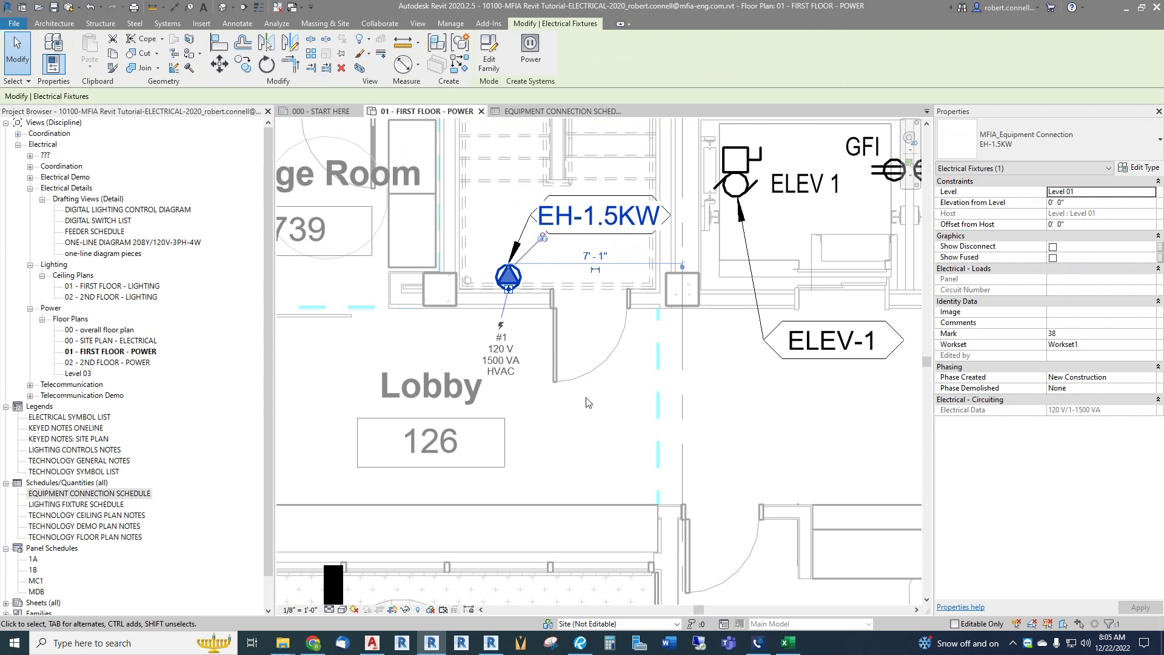
{"action": "left_click", "coordinate": [612, 391]}
{"action": "left_click", "coordinate": [509, 279]}
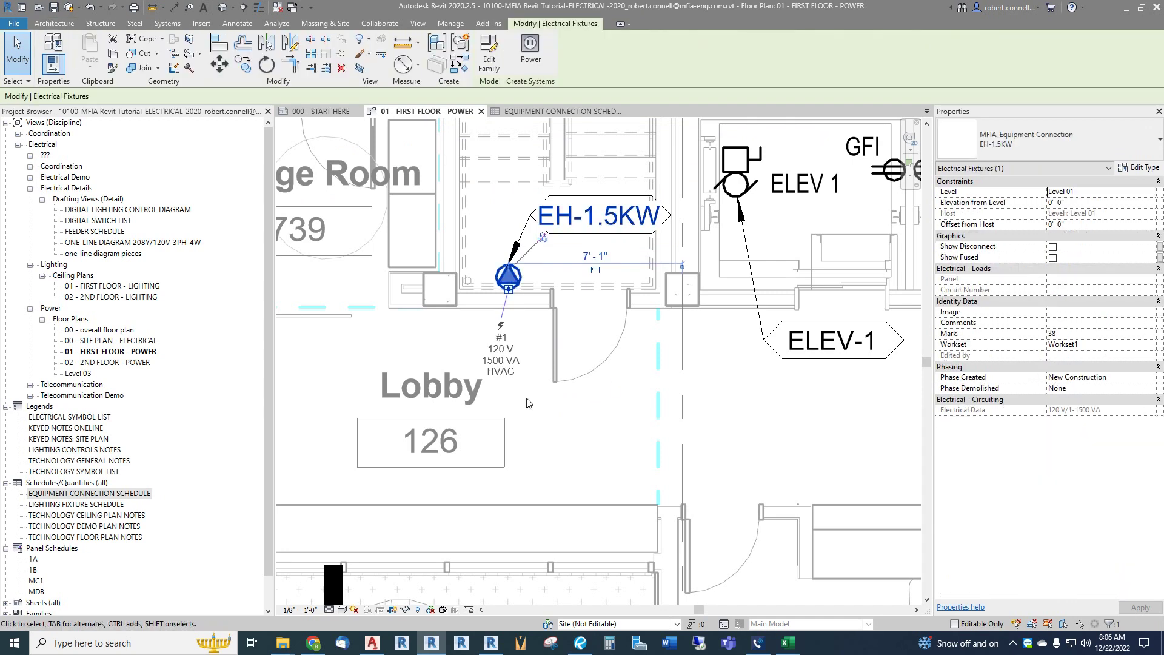
{"action": "left_click", "coordinate": [530, 52]}
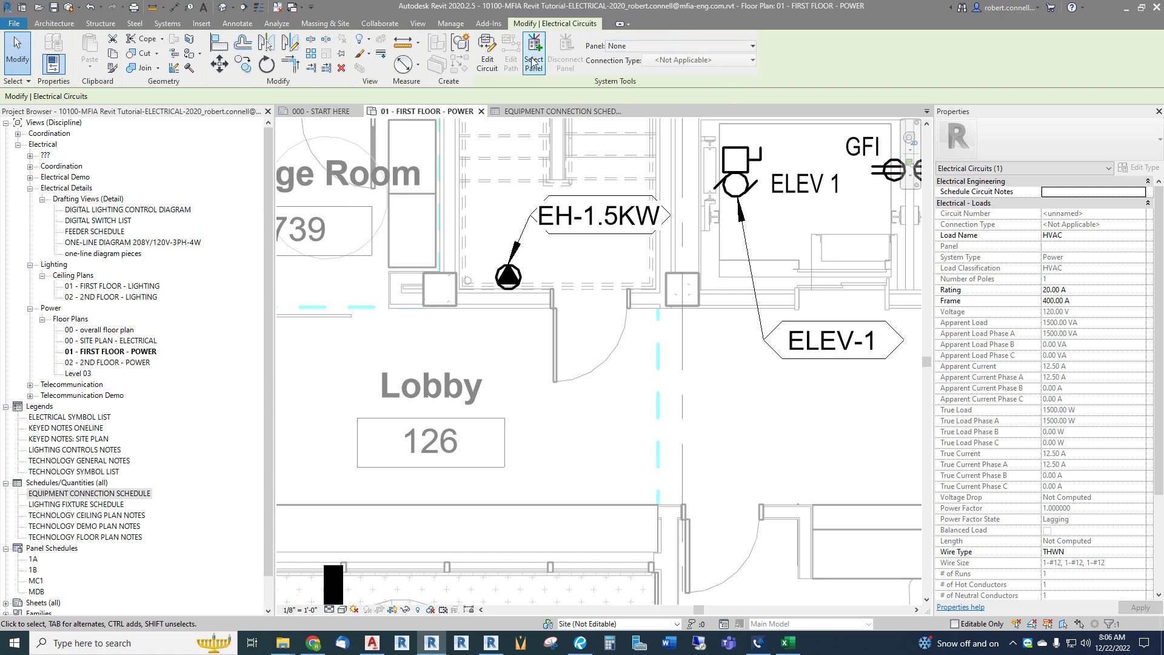
Examine the panels in Electrical room 133 and the circuit labels nearby on the first floor power plan.
{"action": "scroll", "coordinate": [570, 339], "scroll_direction": "down", "scroll_amount": 3}
{"action": "scroll", "coordinate": [570, 339], "scroll_direction": "down", "scroll_amount": 3}
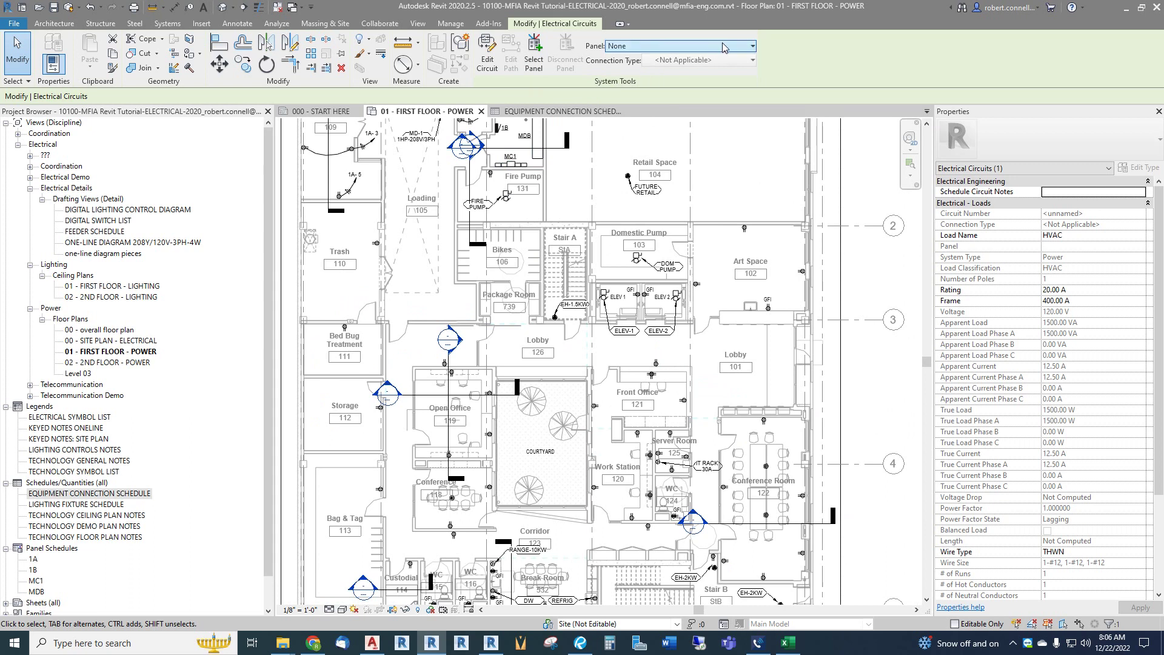
{"action": "scroll", "coordinate": [606, 304], "scroll_direction": "down", "scroll_amount": 2}
{"action": "scroll", "coordinate": [607, 304], "scroll_direction": "up", "scroll_amount": 2}
{"action": "scroll", "coordinate": [582, 261], "scroll_direction": "down", "scroll_amount": 2}
{"action": "scroll", "coordinate": [562, 242], "scroll_direction": "up", "scroll_amount": 2}
{"action": "scroll", "coordinate": [561, 241], "scroll_direction": "down", "scroll_amount": 2}
{"action": "scroll", "coordinate": [564, 213], "scroll_direction": "up", "scroll_amount": 5}
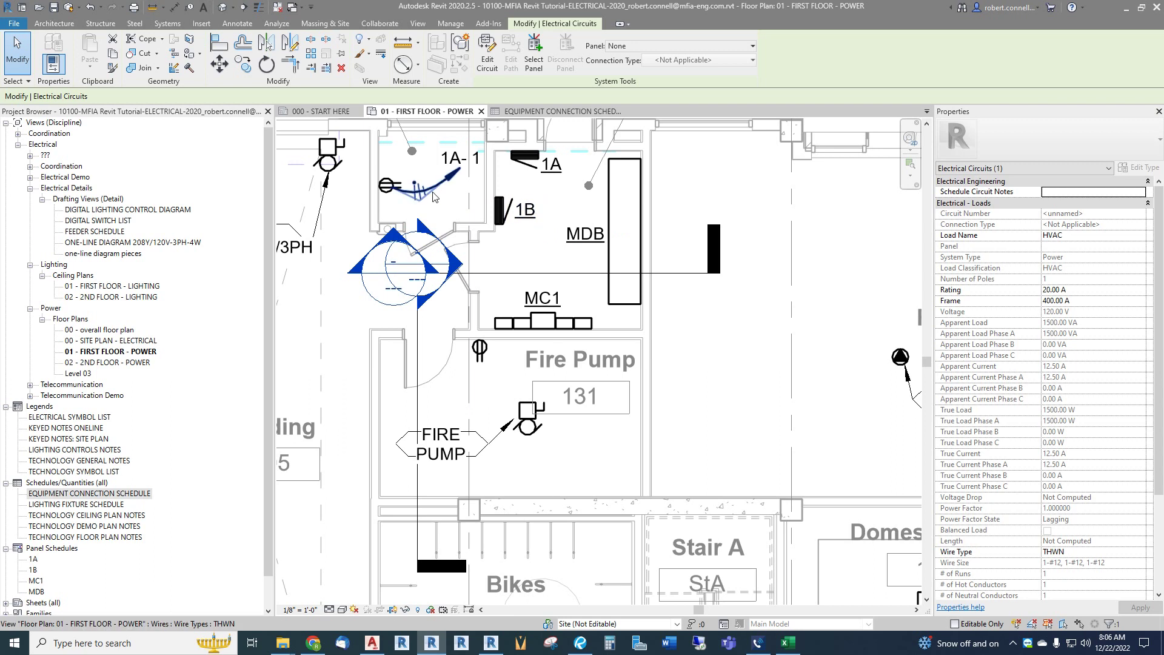
{"action": "scroll", "coordinate": [416, 224], "scroll_direction": "down", "scroll_amount": 3}
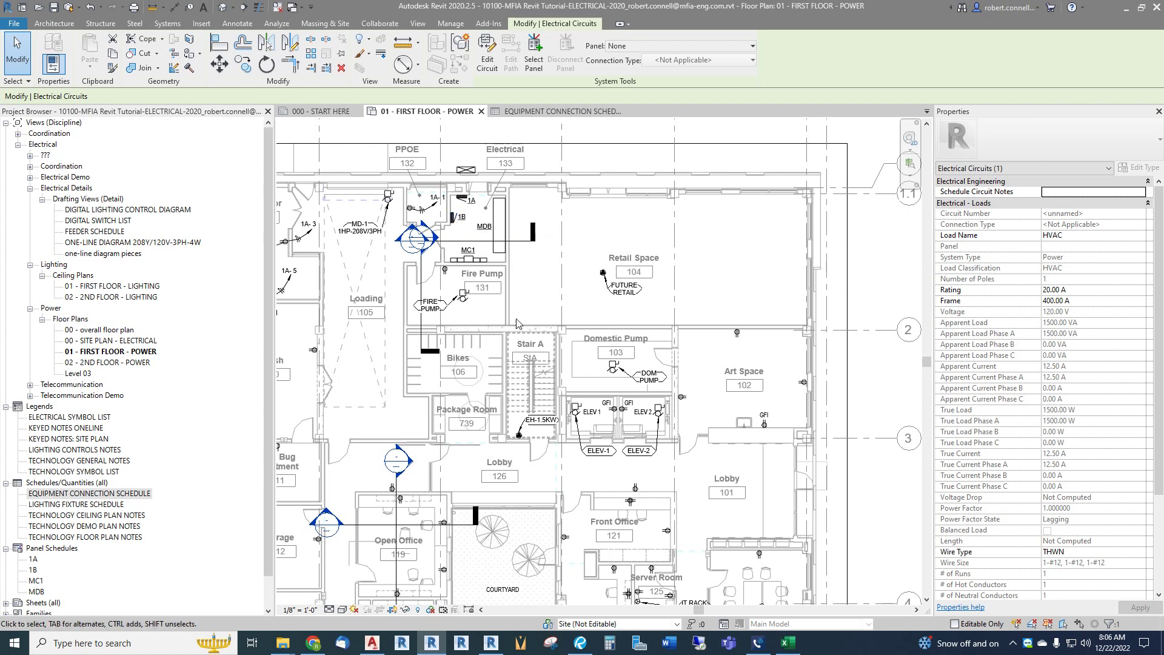
Assign the power circuit of the EH-1.5KW heater connection in Stair A to panel 1B.
{"action": "scroll", "coordinate": [534, 476], "scroll_direction": "up", "scroll_amount": 6}
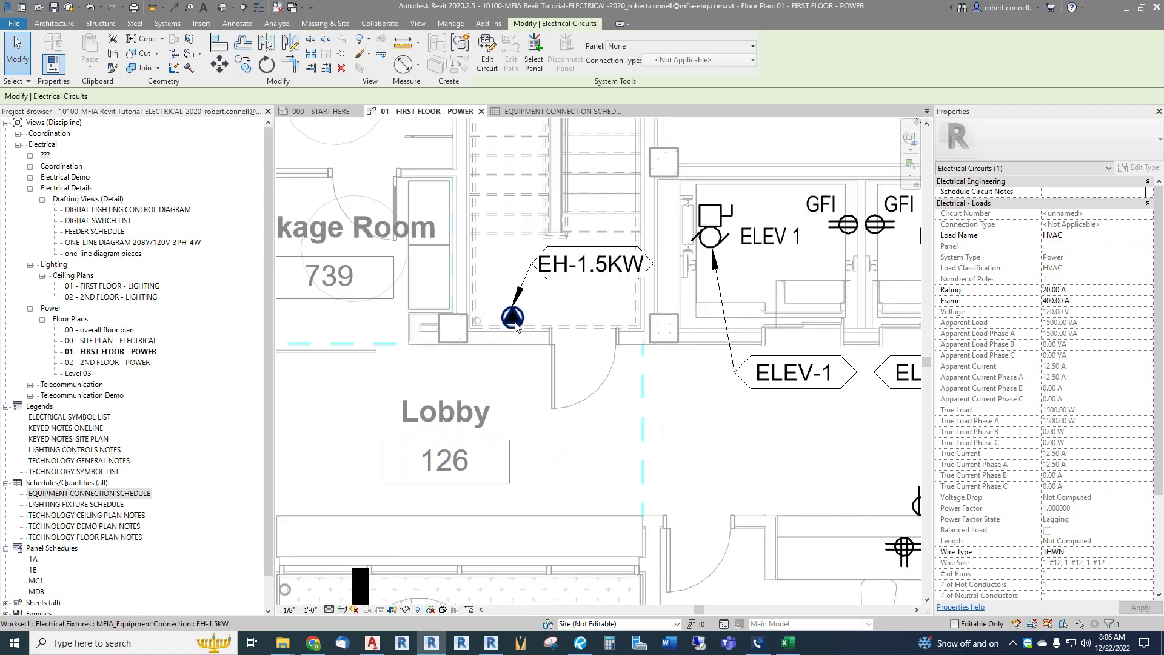
{"action": "left_click", "coordinate": [515, 327]}
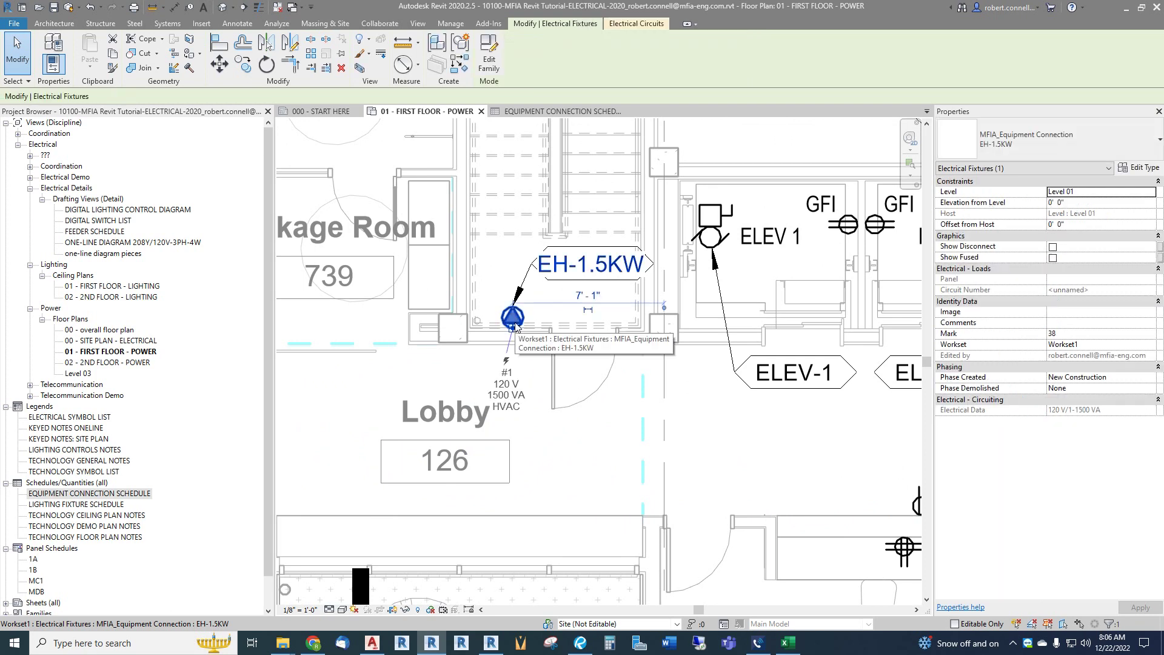
{"action": "left_click", "coordinate": [635, 30]}
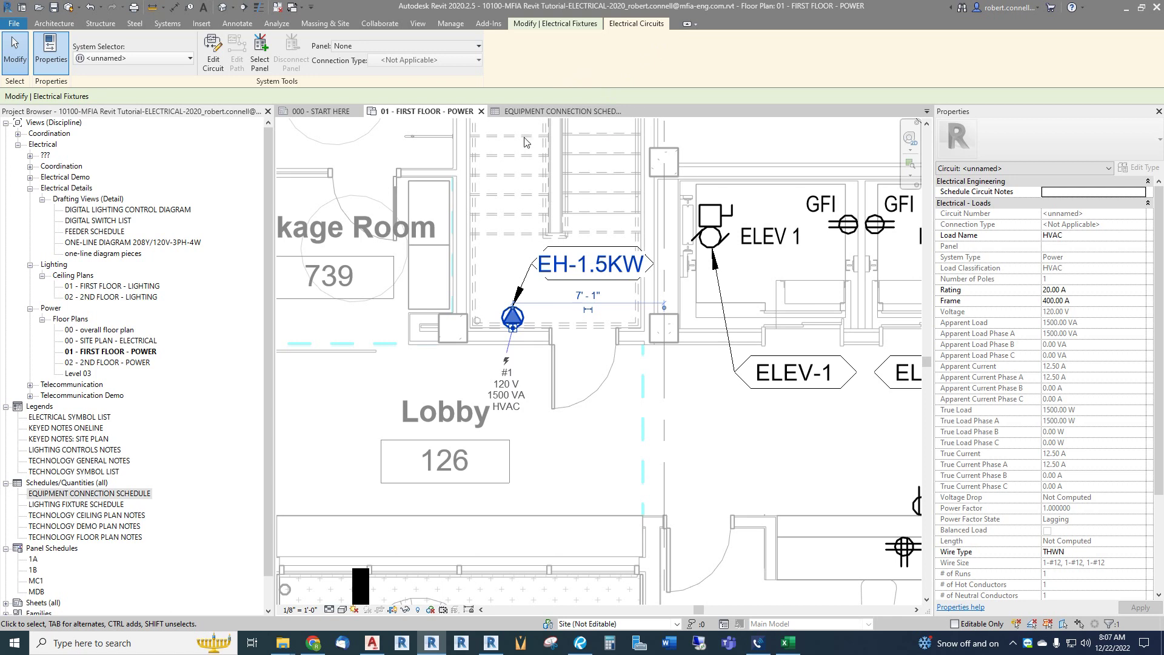
{"action": "left_click", "coordinate": [519, 372]}
{"action": "scroll", "coordinate": [520, 372], "scroll_direction": "down", "scroll_amount": 5}
{"action": "scroll", "coordinate": [518, 376], "scroll_direction": "up", "scroll_amount": 6}
{"action": "left_click", "coordinate": [512, 294]}
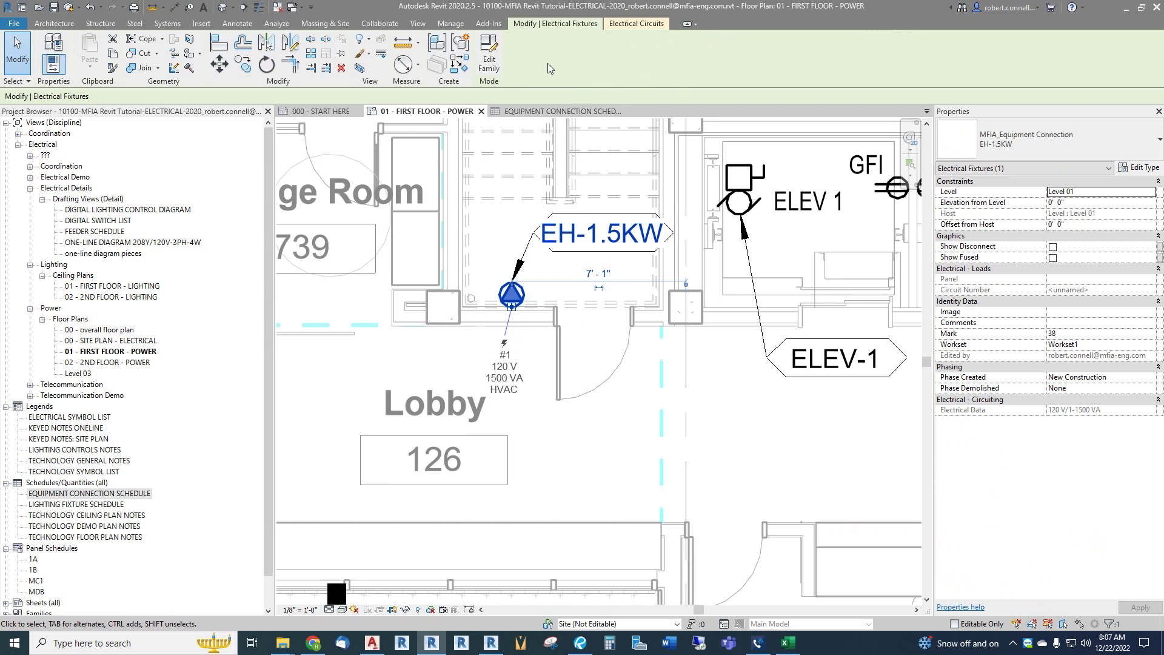
{"action": "left_click", "coordinate": [631, 25]}
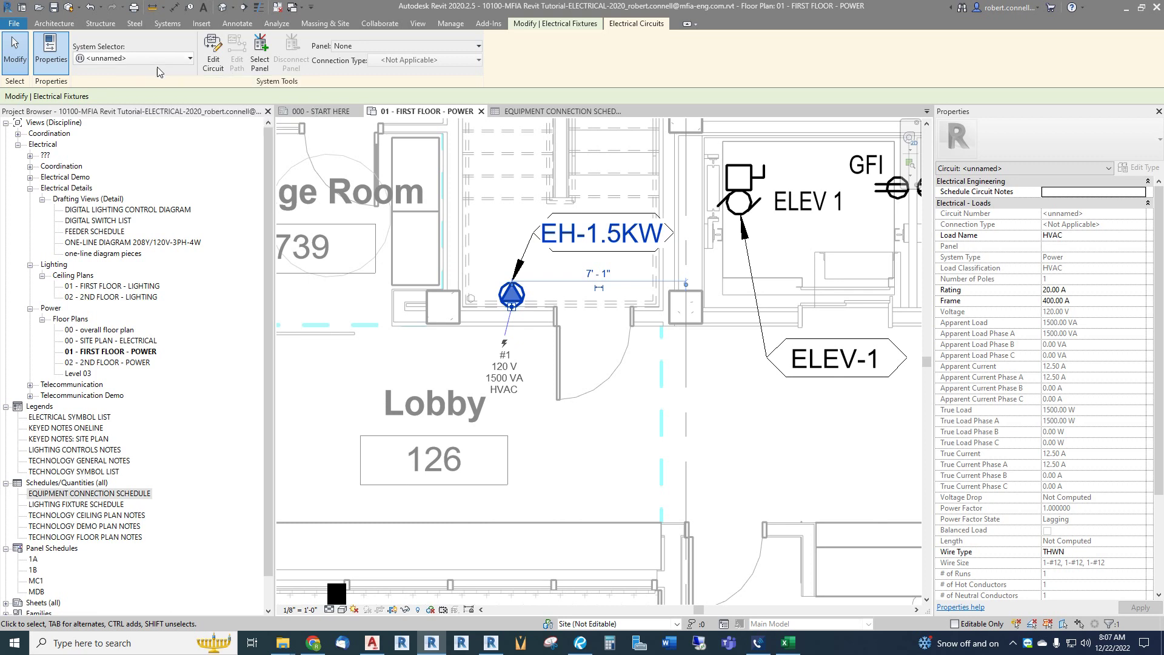
{"action": "left_click", "coordinate": [470, 46]}
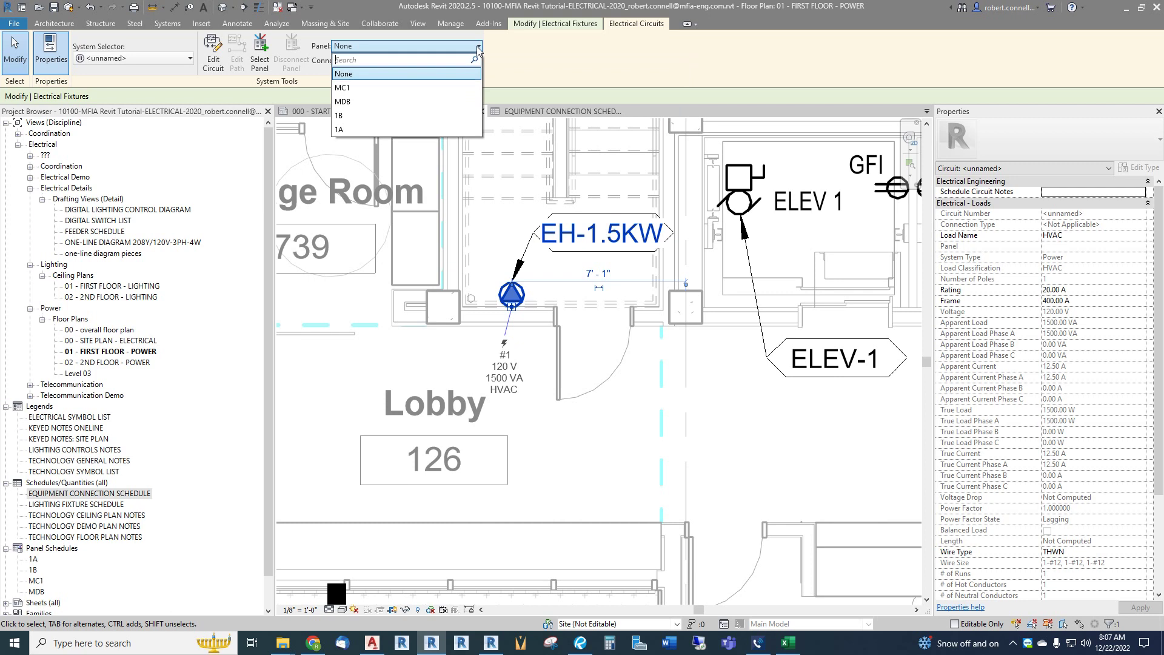
{"action": "left_click", "coordinate": [360, 115]}
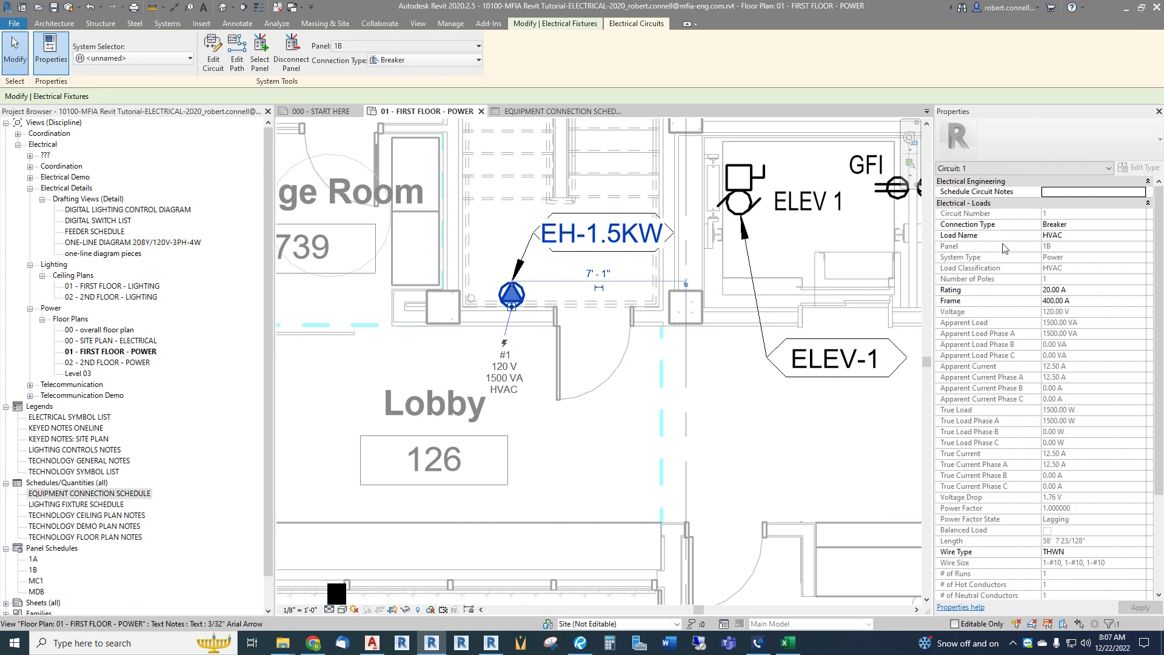
Set the load name of the heater's circuit to EH-1.5KW STAIR A and apply it.
{"action": "left_click", "coordinate": [1072, 235]}
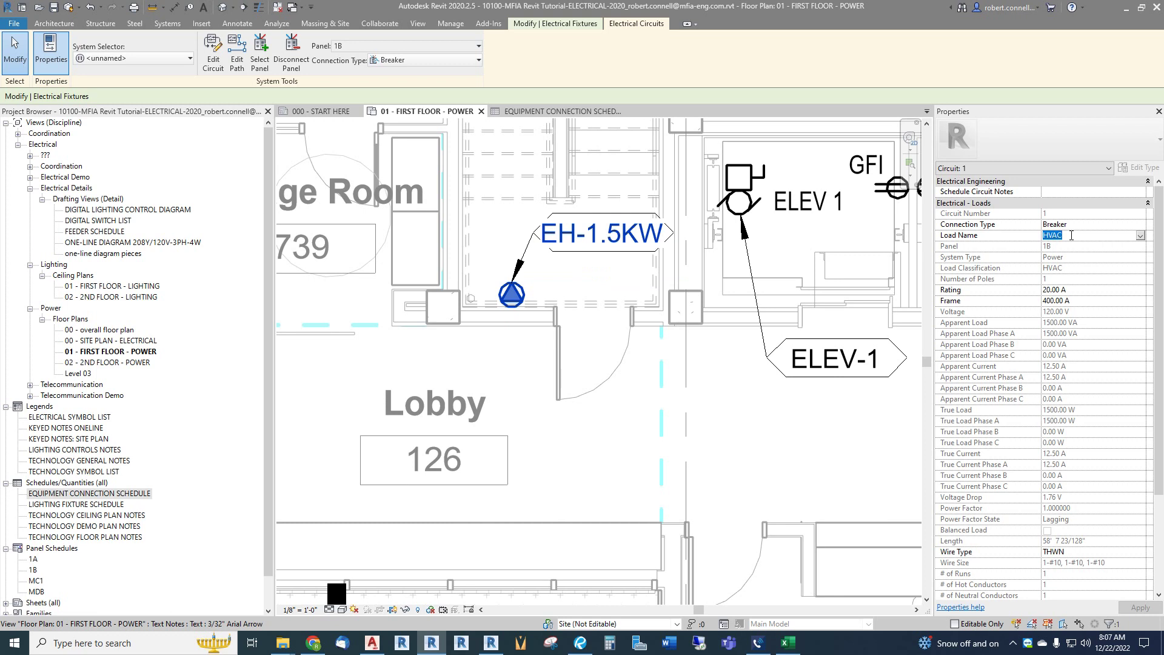
{"action": "left_click", "coordinate": [1072, 235]}
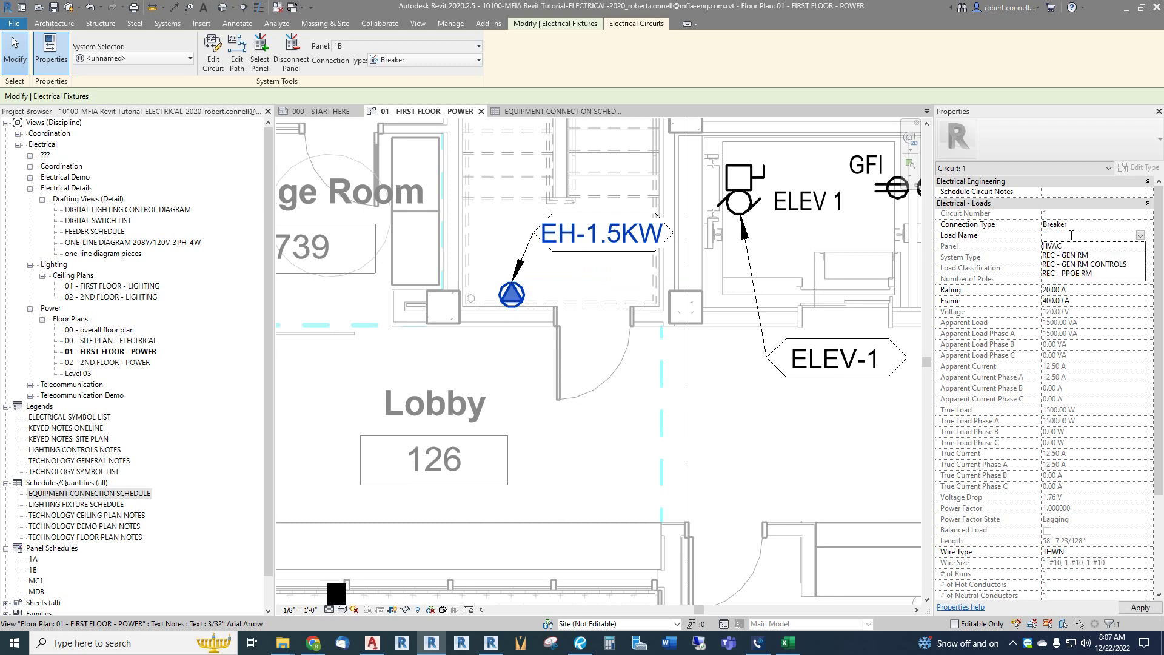
{"action": "type", "text": "EH-1.5KW"}
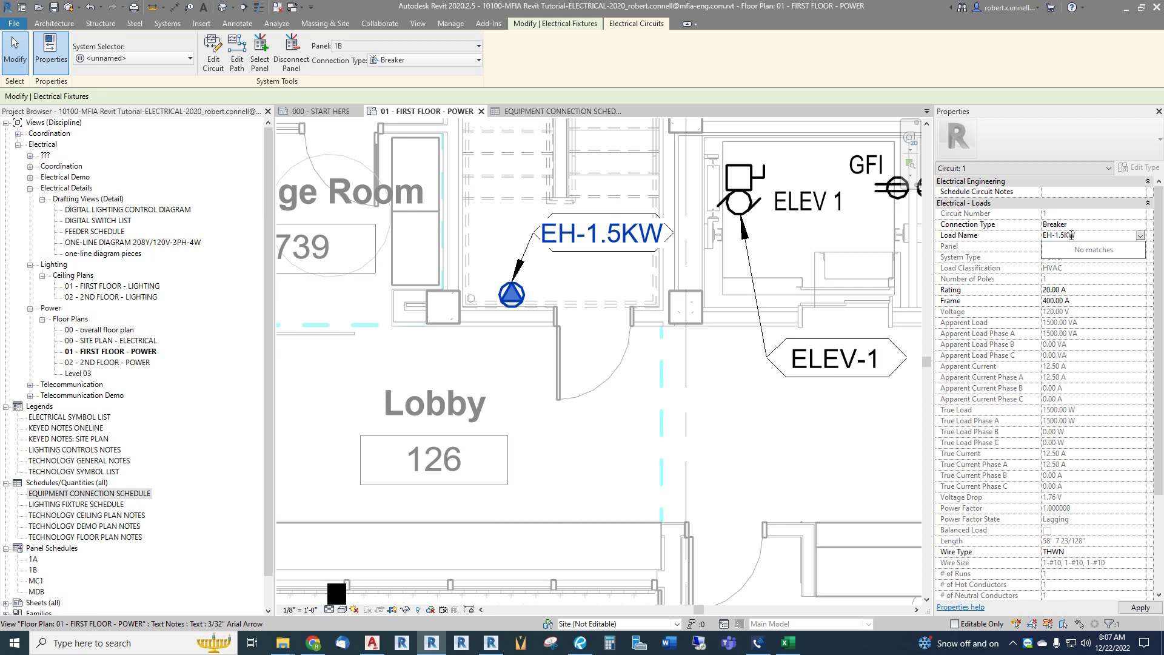
{"action": "scroll", "coordinate": [629, 390], "scroll_direction": "down", "scroll_amount": 3}
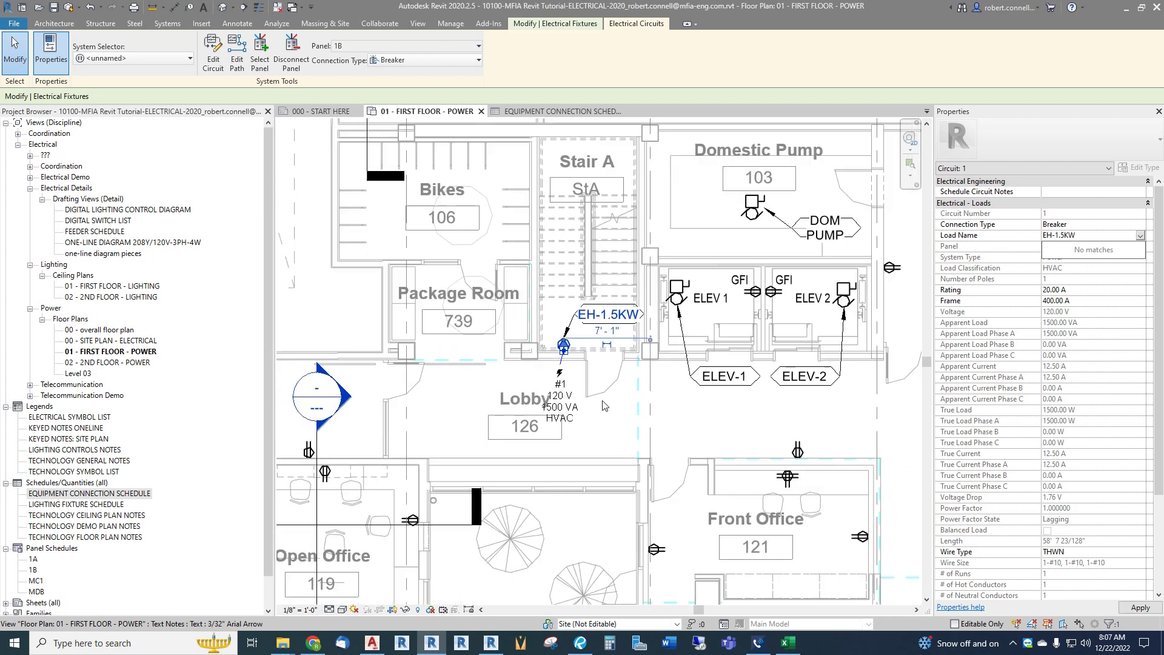
{"action": "scroll", "coordinate": [606, 412], "scroll_direction": "up", "scroll_amount": 2}
{"action": "left_click", "coordinate": [1089, 234]}
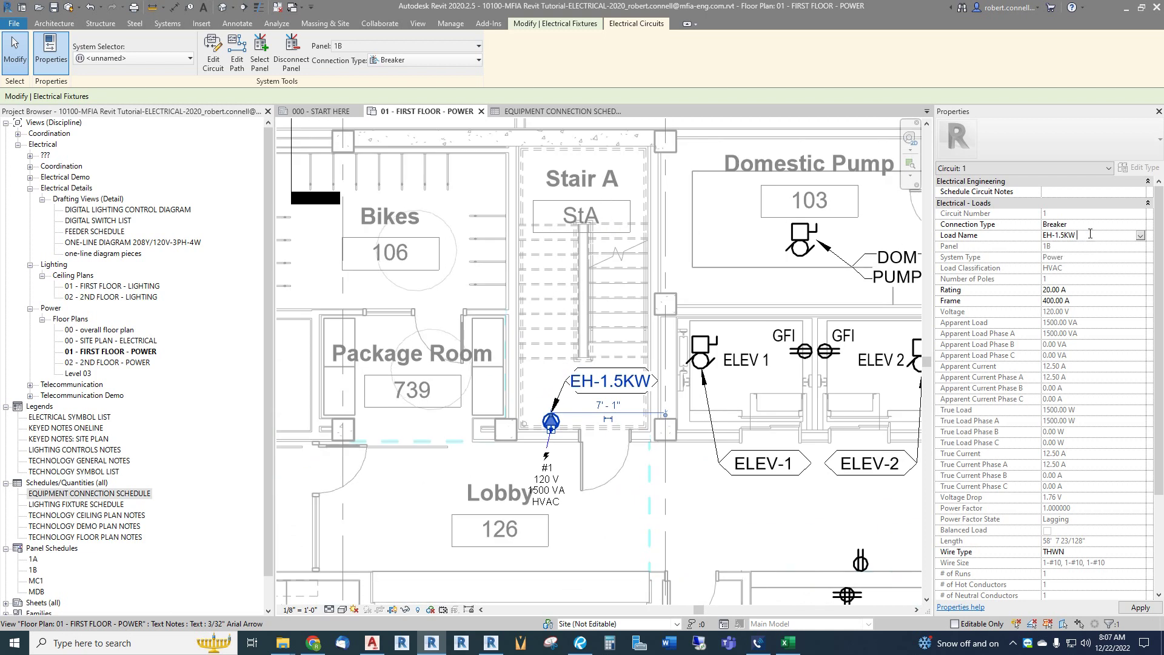
{"action": "type", "text": "STA"}
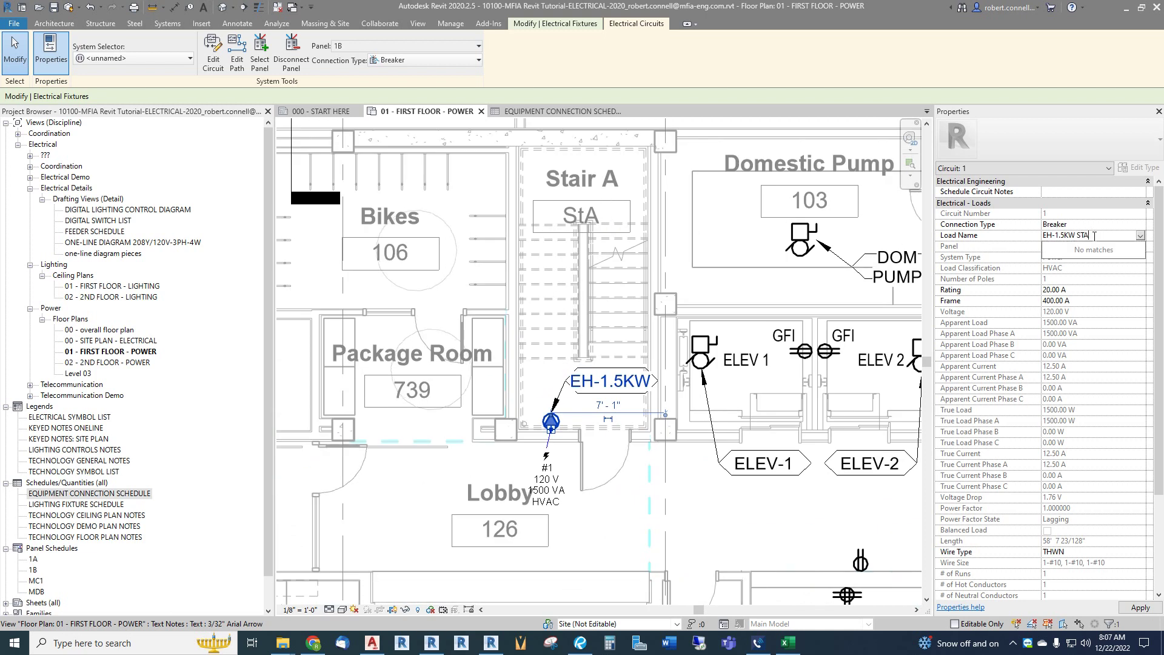
{"action": "type", "text": "IR A"}
{"action": "left_click", "coordinate": [1095, 237]}
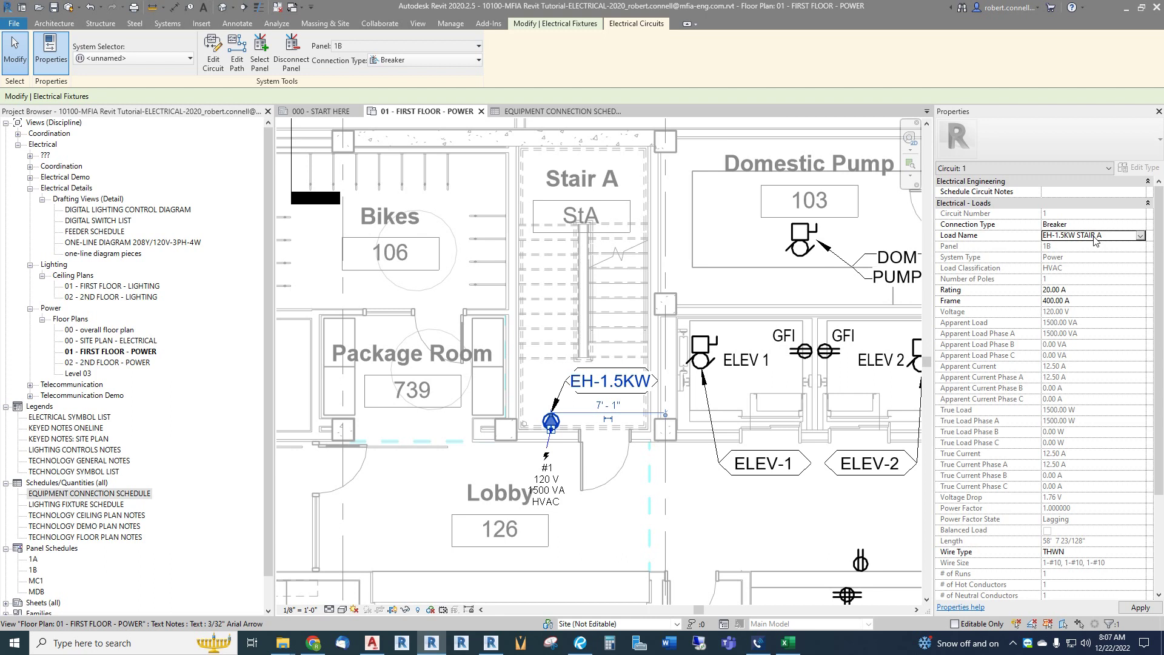
{"action": "left_click", "coordinate": [1142, 606]}
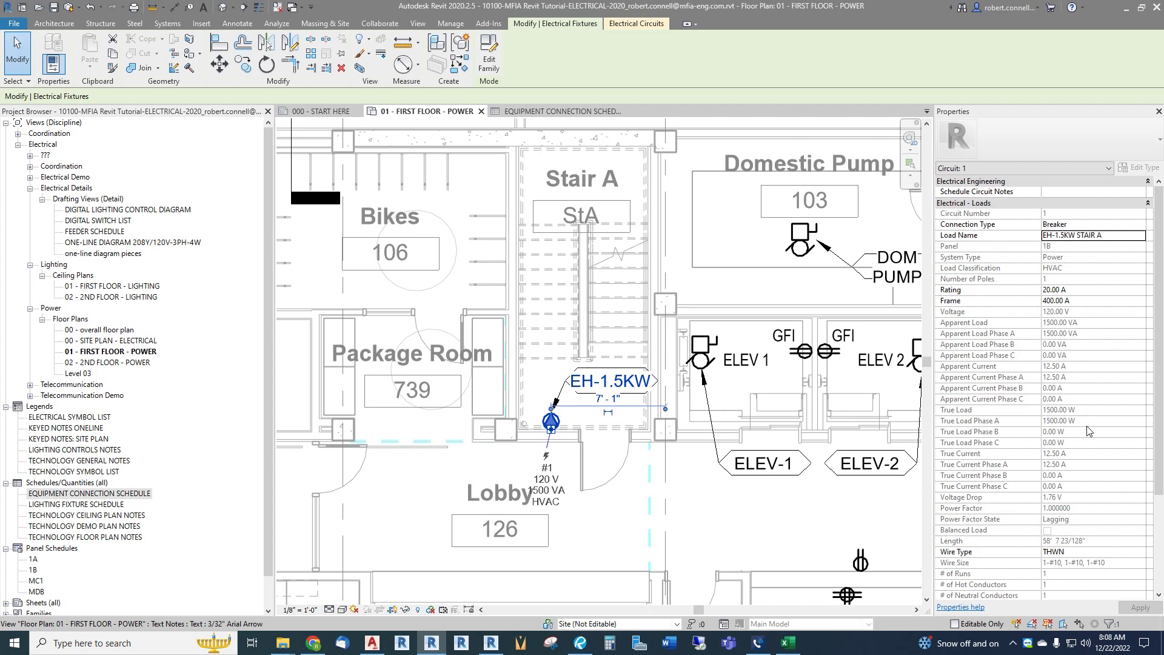
Select the electrical circuit of the EH-1.5KW heater connection and convert it to an arc wire.
{"action": "scroll", "coordinate": [1074, 450], "scroll_direction": "down", "scroll_amount": 3}
{"action": "scroll", "coordinate": [1069, 522], "scroll_direction": "up", "scroll_amount": 3}
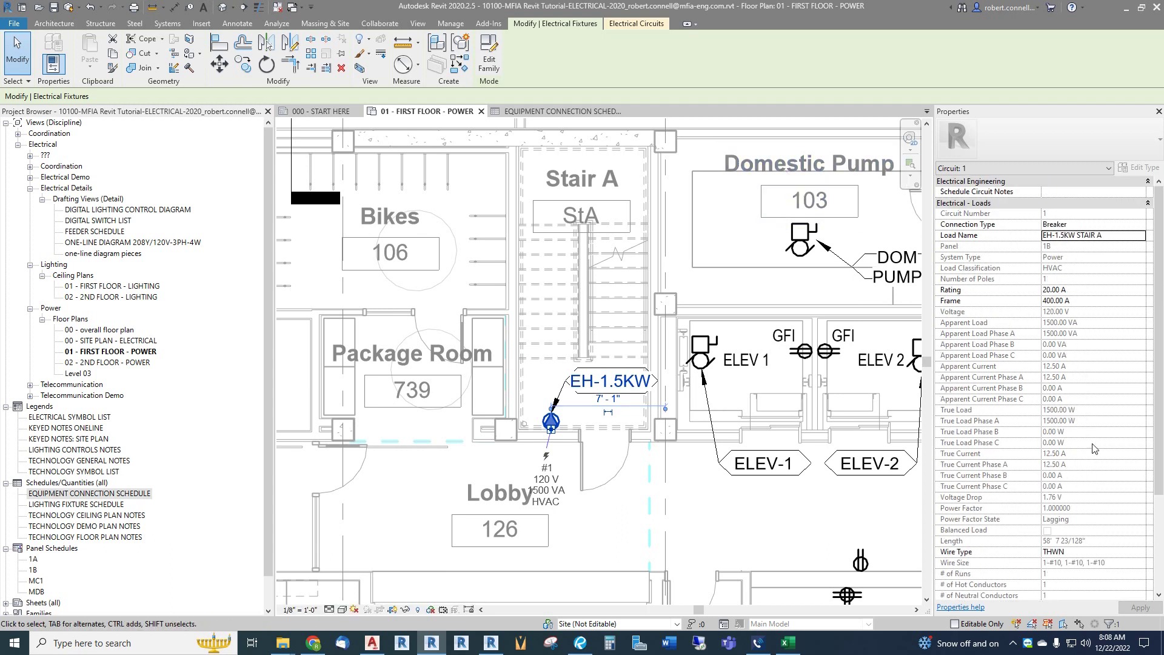
{"action": "left_click", "coordinate": [673, 205]}
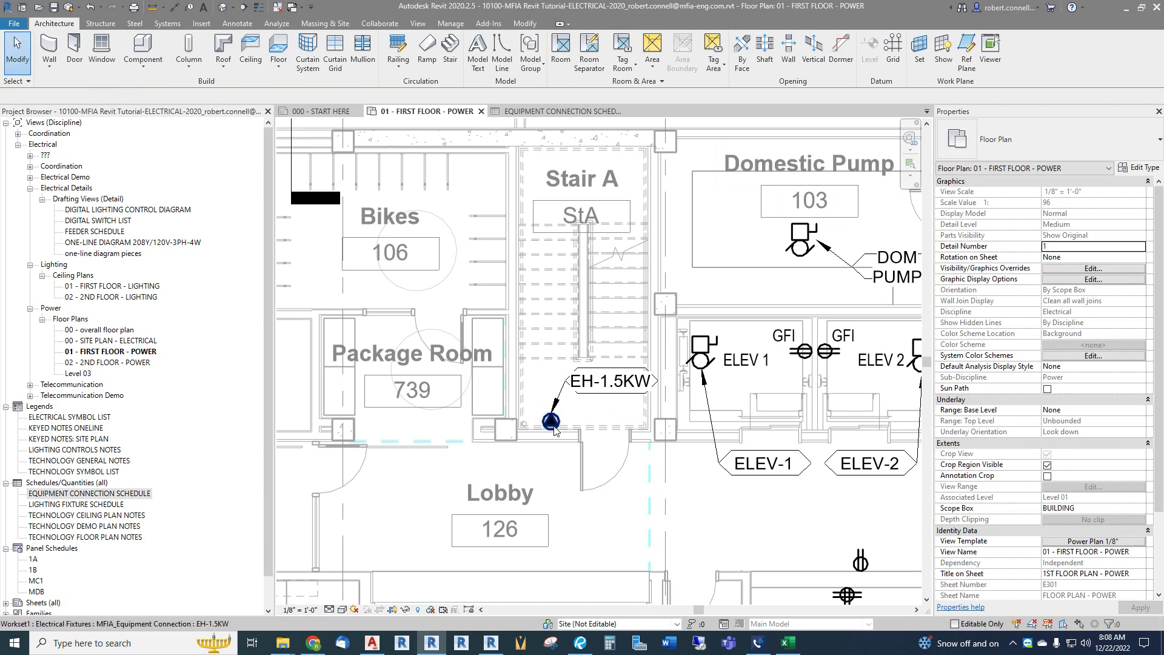
{"action": "key", "text": "Tab"}
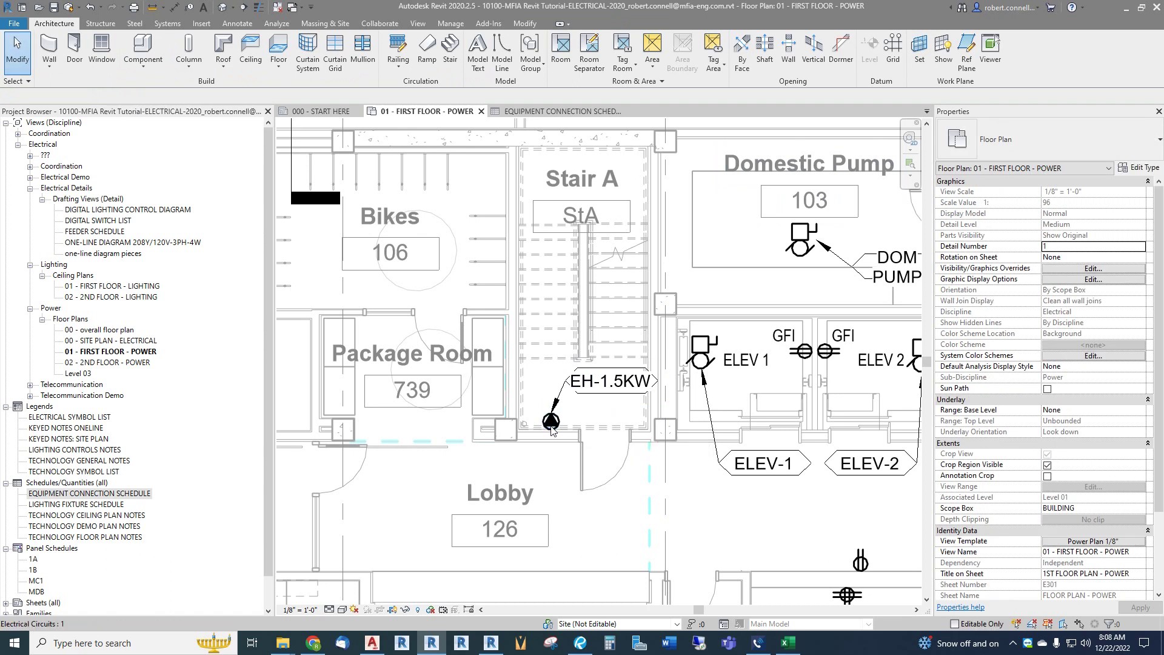
{"action": "left_click", "coordinate": [551, 428]}
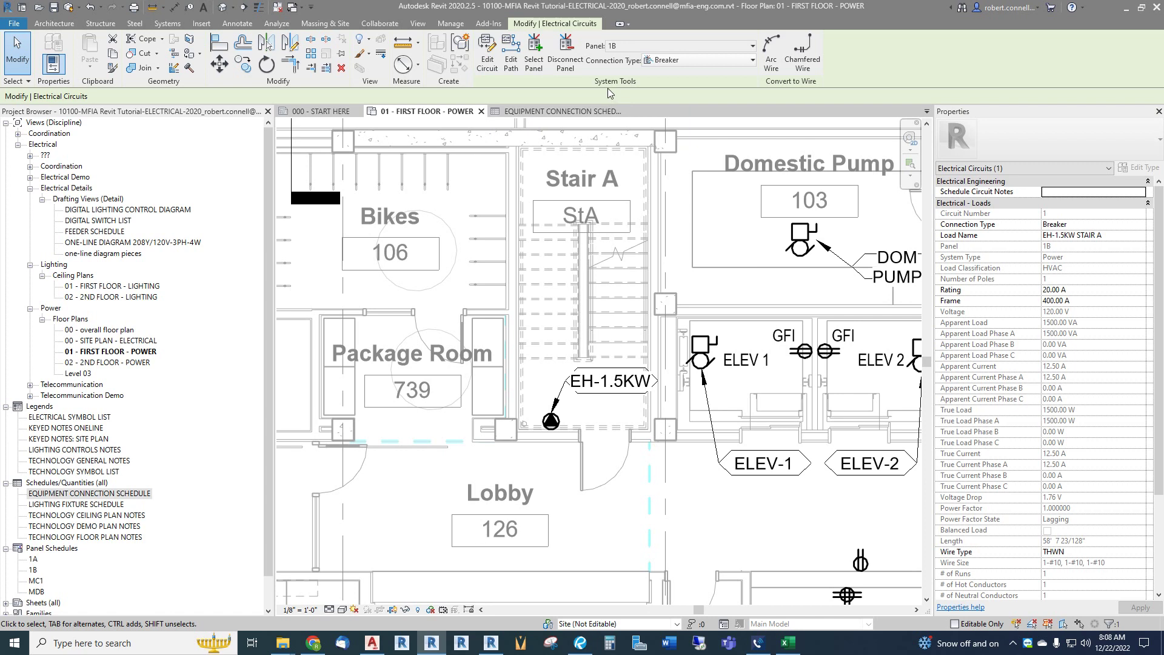
{"action": "left_click", "coordinate": [775, 53]}
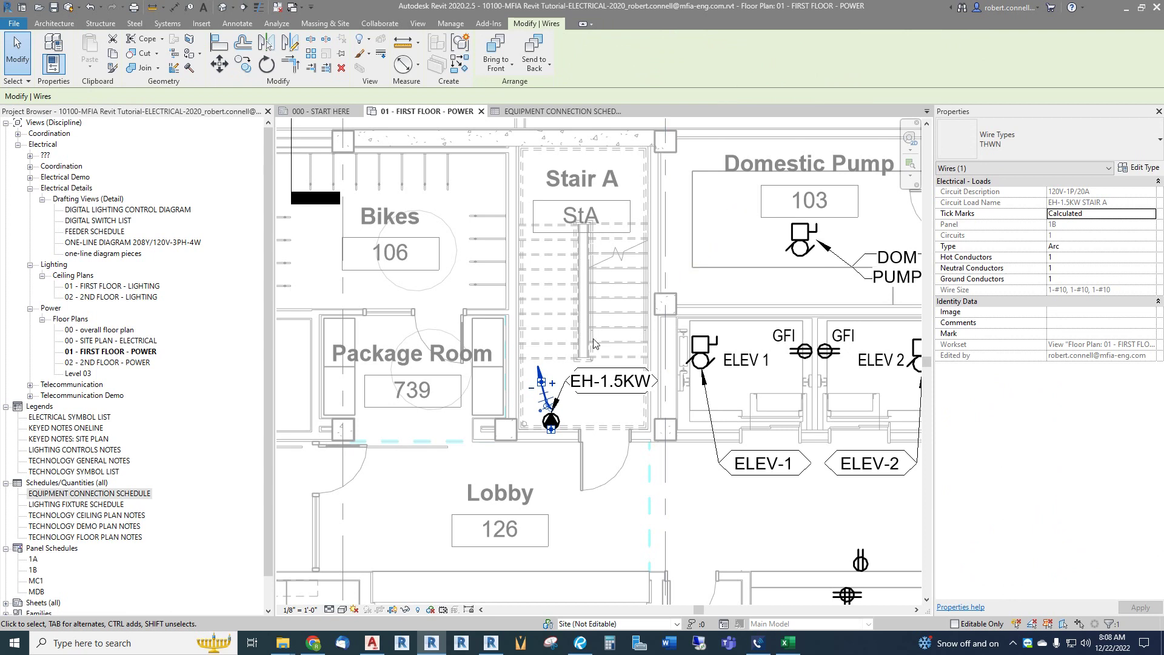
Reshape the heater's homerun wire so it starts at the symbol's upper-left edge, bows outward and ends farther up in Stair A.
{"action": "scroll", "coordinate": [593, 343], "scroll_direction": "down", "scroll_amount": 2}
{"action": "scroll", "coordinate": [583, 345], "scroll_direction": "down", "scroll_amount": 2}
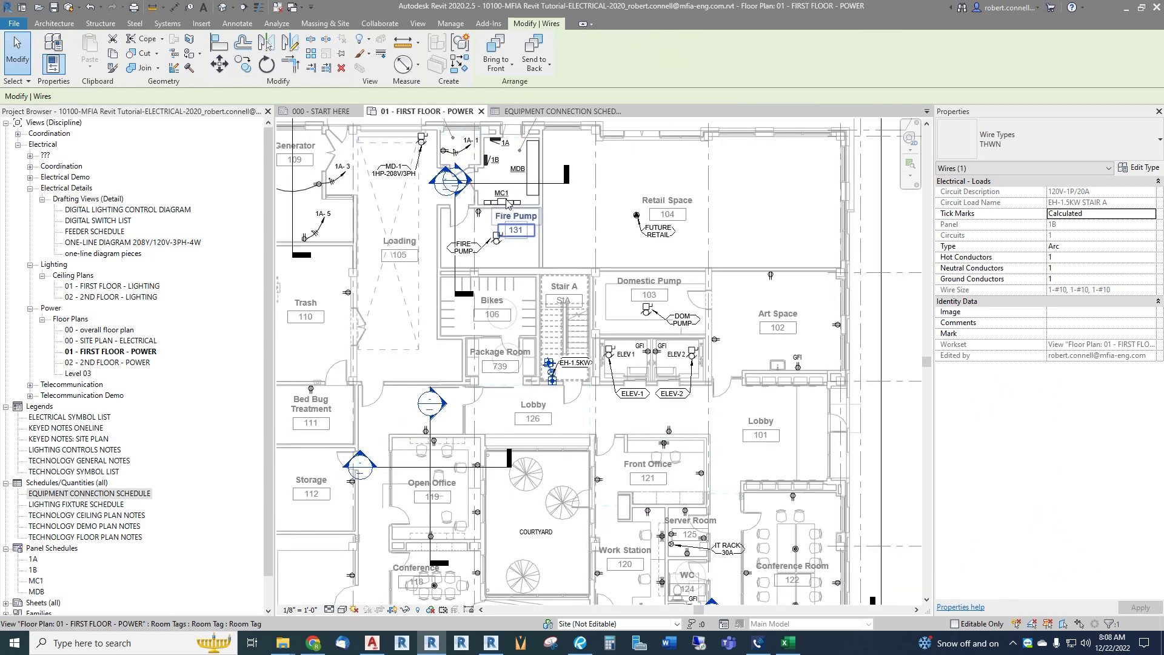
{"action": "scroll", "coordinate": [552, 372], "scroll_direction": "up", "scroll_amount": 4}
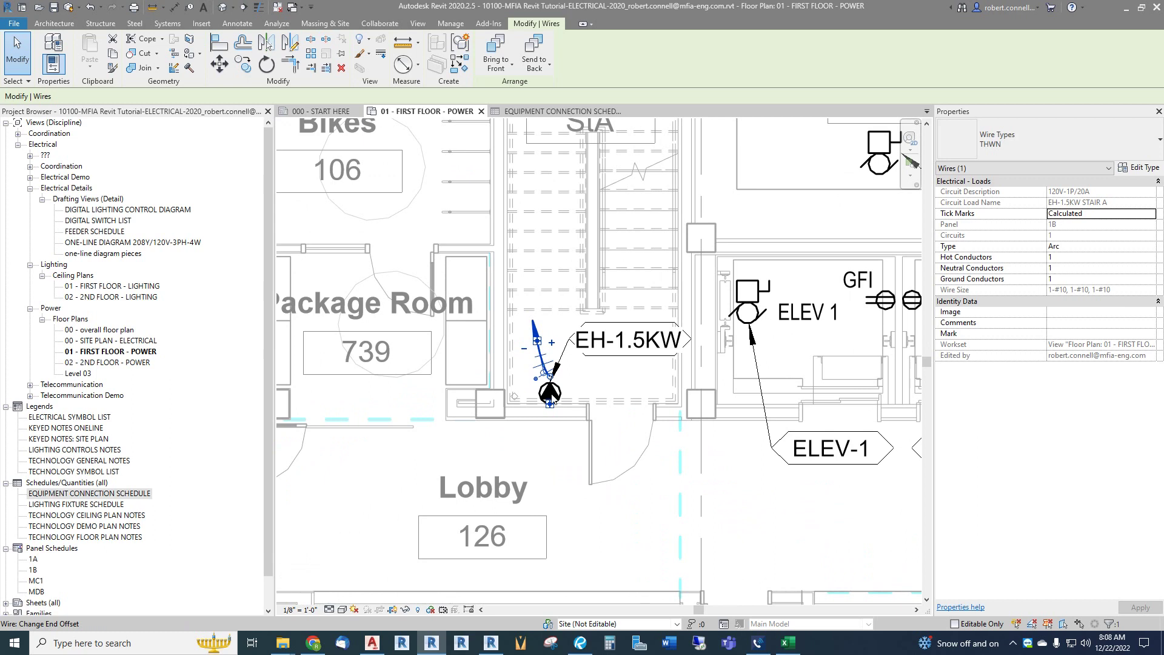
{"action": "scroll", "coordinate": [553, 397], "scroll_direction": "up", "scroll_amount": 4}
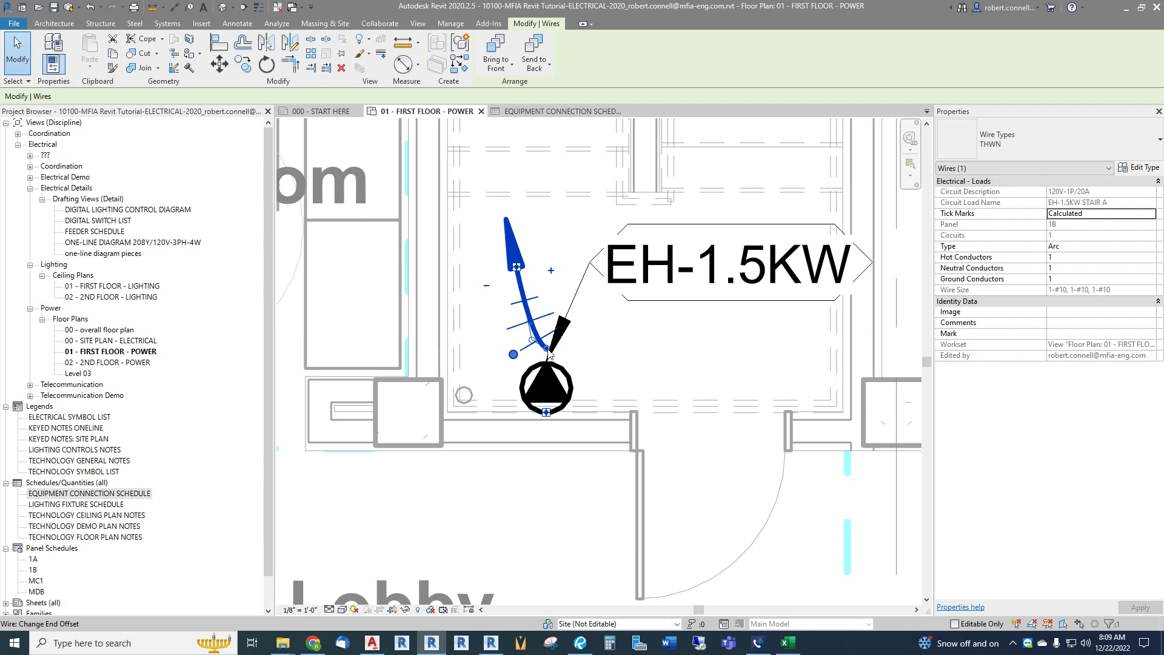
{"action": "left_click_drag", "start_coordinate": [548, 353], "coordinate": [533, 369]}
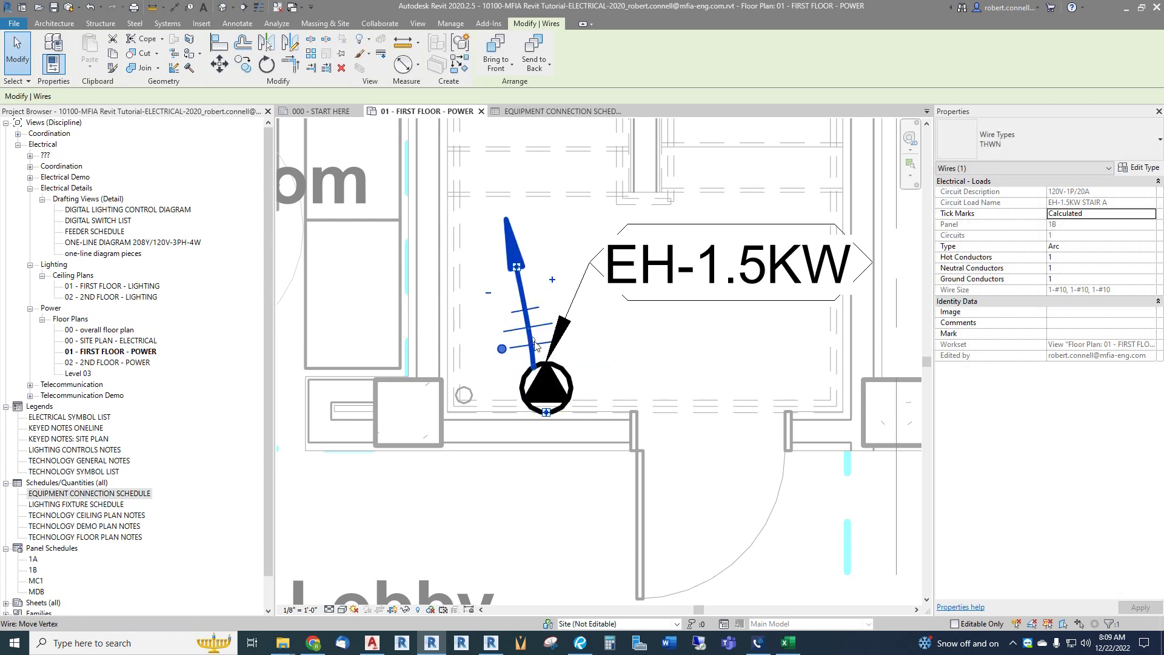
{"action": "left_click_drag", "start_coordinate": [534, 343], "coordinate": [506, 333]}
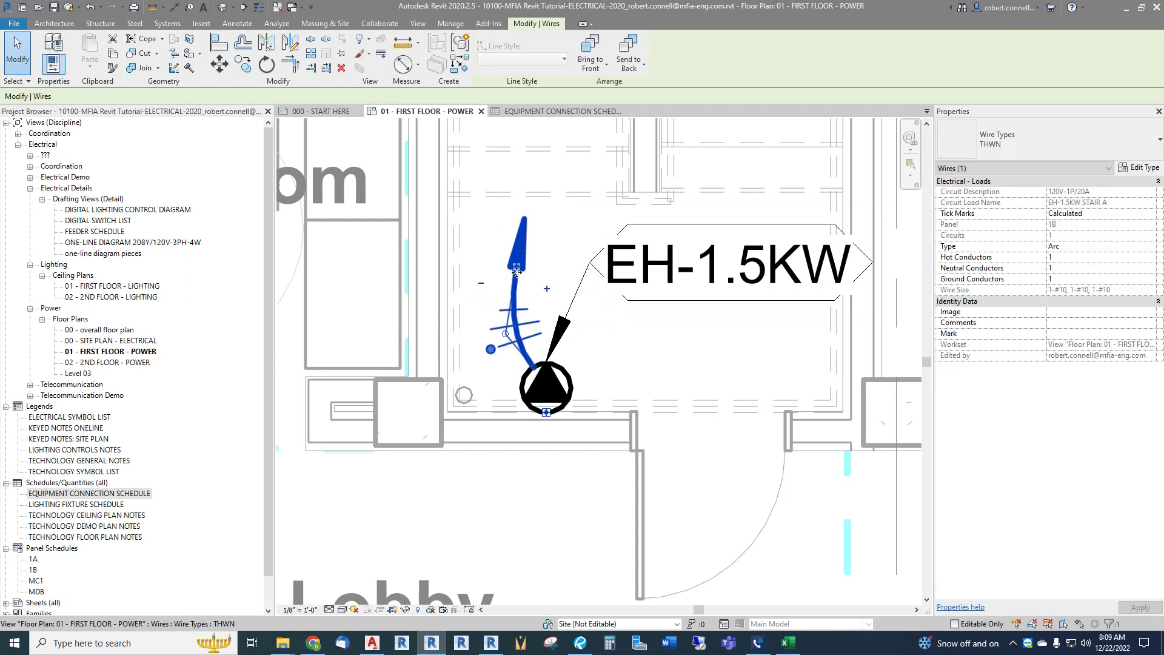
{"action": "left_click_drag", "start_coordinate": [516, 270], "coordinate": [516, 246]}
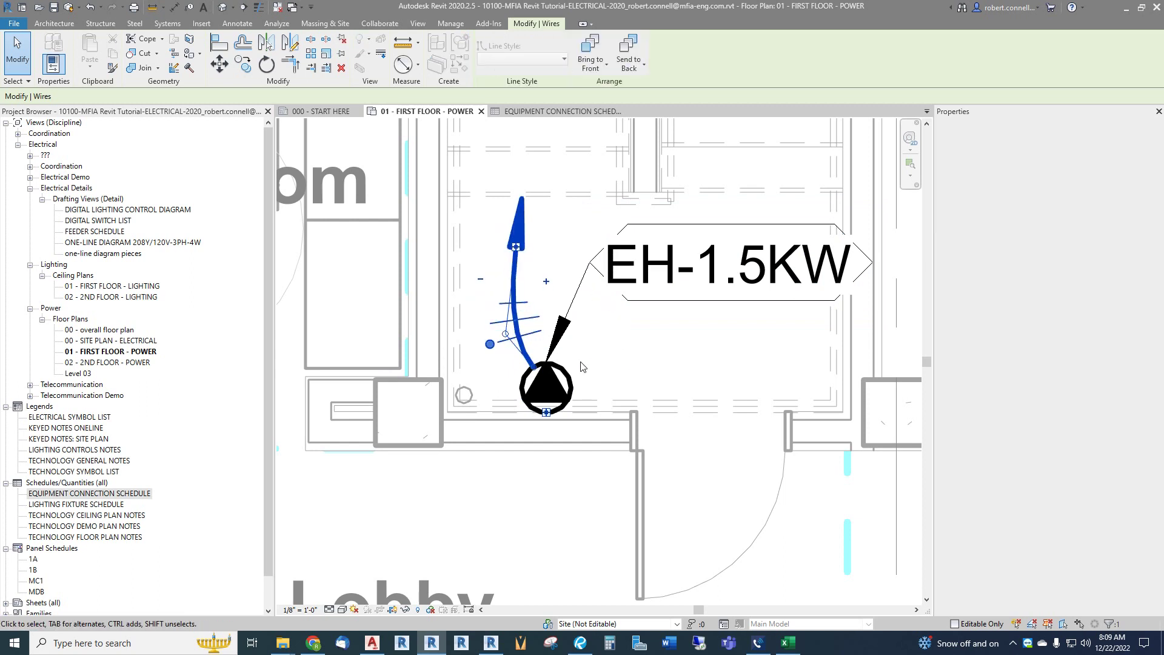
{"action": "left_click_drag", "start_coordinate": [506, 336], "coordinate": [513, 372]}
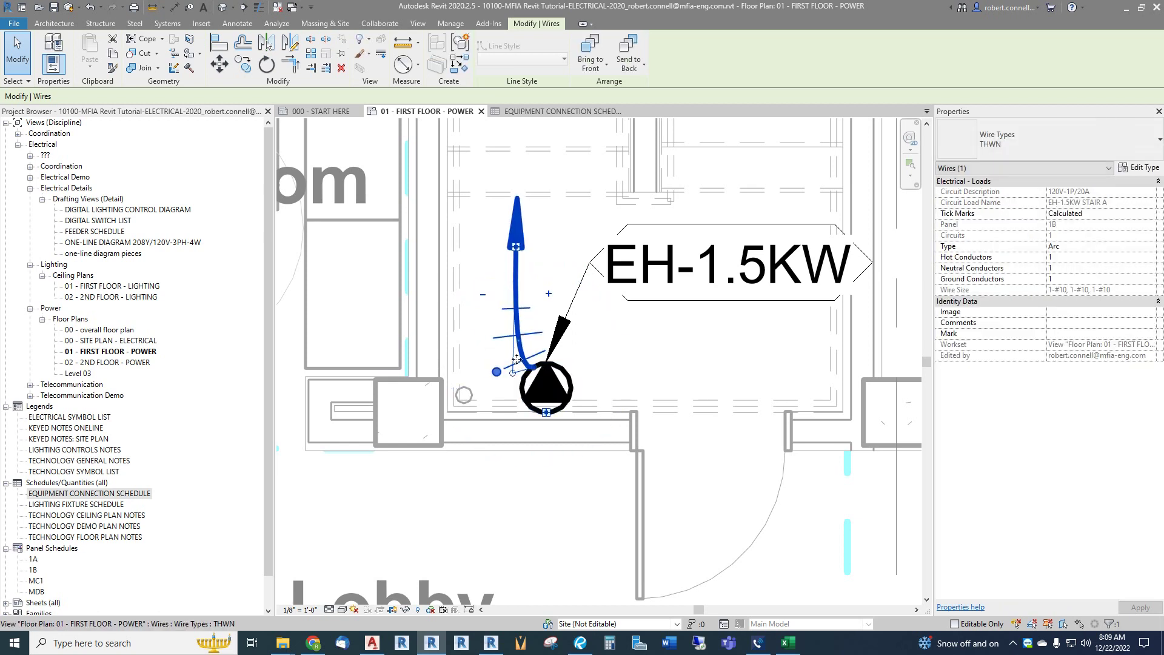
{"action": "mouse_move", "coordinate": [516, 327]}
{"action": "left_mouse_down"}
{"action": "mouse_move", "coordinate": [518, 271]}
{"action": "mouse_move", "coordinate": [508, 334]}
{"action": "left_mouse_up"}
{"action": "left_click", "coordinate": [476, 393]}
Tag the heater's homerun wire by category without a leader, placing the circuit tag just above the arrowhead.
{"action": "scroll", "coordinate": [494, 401], "scroll_direction": "down", "scroll_amount": 2}
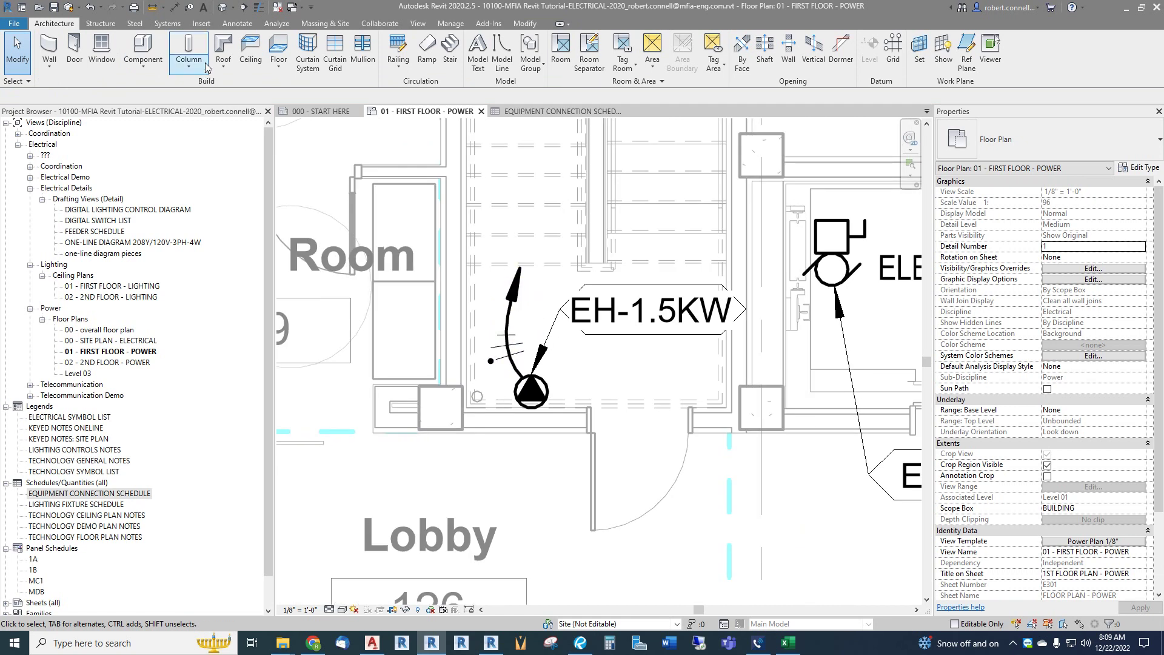
{"action": "left_click", "coordinate": [190, 11]}
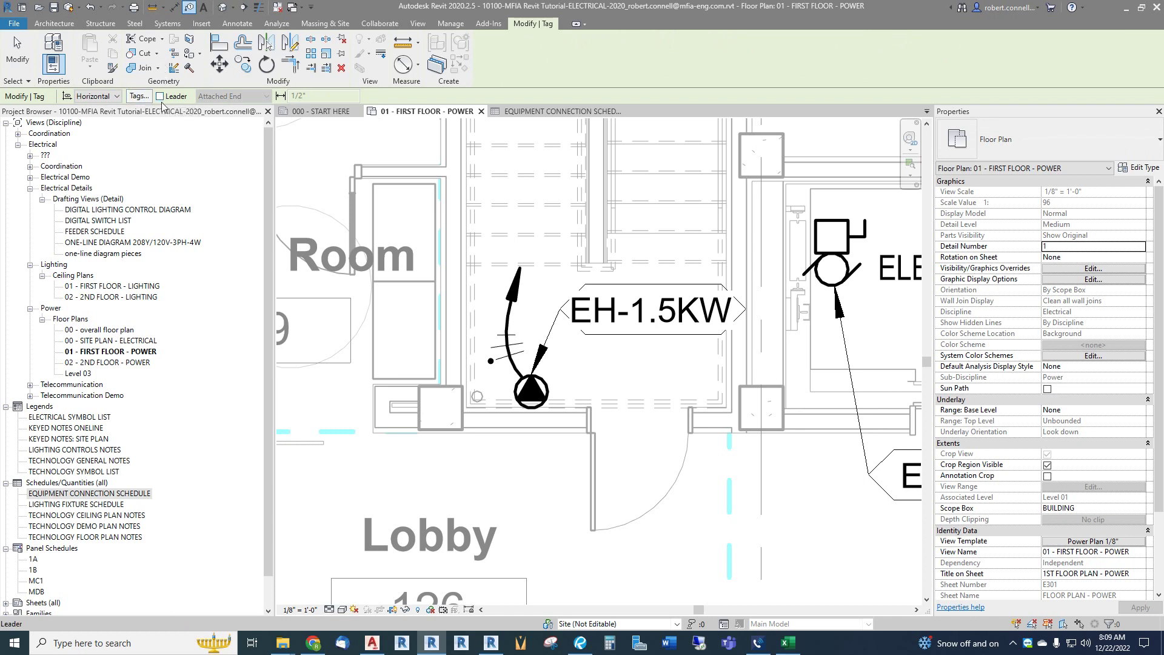
{"action": "left_click", "coordinate": [512, 300]}
{"action": "left_click_drag", "start_coordinate": [513, 302], "coordinate": [525, 248]}
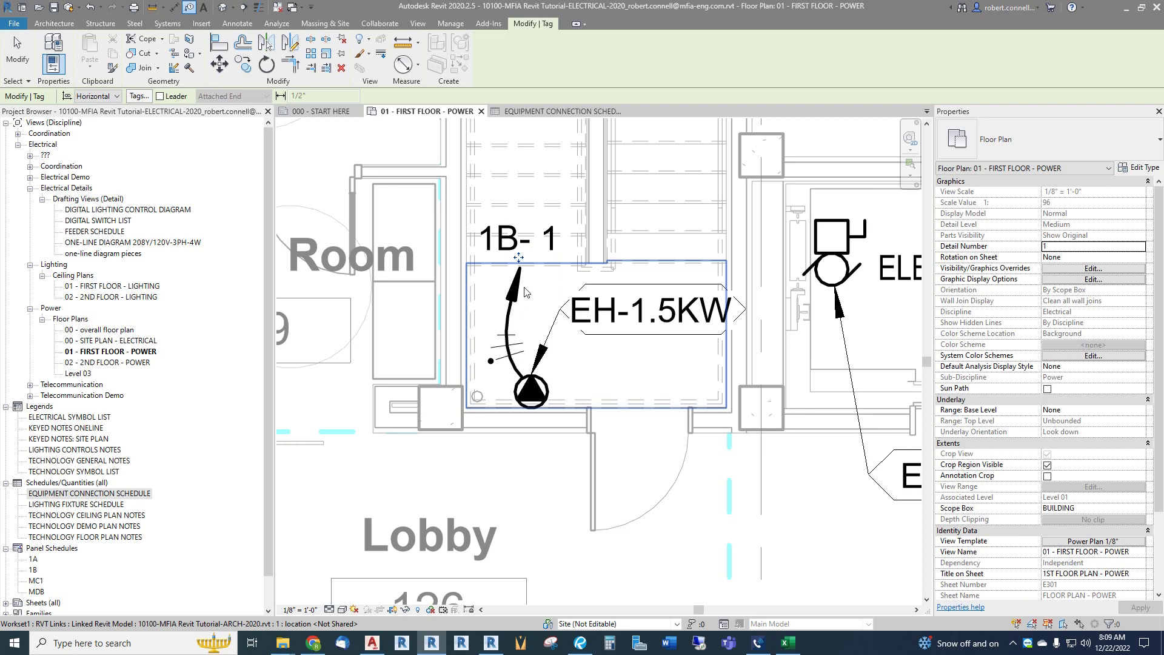
{"action": "key", "text": "Escape"}
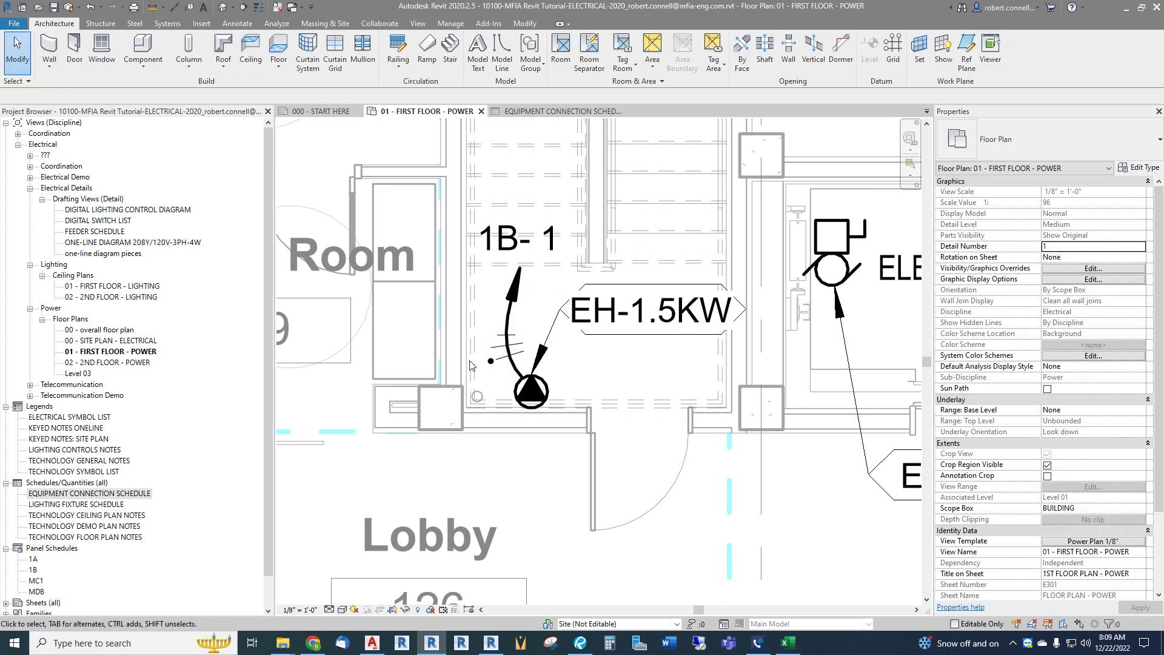
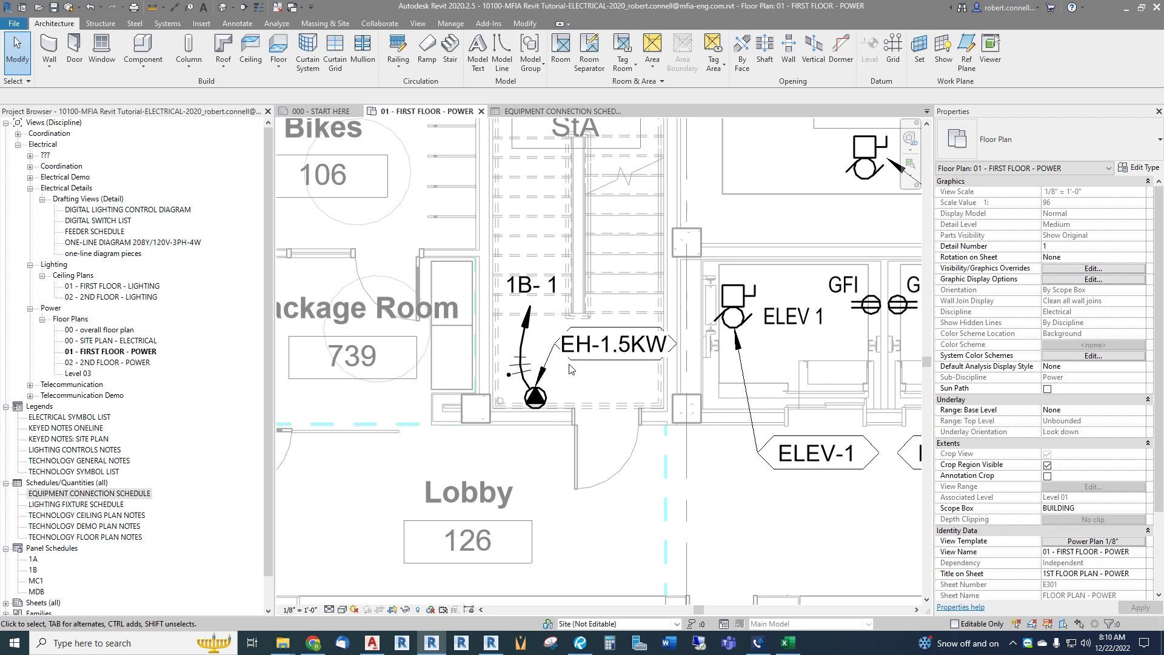
Open the panel schedule for 1B, change its template to Branch Panel MLO, and review the schedule.
{"action": "scroll", "coordinate": [110, 470], "scroll_direction": "down", "scroll_amount": 1}
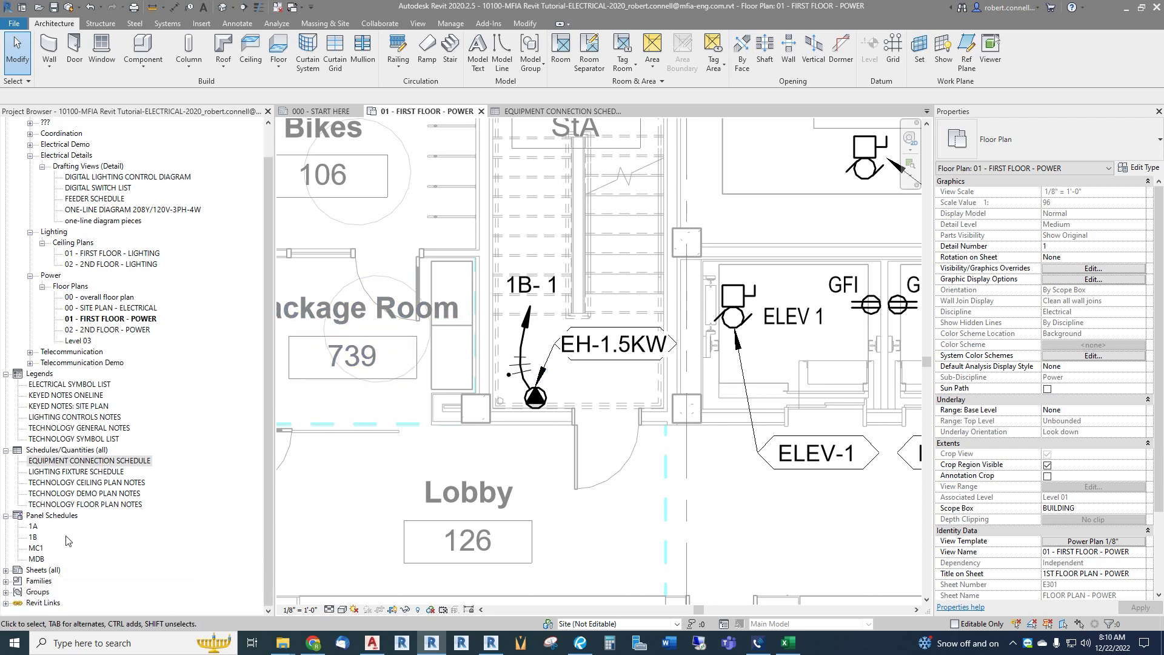
{"action": "double_click", "coordinate": [34, 537]}
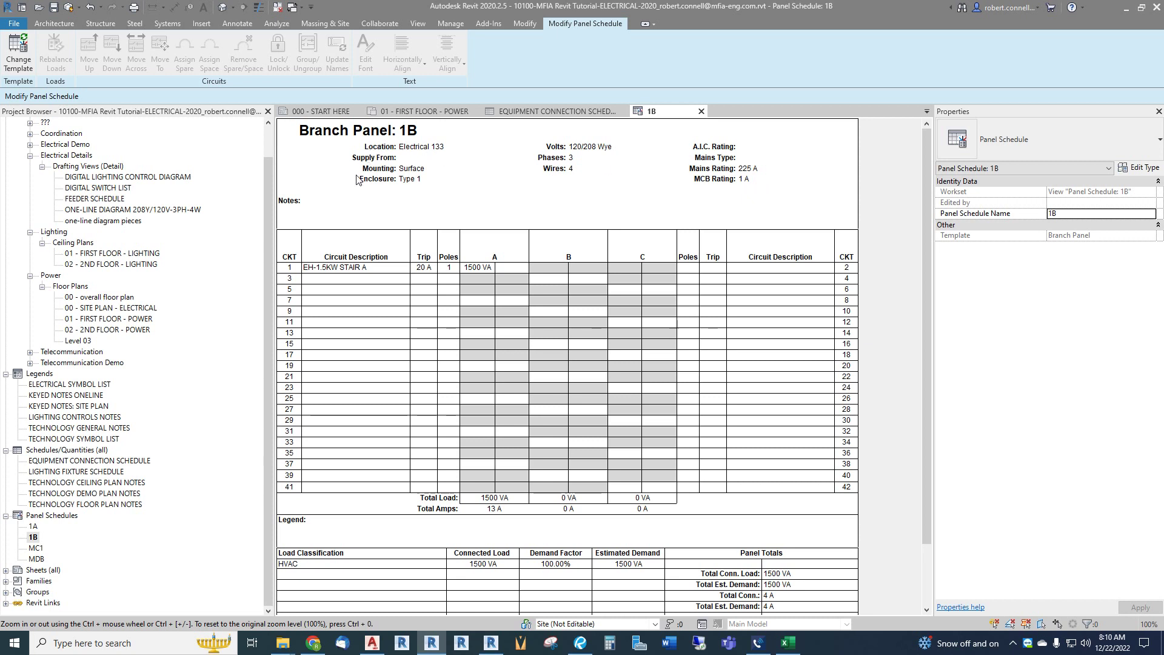
{"action": "left_click", "coordinate": [19, 61]}
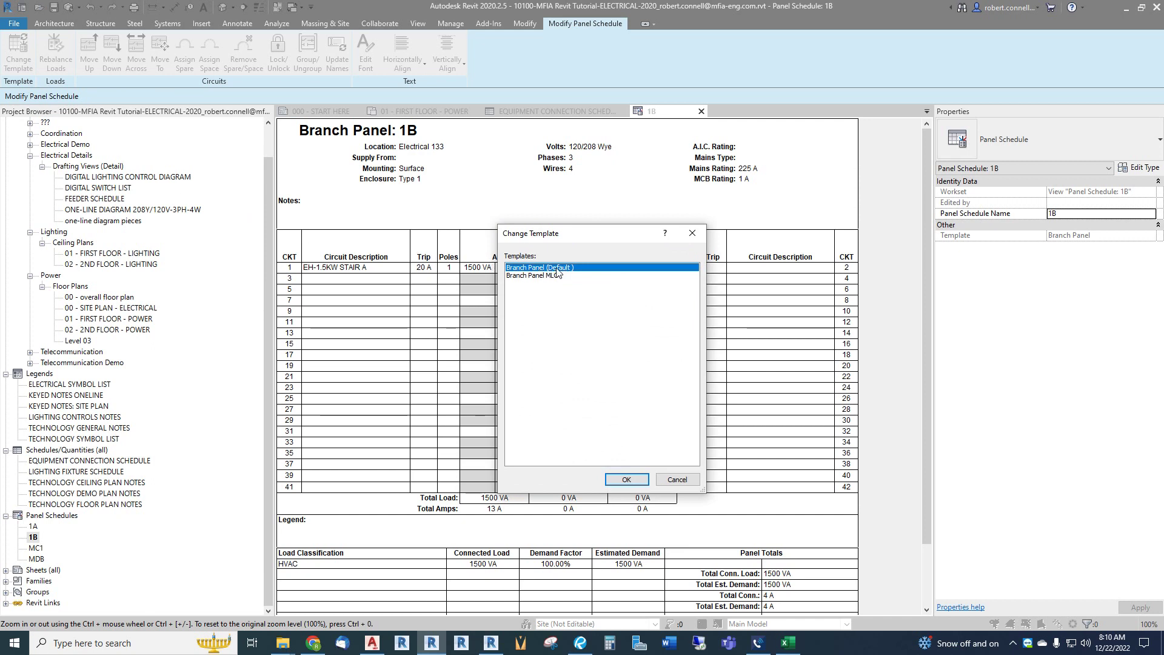
{"action": "left_click", "coordinate": [532, 277]}
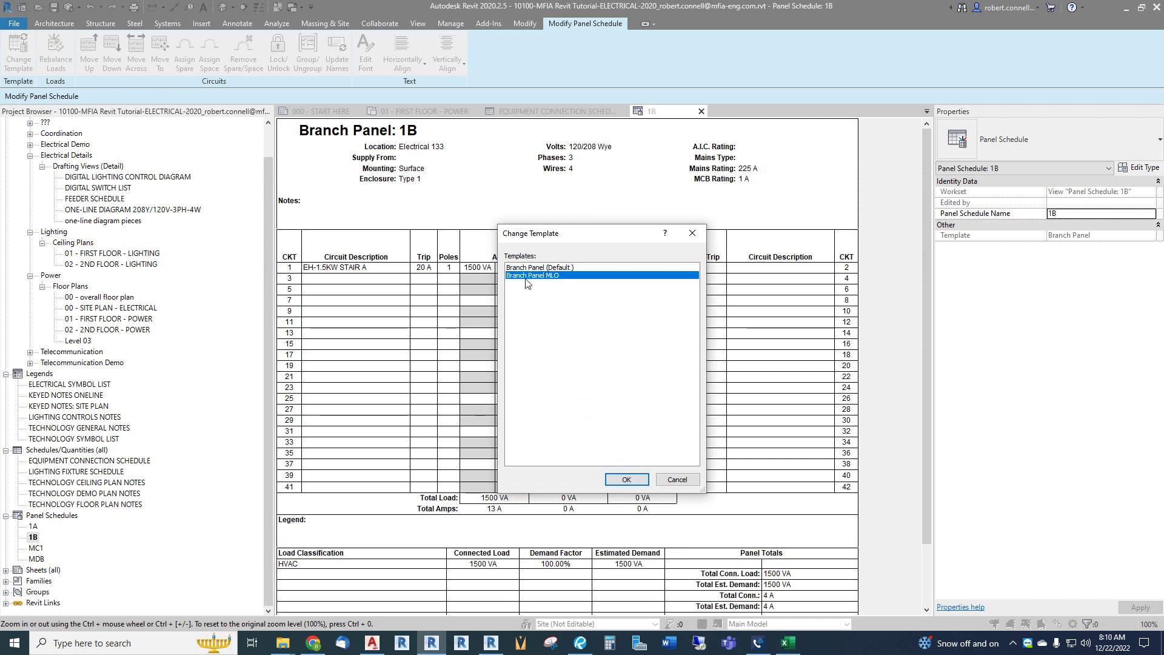
{"action": "left_click", "coordinate": [613, 480]}
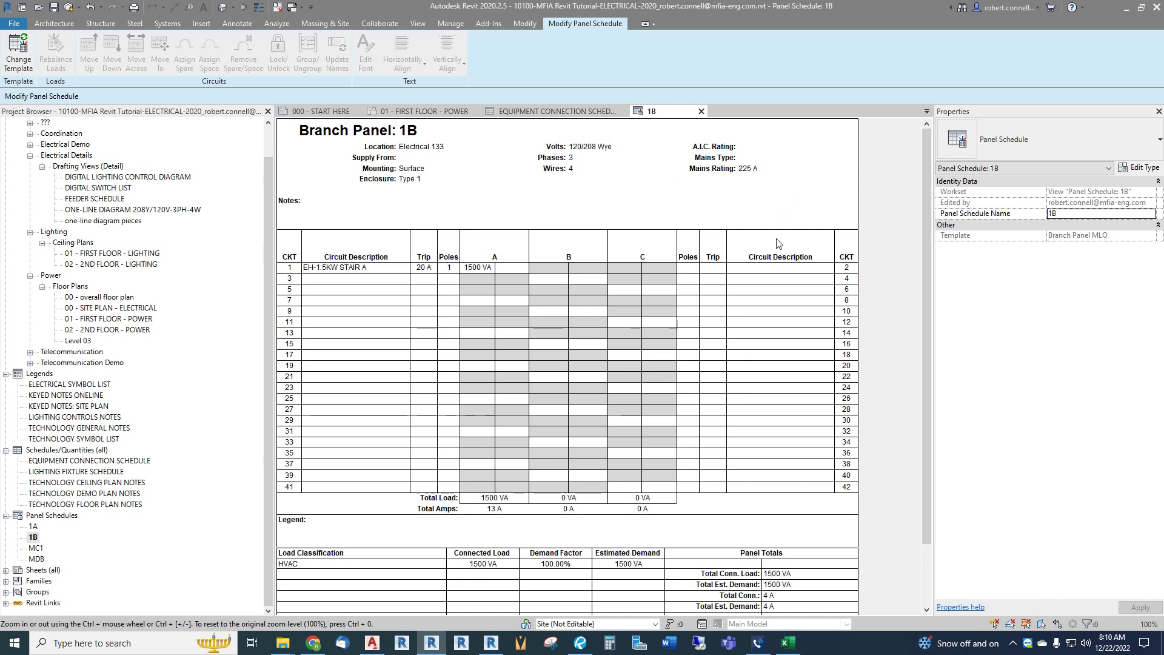
{"action": "scroll", "coordinate": [658, 344], "scroll_direction": "down", "scroll_amount": 2}
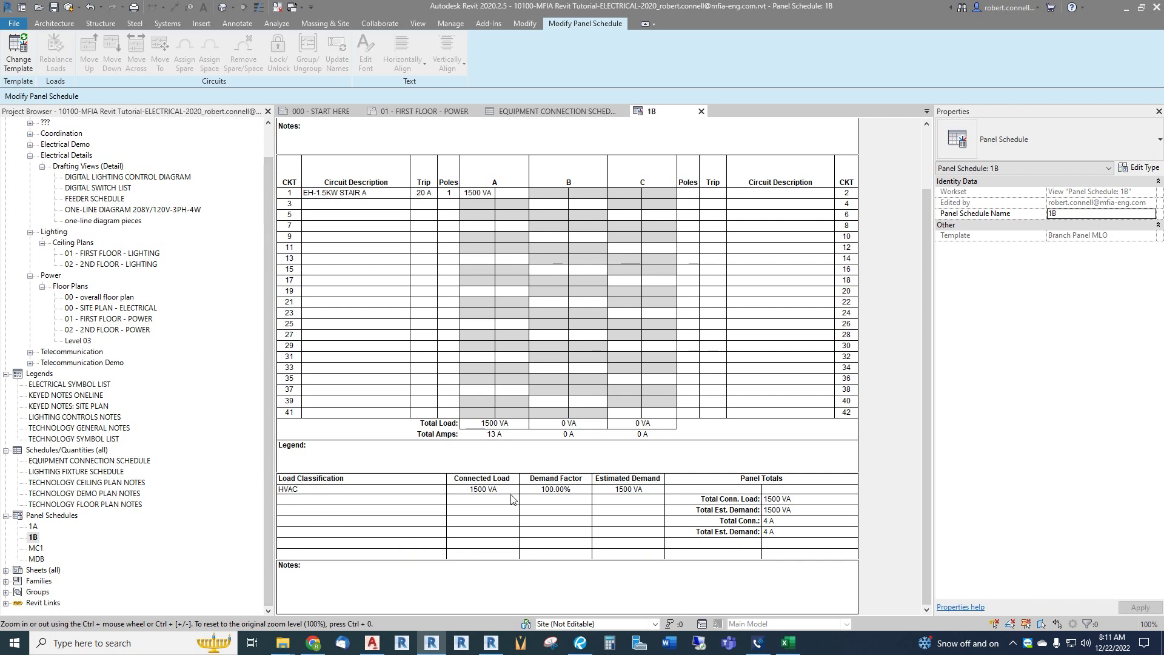
{"action": "scroll", "coordinate": [563, 519], "scroll_direction": "up", "scroll_amount": 3}
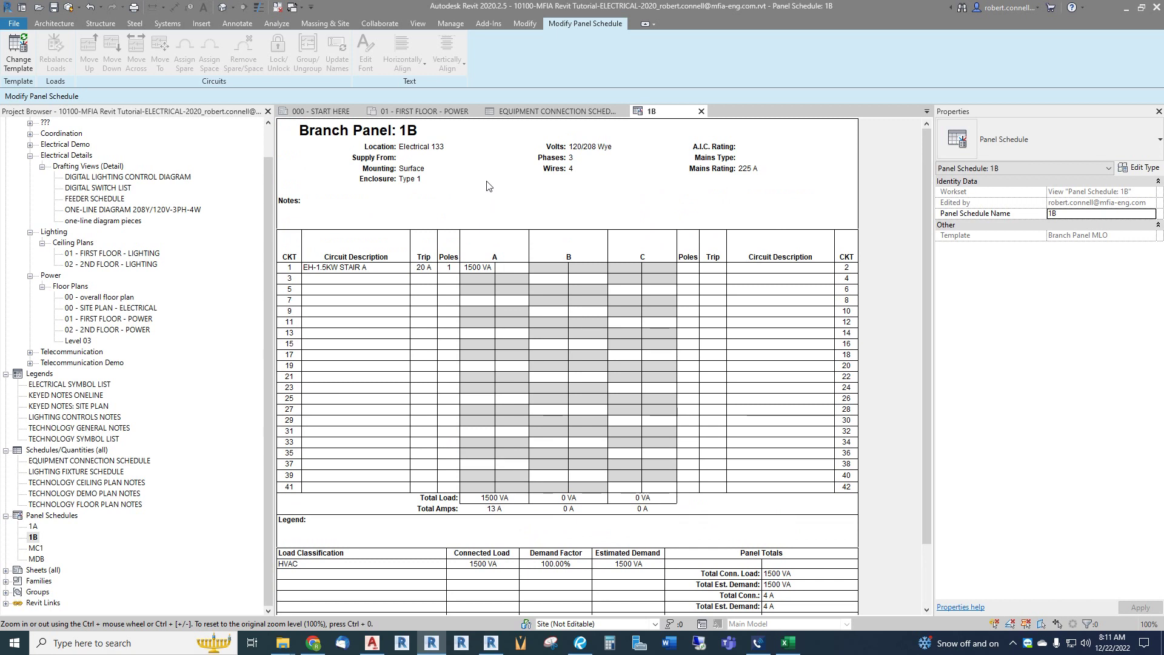
Check the EH-1.5KW heater's panel and circuit entries in the equipment connection schedule and return to the first floor power plan.
{"action": "left_click", "coordinate": [531, 112]}
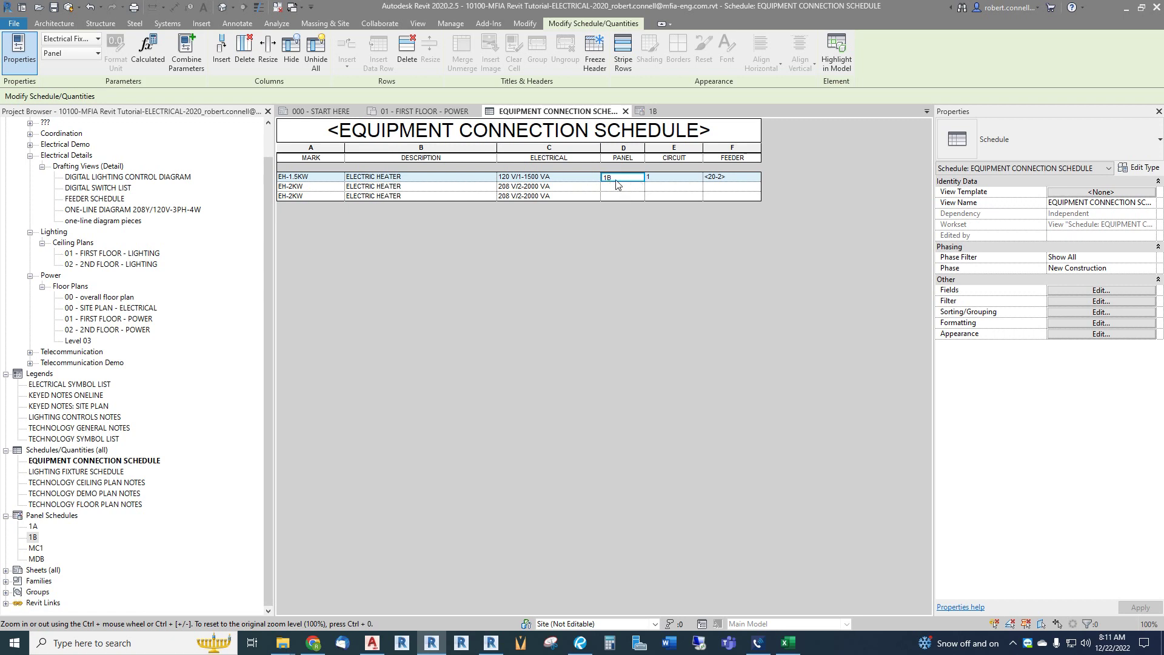
{"action": "left_click", "coordinate": [667, 180]}
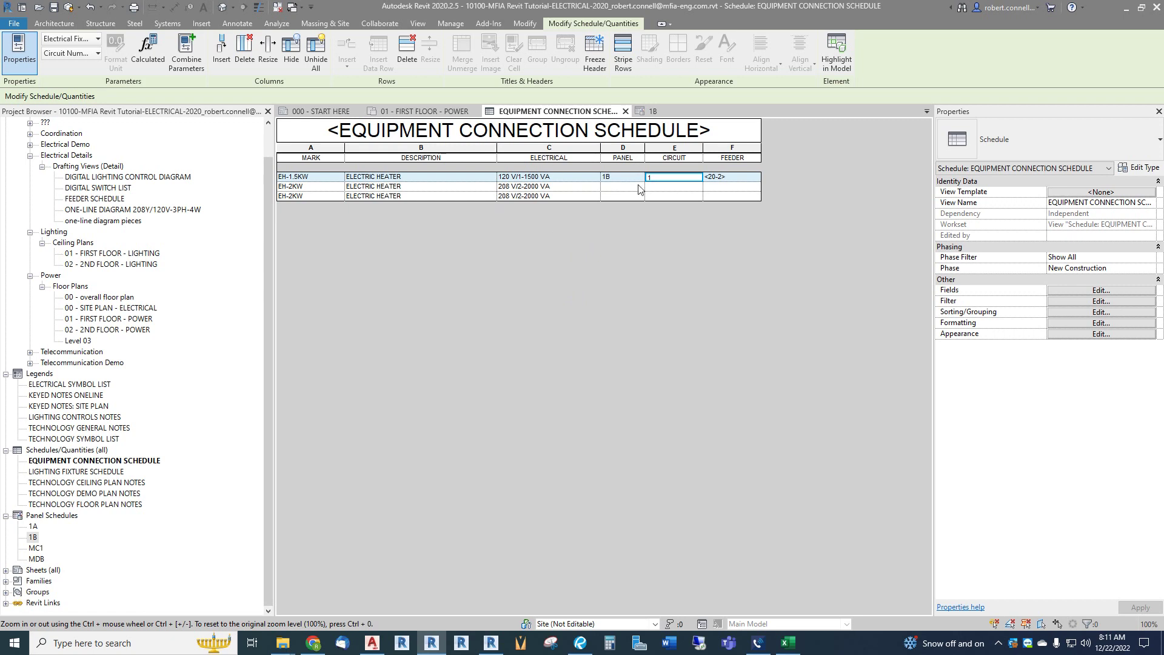
{"action": "left_click", "coordinate": [438, 113]}
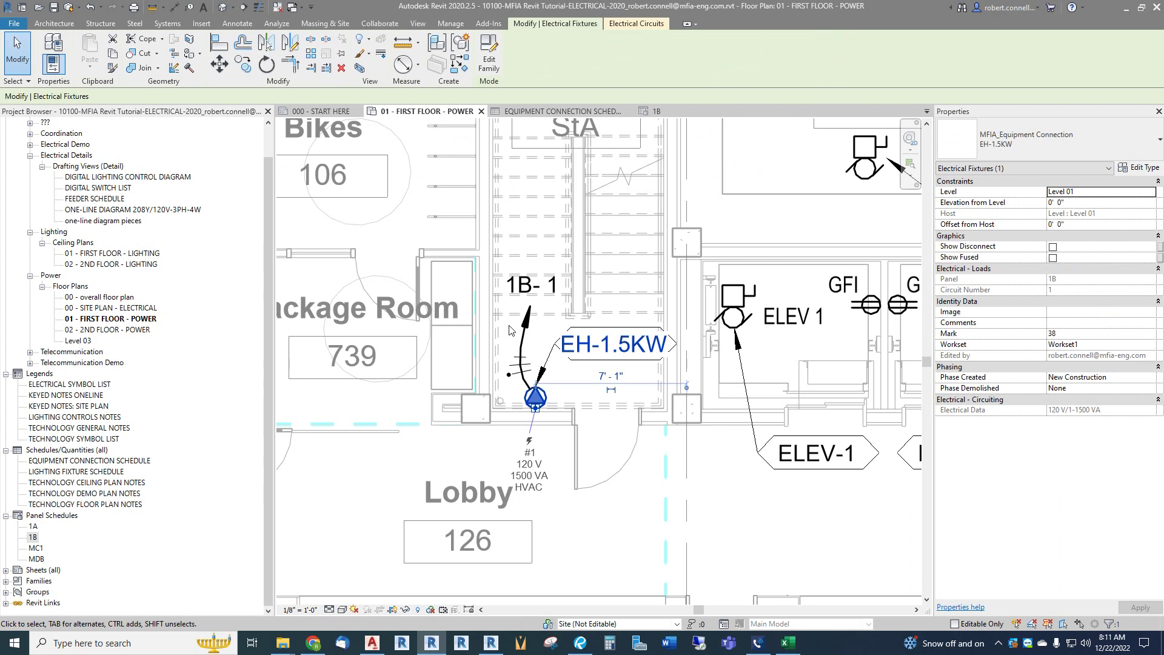
{"action": "key", "text": "Escape"}
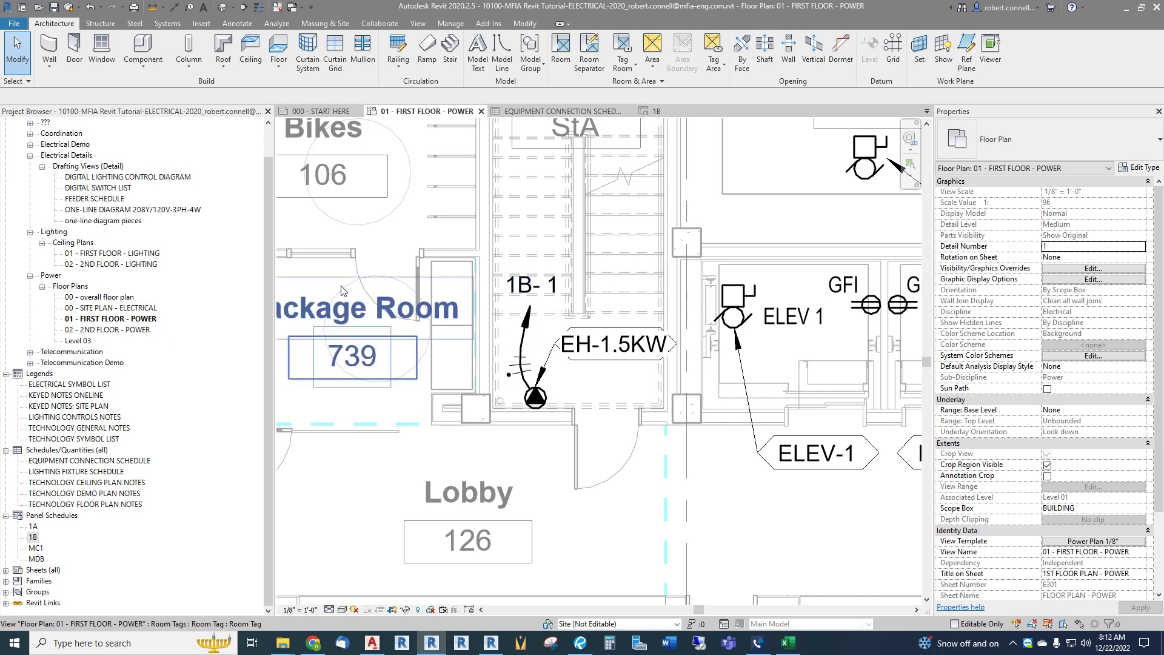
Select the motor connection in the Domestic Pump room and examine its type properties without changing them.
{"action": "scroll", "coordinate": [511, 361], "scroll_direction": "down", "scroll_amount": 2}
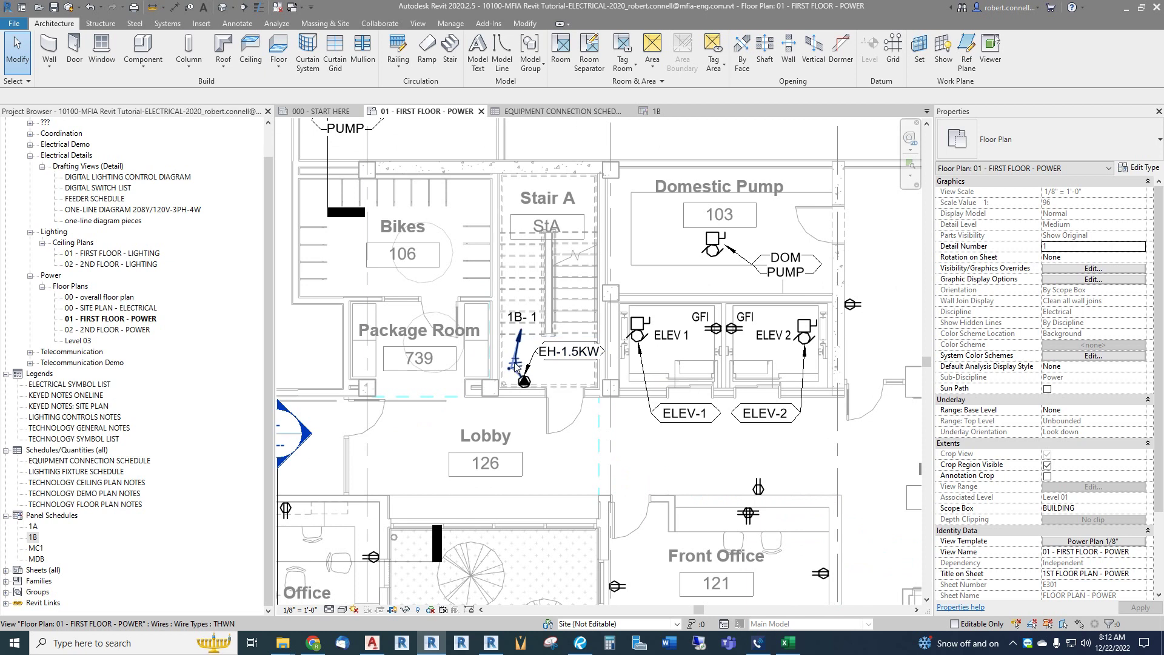
{"action": "scroll", "coordinate": [513, 363], "scroll_direction": "up", "scroll_amount": 2}
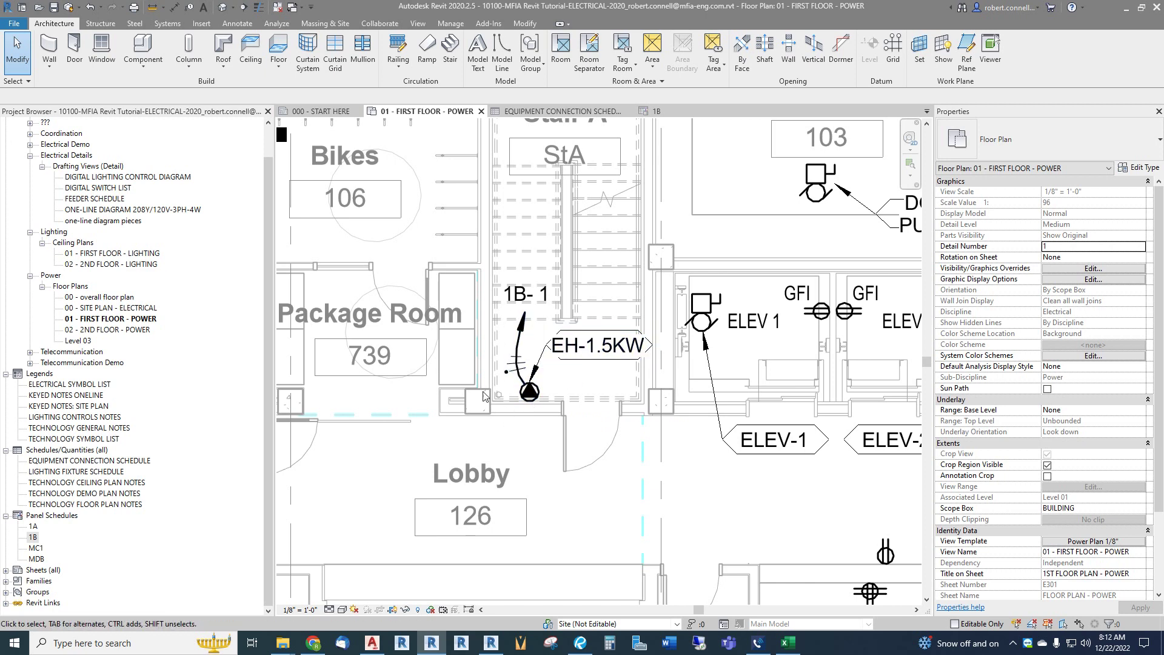
{"action": "scroll", "coordinate": [483, 396], "scroll_direction": "down", "scroll_amount": 3}
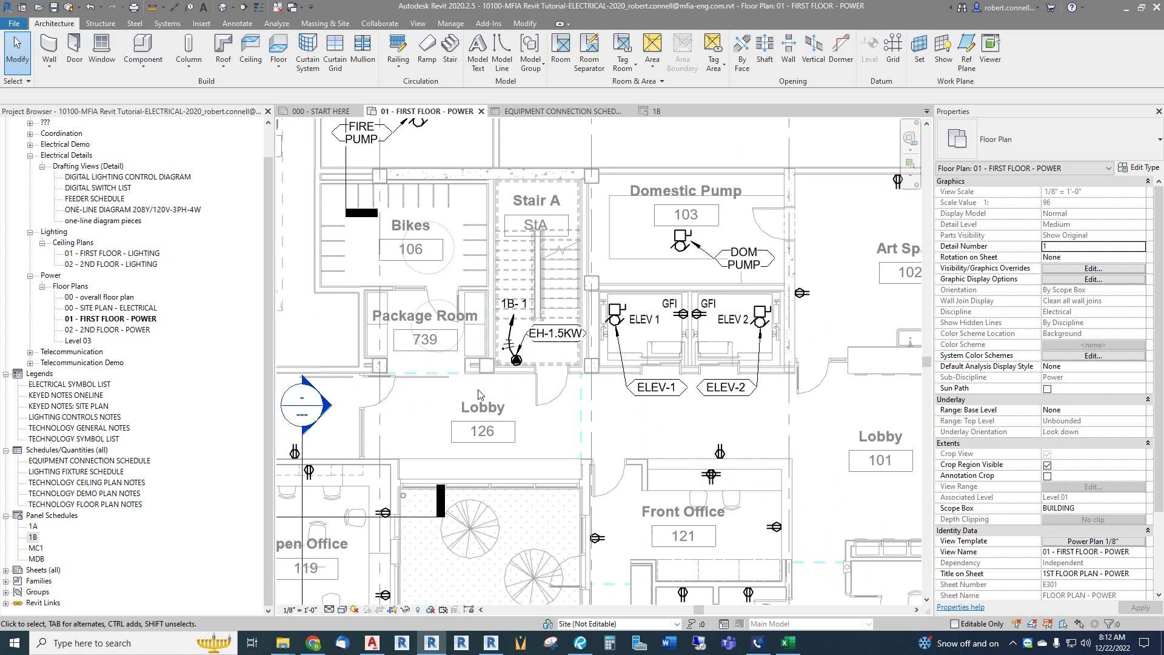
{"action": "scroll", "coordinate": [479, 394], "scroll_direction": "down", "scroll_amount": 3}
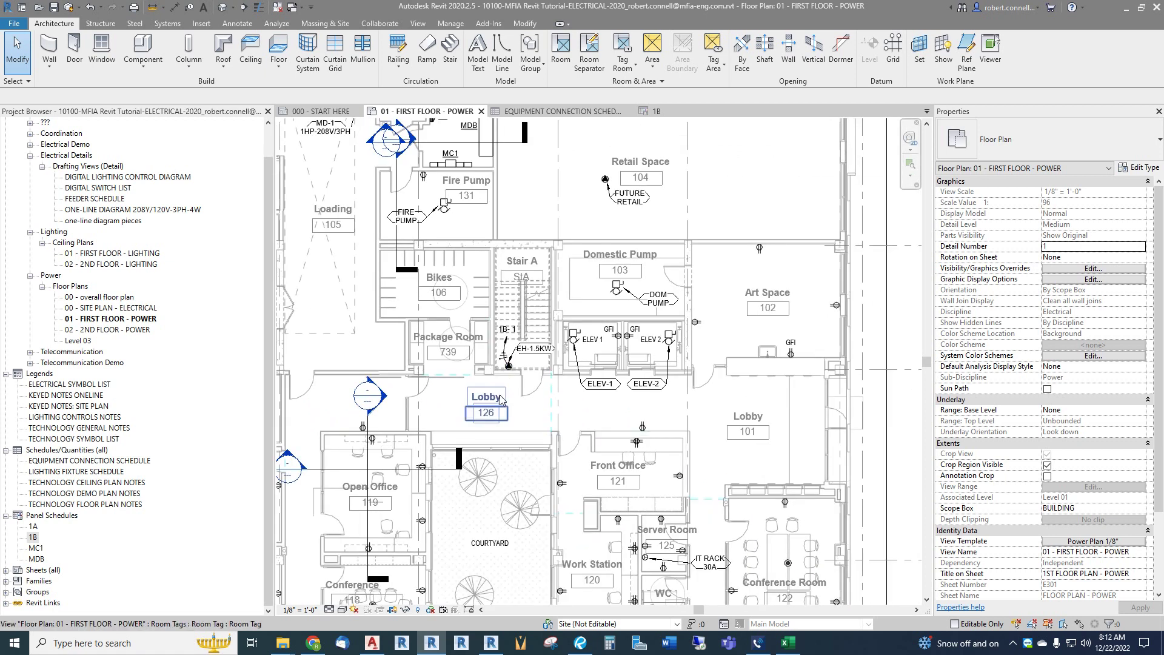
{"action": "scroll", "coordinate": [519, 402], "scroll_direction": "up", "scroll_amount": 2}
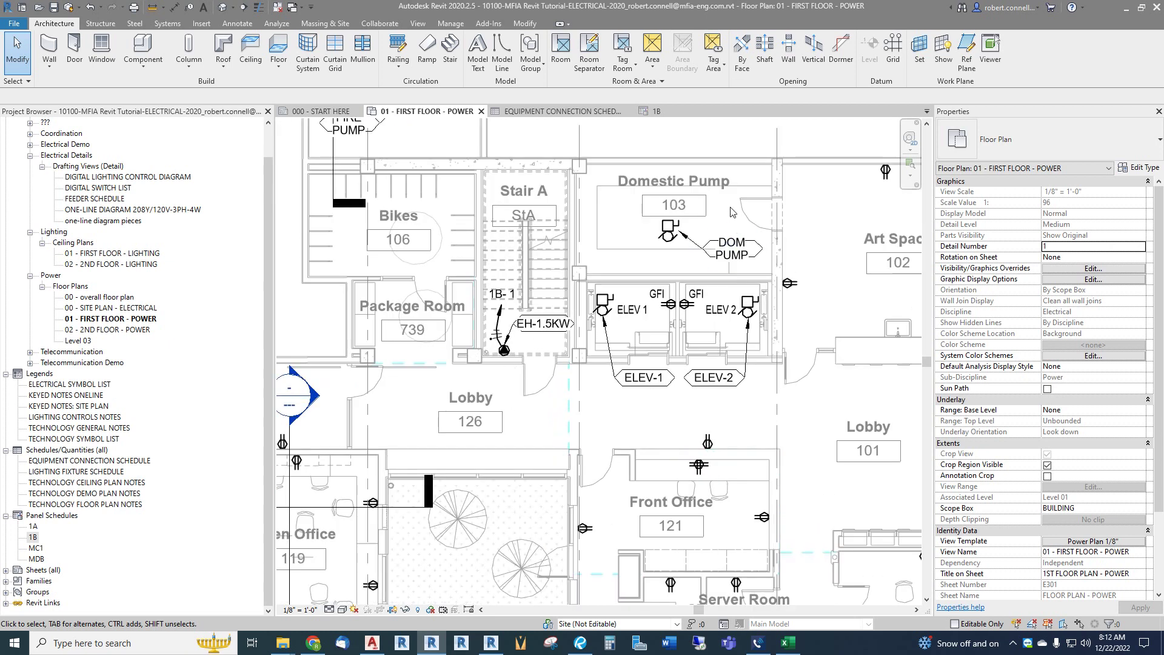
{"action": "scroll", "coordinate": [712, 209], "scroll_direction": "up", "scroll_amount": 3}
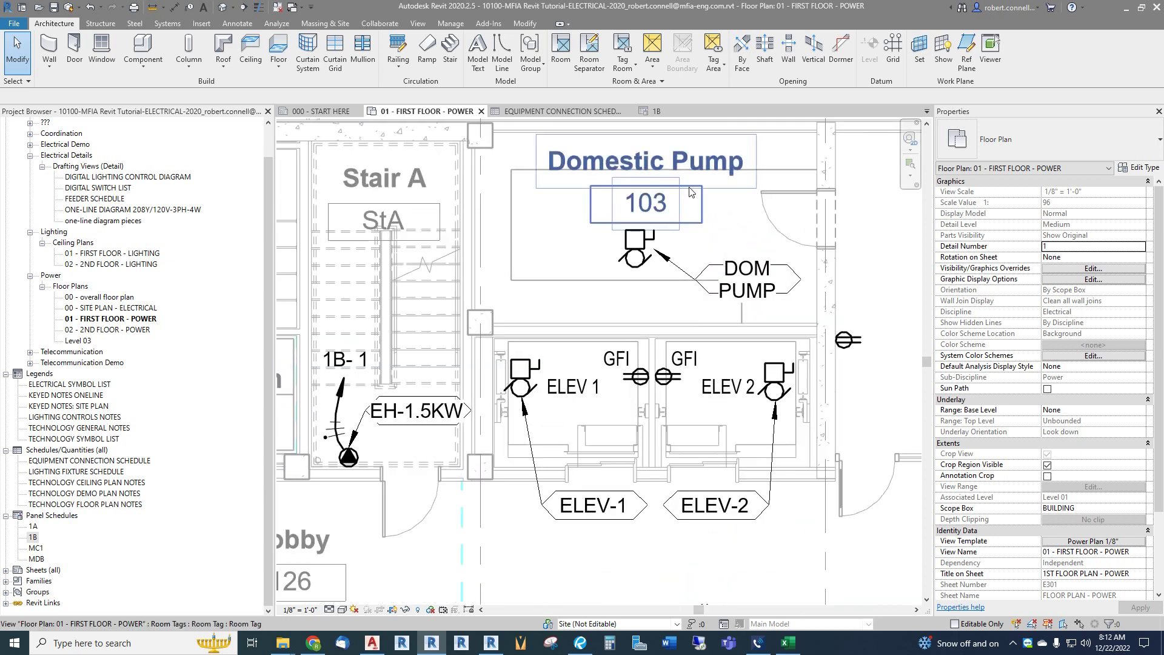
{"action": "scroll", "coordinate": [689, 222], "scroll_direction": "up", "scroll_amount": 1}
{"action": "scroll", "coordinate": [686, 230], "scroll_direction": "down", "scroll_amount": 1}
{"action": "scroll", "coordinate": [685, 228], "scroll_direction": "up", "scroll_amount": 1}
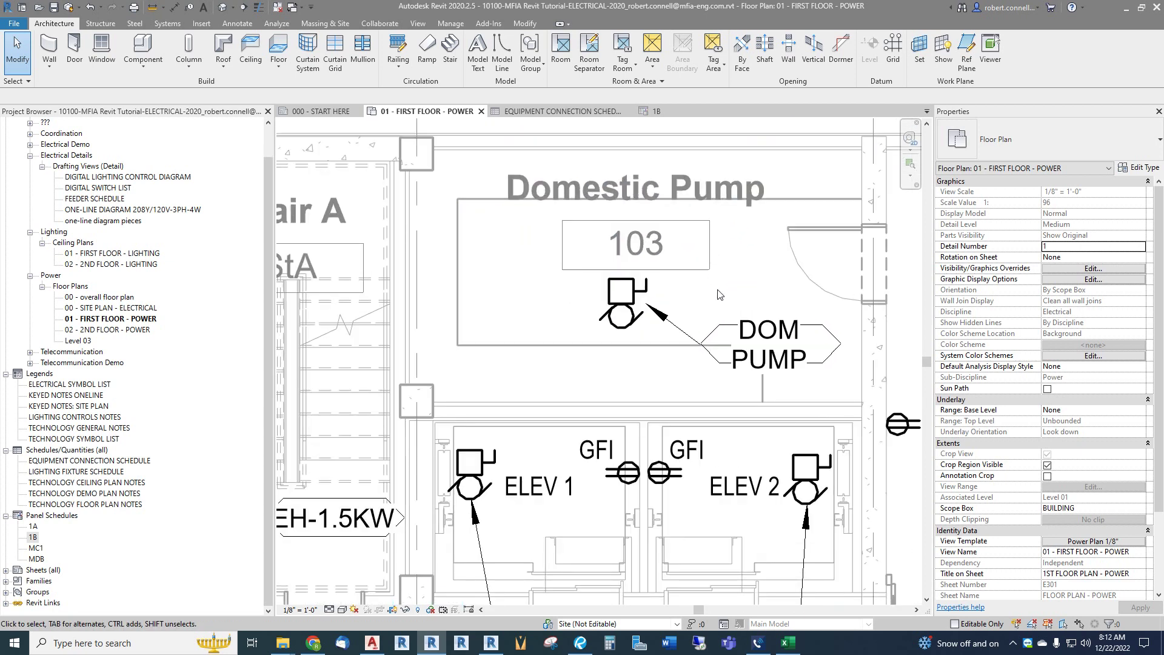
{"action": "left_click", "coordinate": [620, 309]}
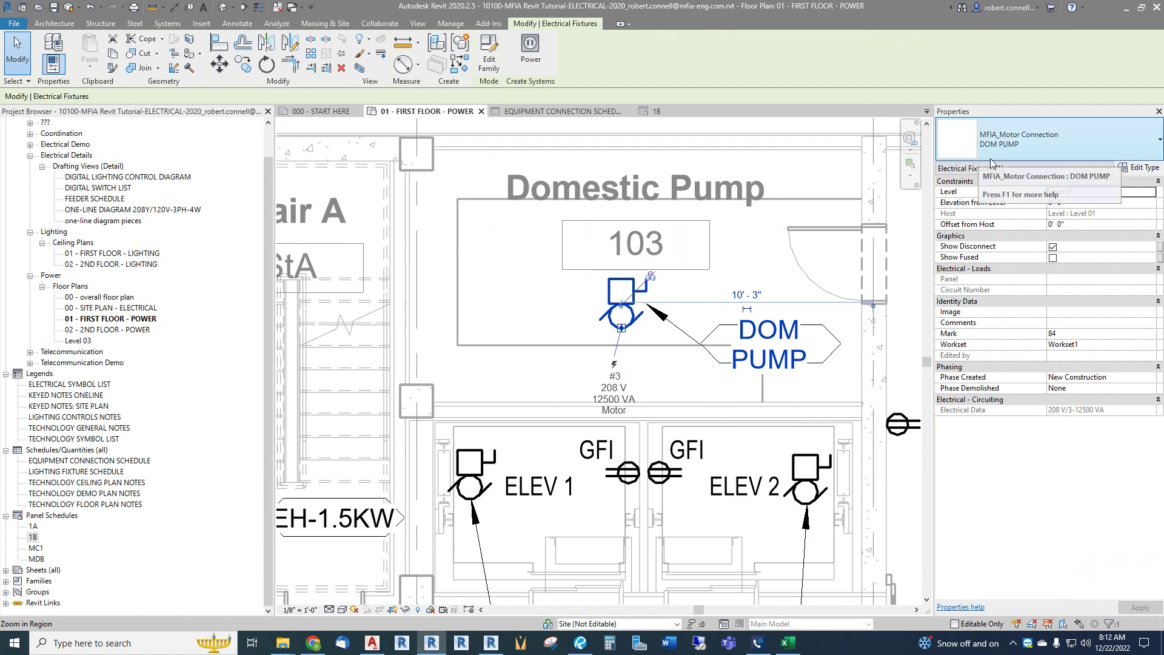
{"action": "left_click", "coordinate": [1134, 170]}
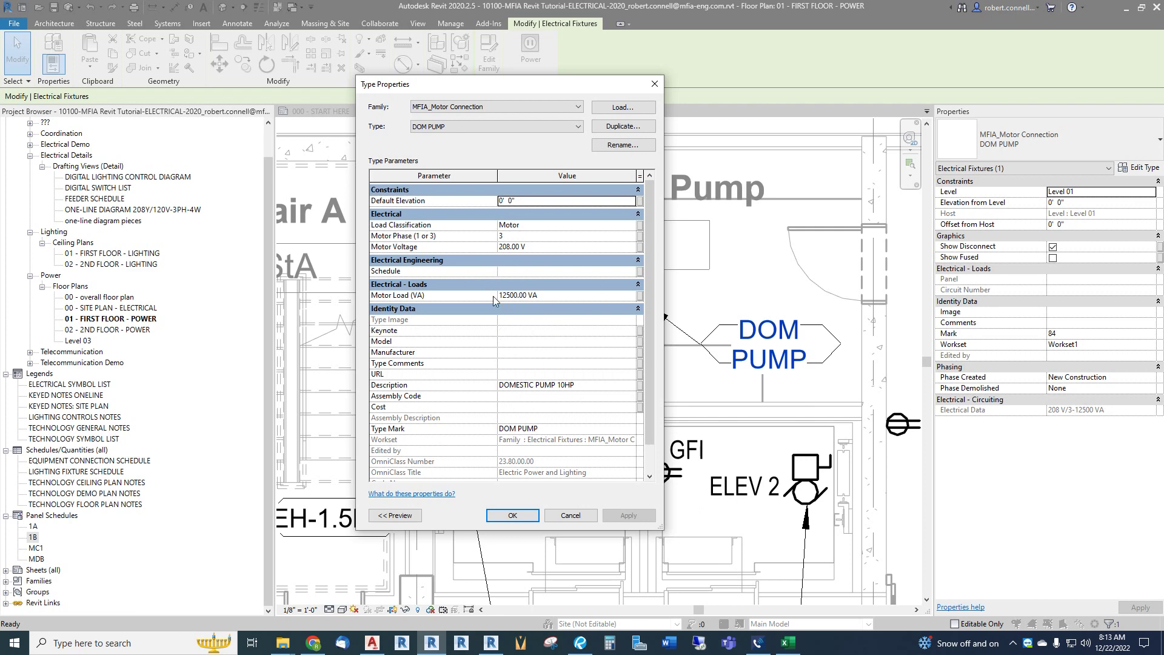
{"action": "left_click", "coordinate": [654, 84]}
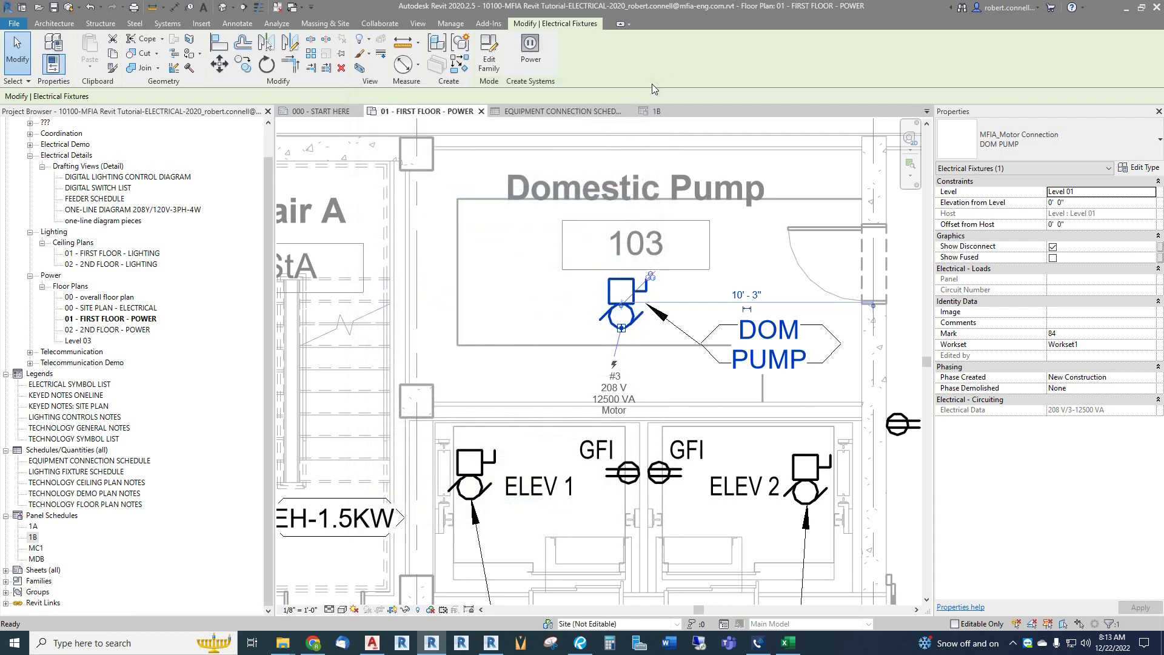
Create a power circuit for the domestic pump's motor connection on panel 1B and set its load name to DOM PUMP.
{"action": "left_click", "coordinate": [533, 51]}
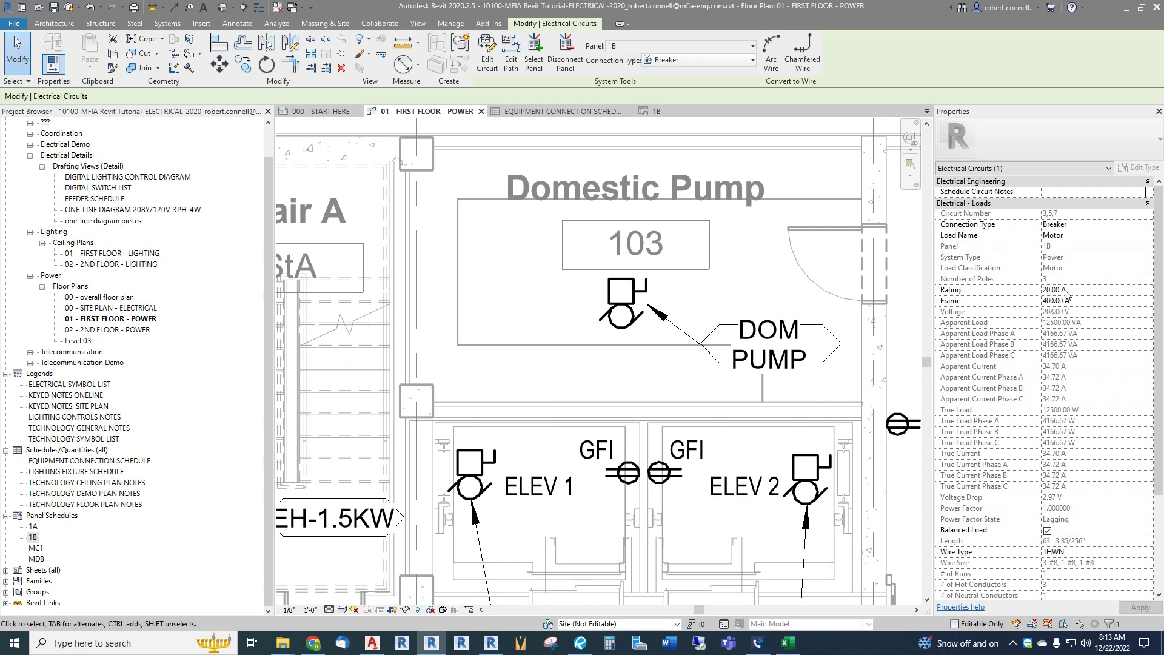
{"action": "left_click", "coordinate": [1082, 236]}
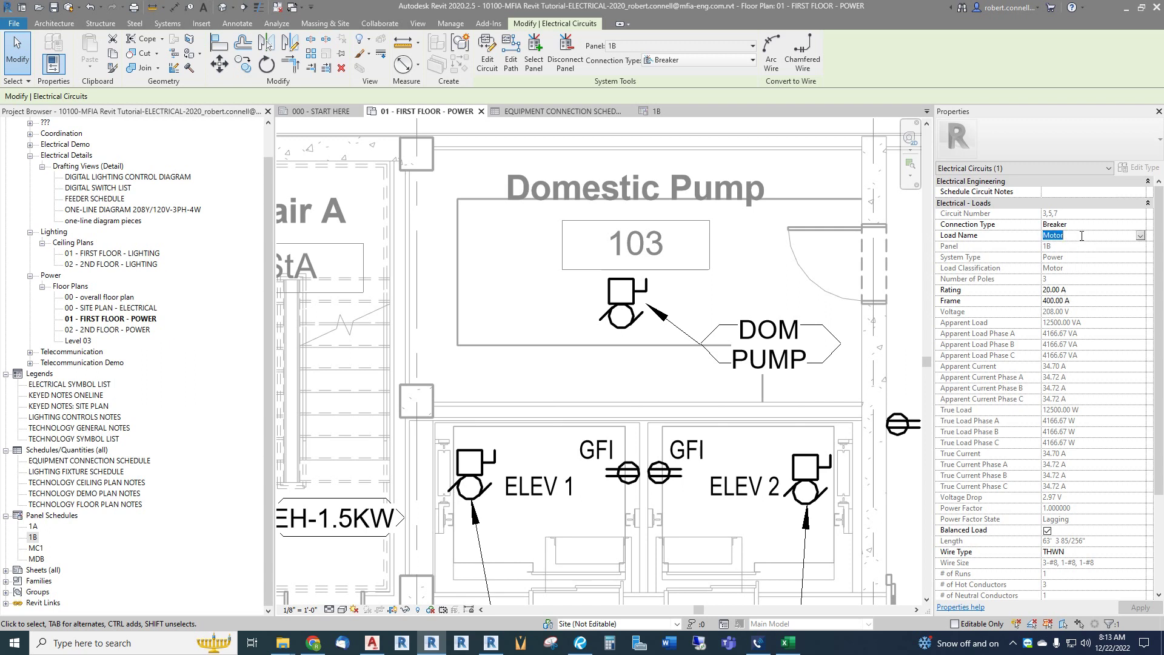
{"action": "type", "text": "DOM PUMP"}
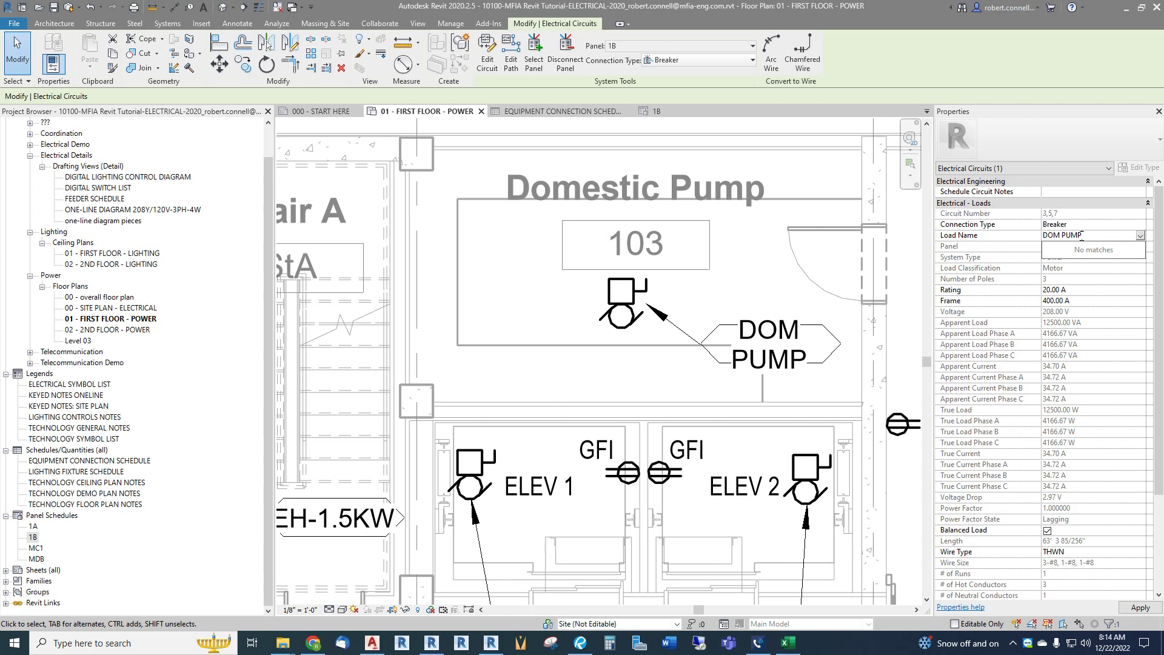
{"action": "left_click", "coordinate": [1082, 237]}
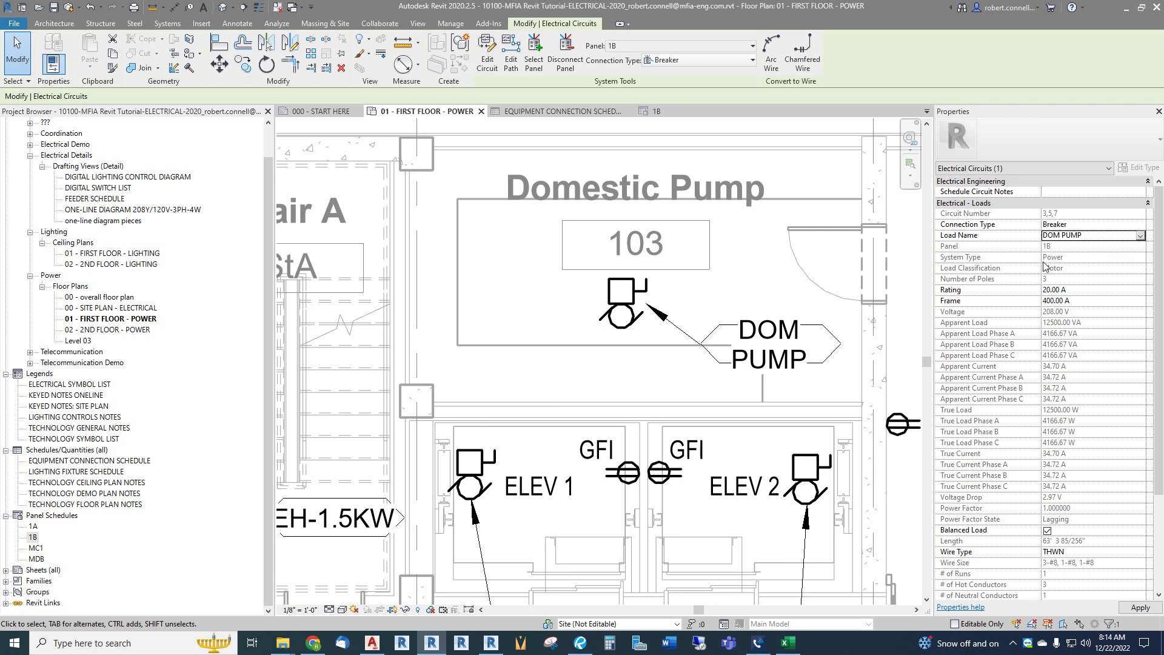
Convert the DOM PUMP circuit to an arc wire and reshape it to bow from the motor symbol's left side toward the room's upper left.
{"action": "left_click", "coordinate": [781, 71]}
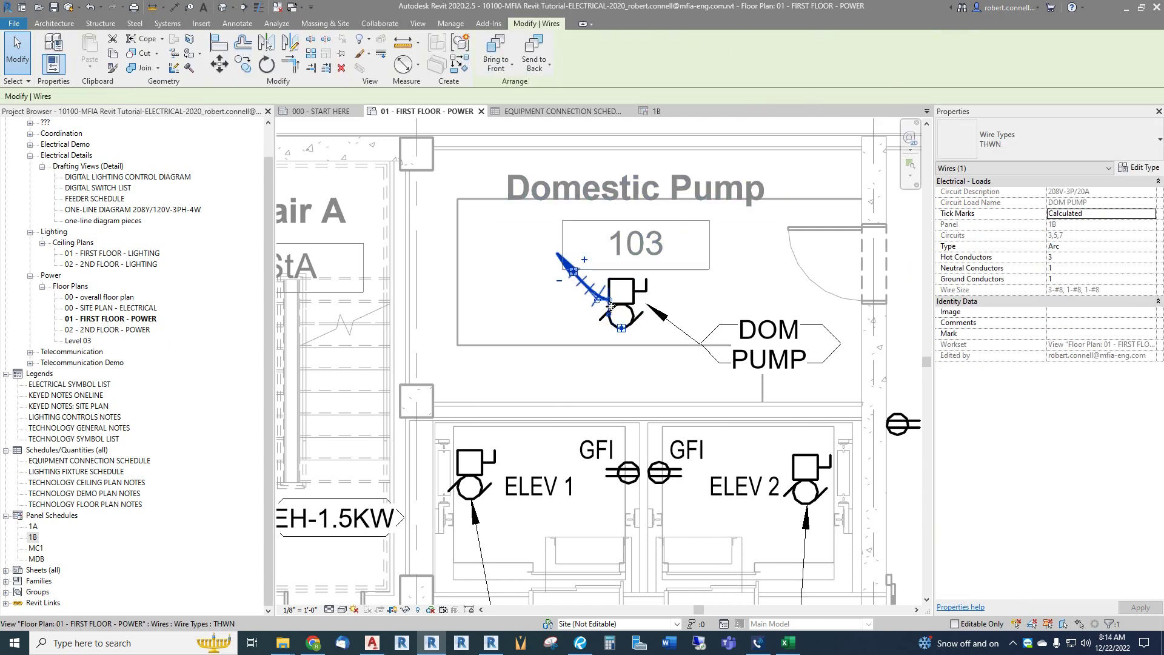
{"action": "scroll", "coordinate": [611, 306], "scroll_direction": "up", "scroll_amount": 3}
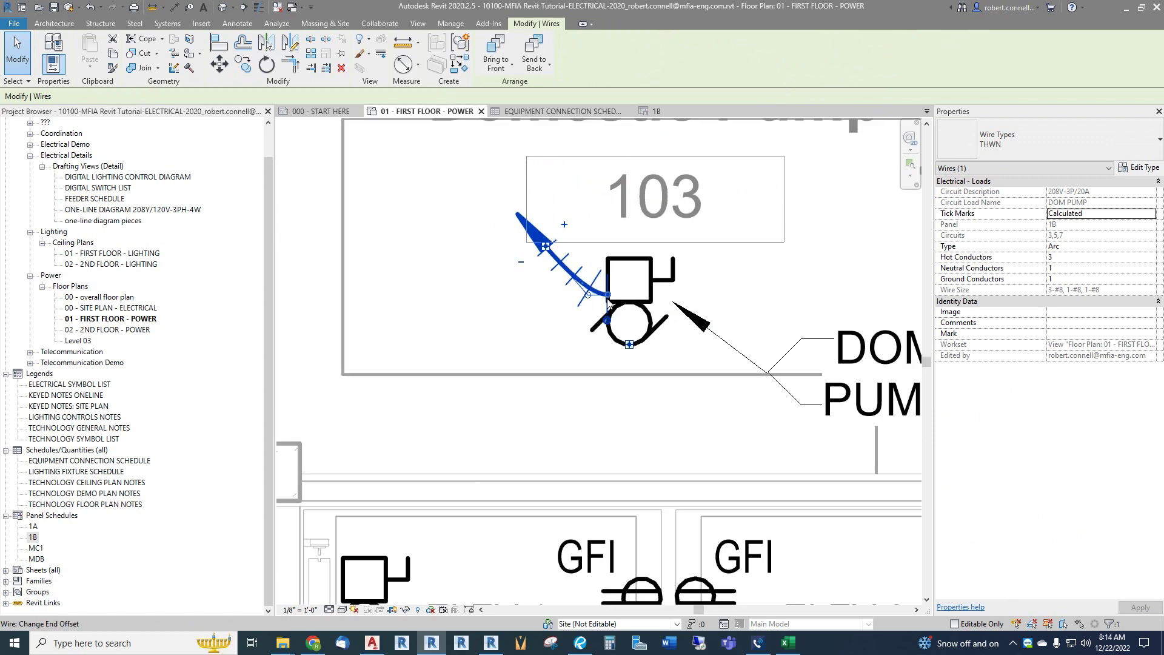
{"action": "scroll", "coordinate": [608, 298], "scroll_direction": "down", "scroll_amount": 2}
{"action": "left_click_drag", "start_coordinate": [561, 265], "coordinate": [492, 246]}
{"action": "left_click_drag", "start_coordinate": [591, 295], "coordinate": [595, 305]}
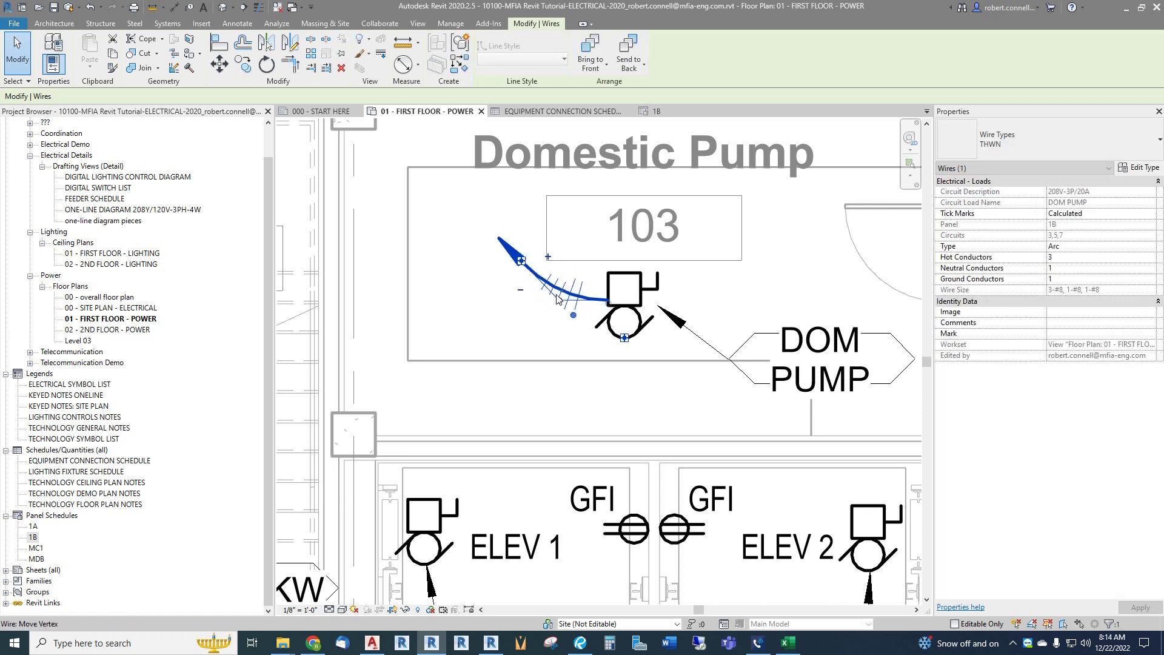
{"action": "key", "text": "Escape"}
Tag the domestic pump's homerun wire by category without a leader, placing the circuit tag just above the arrowhead.
{"action": "scroll", "coordinate": [546, 363], "scroll_direction": "down", "scroll_amount": 2}
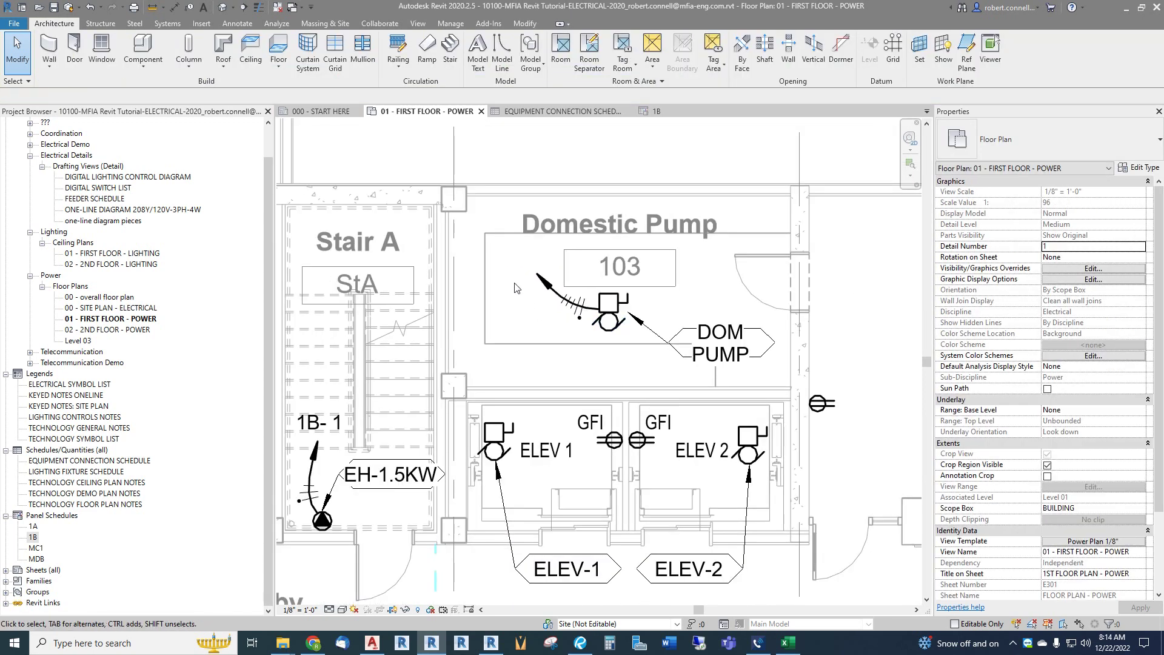
{"action": "scroll", "coordinate": [279, 121], "scroll_direction": "up", "scroll_amount": 1}
{"action": "left_click", "coordinate": [190, 8]}
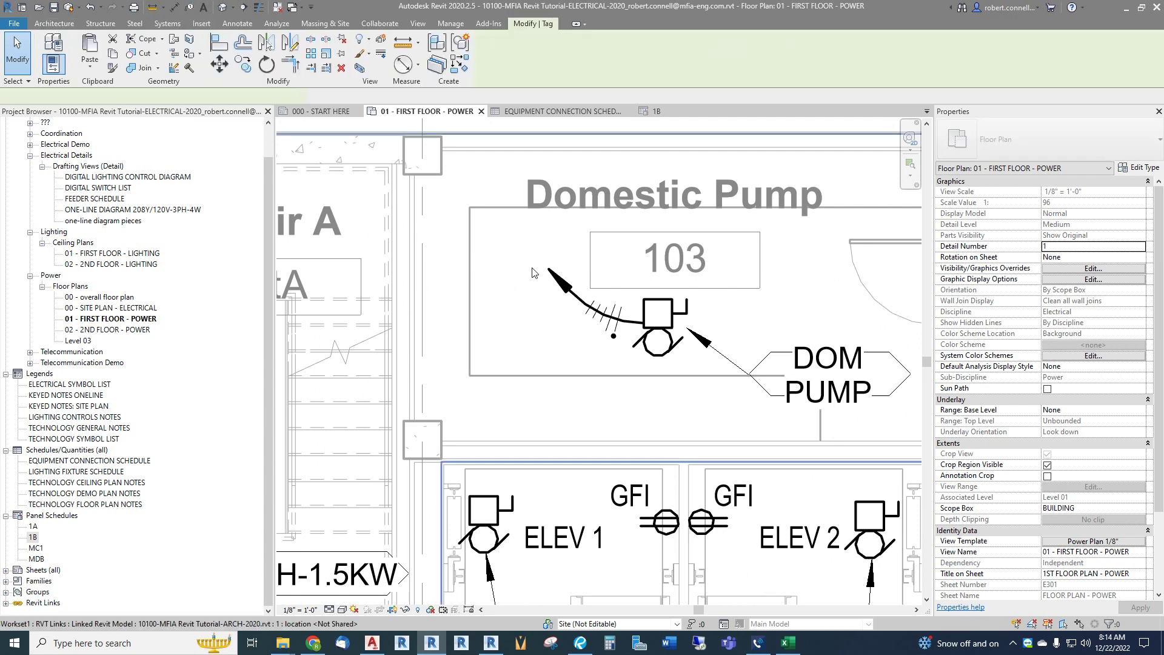
{"action": "left_click", "coordinate": [549, 274]}
{"action": "mouse_move", "coordinate": [512, 285]}
{"action": "left_mouse_down"}
{"action": "mouse_move", "coordinate": [535, 278]}
{"action": "mouse_move", "coordinate": [527, 269]}
{"action": "left_mouse_up"}
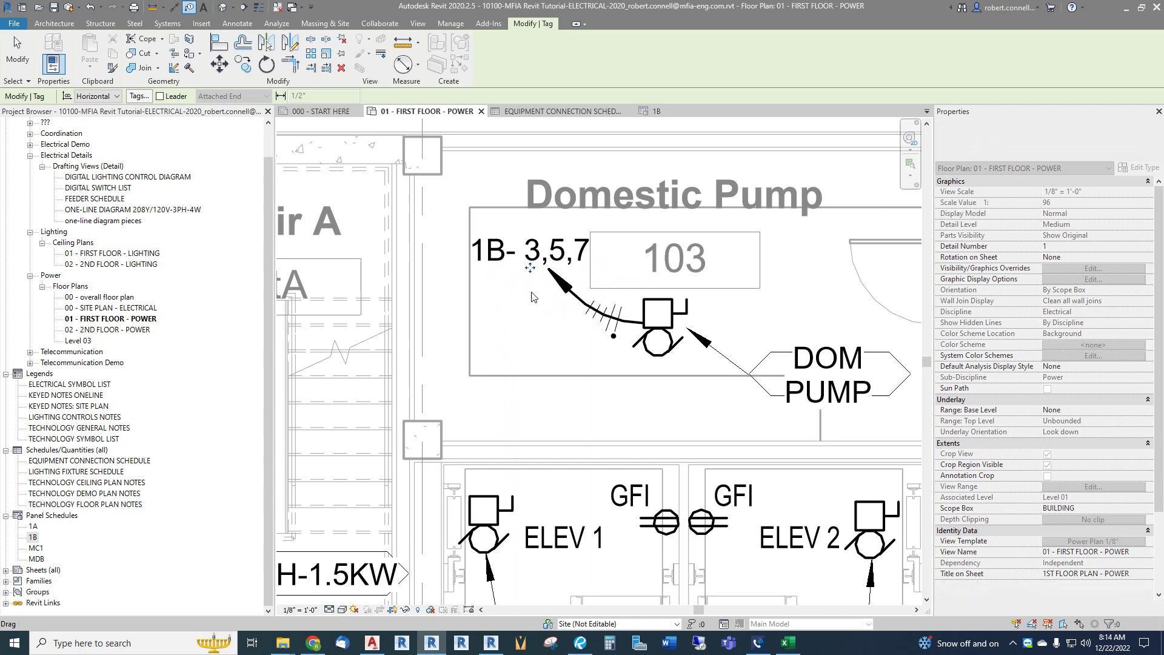
{"action": "key", "text": "Escape"}
{"action": "scroll", "coordinate": [521, 228], "scroll_direction": "down", "scroll_amount": 3}
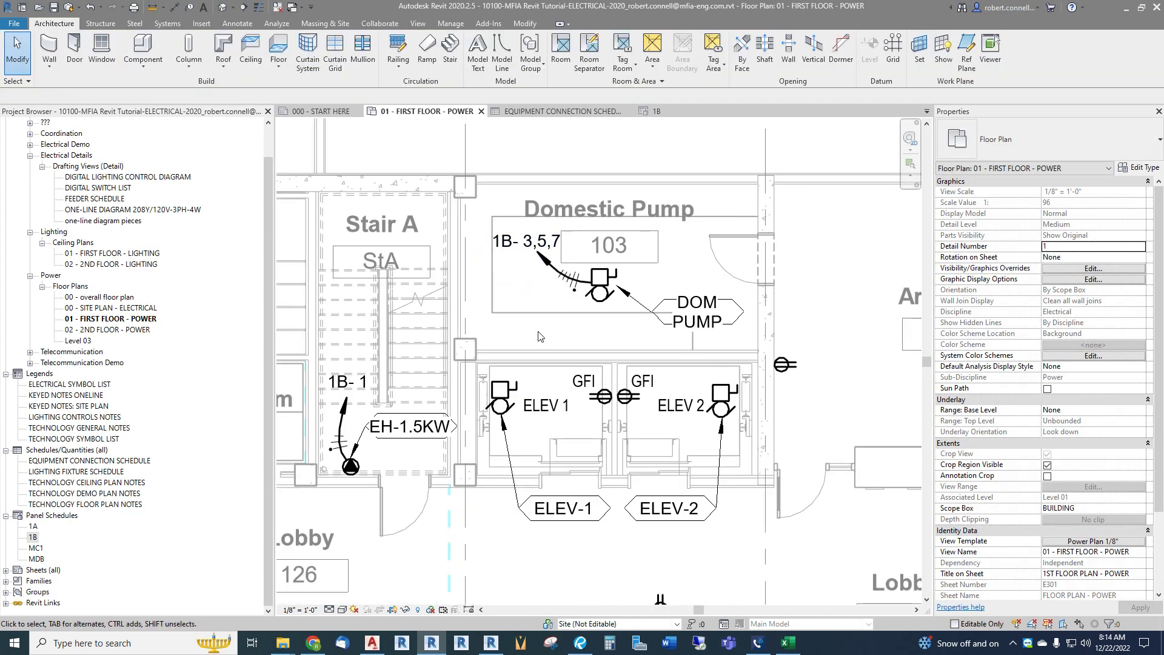
Check the equipment connection schedule for the domestic pump and set its motor connection type's Type Comments to Equip.
{"action": "left_click", "coordinate": [551, 112]}
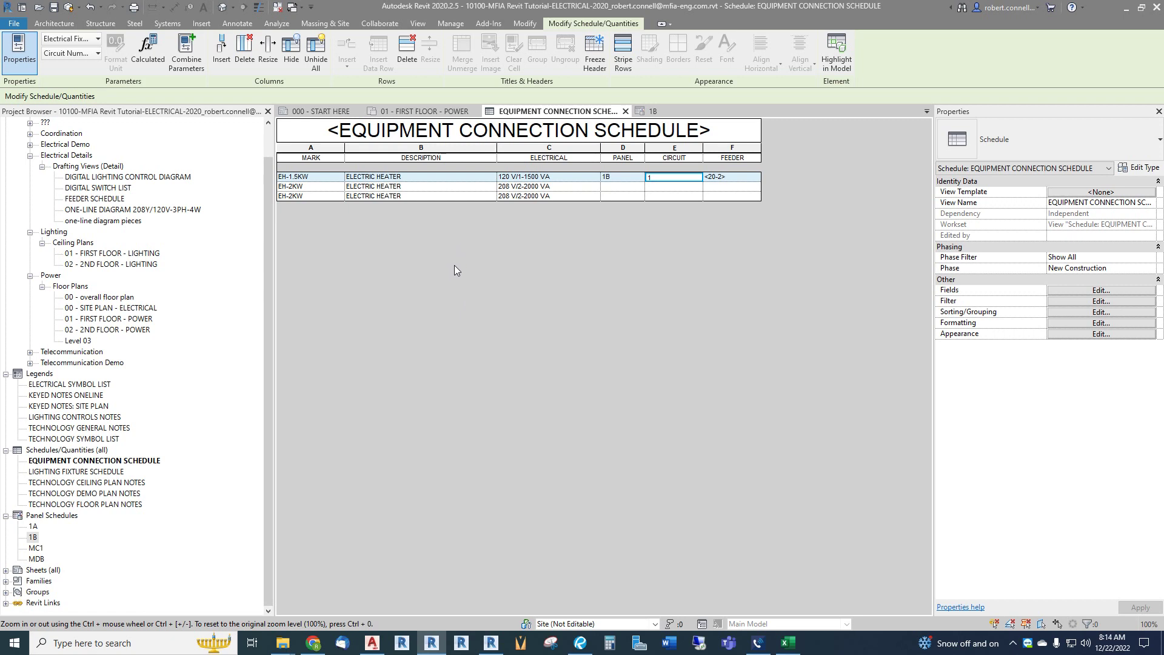
{"action": "left_click", "coordinate": [434, 112]}
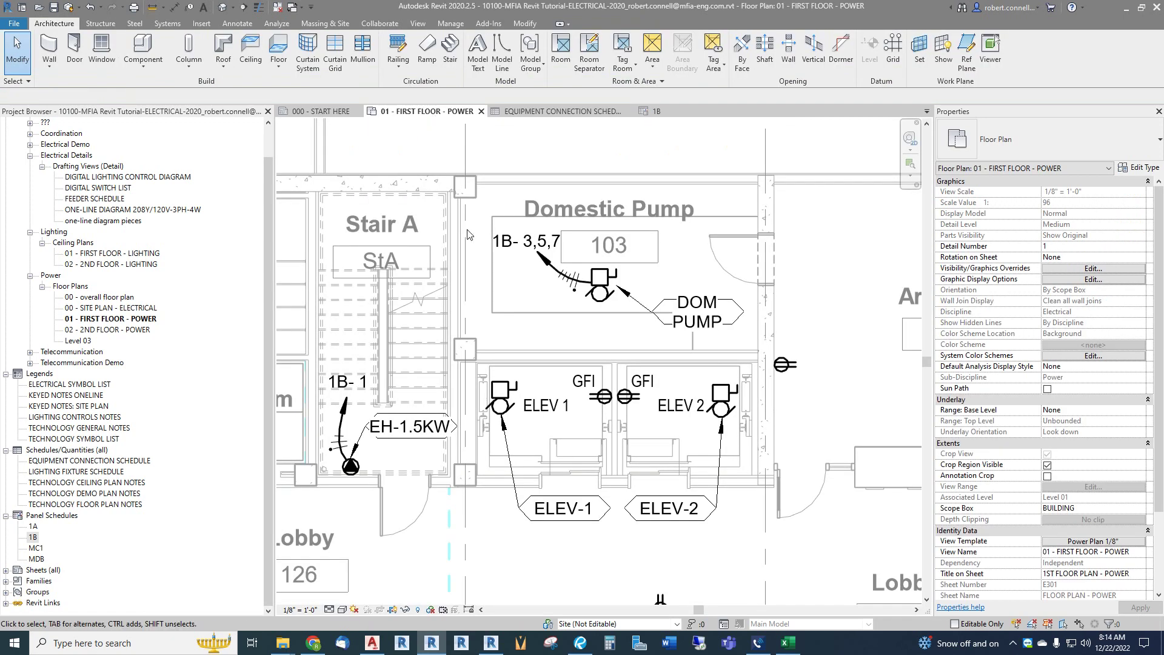
{"action": "left_click", "coordinate": [602, 295]}
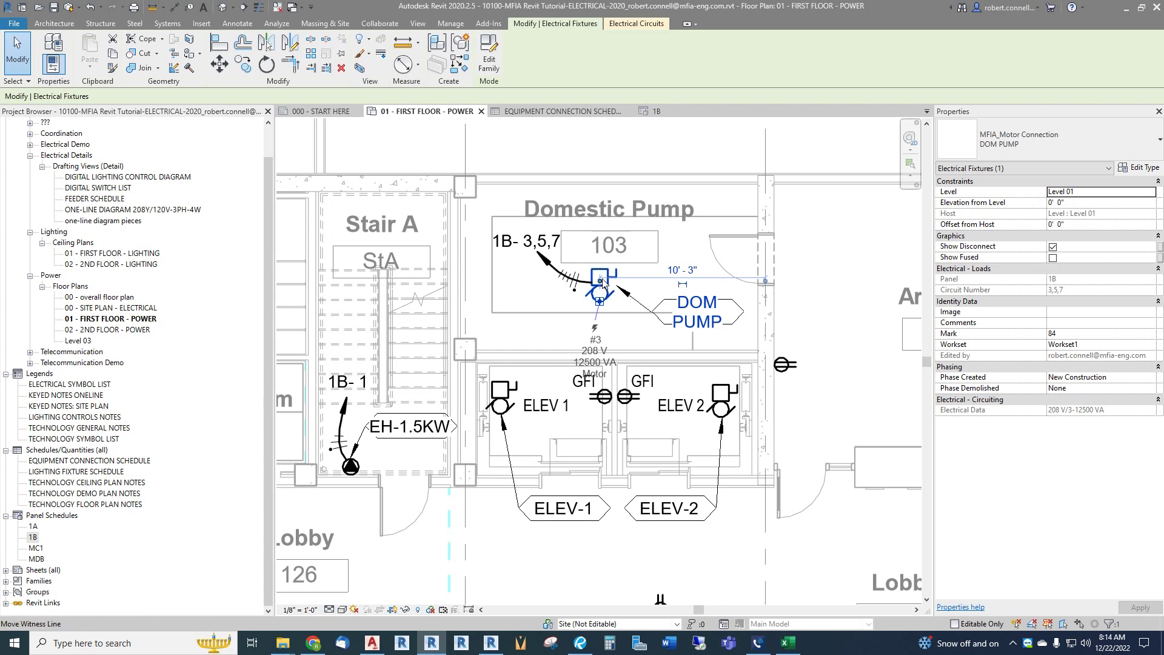
{"action": "left_click", "coordinate": [1138, 168]}
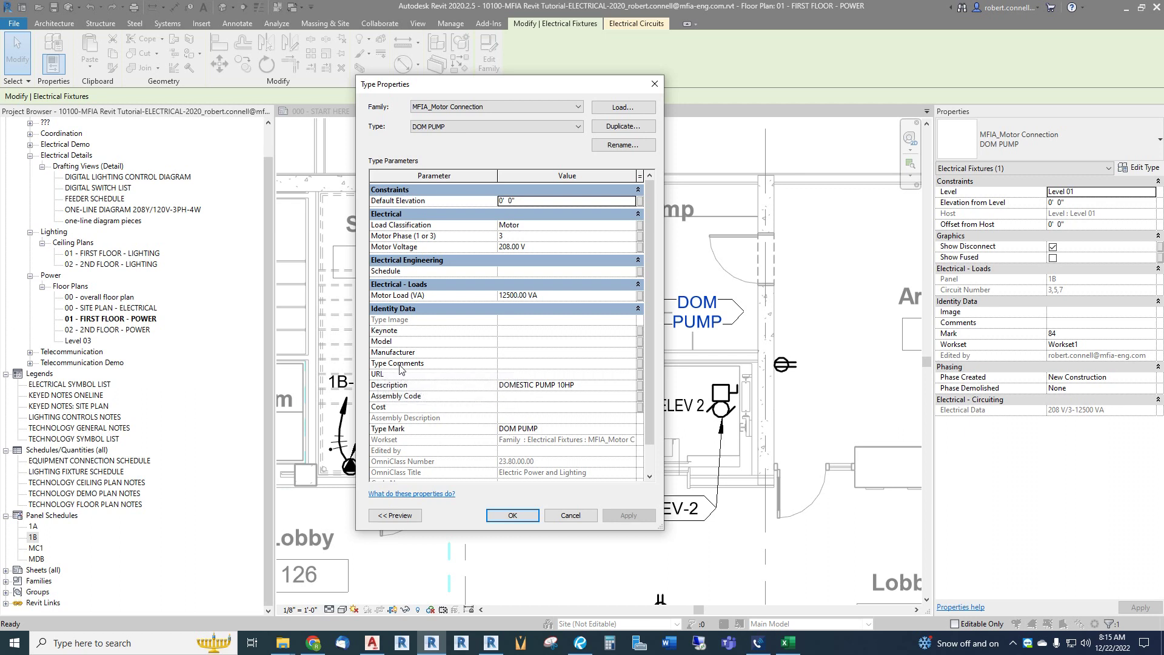
{"action": "left_click", "coordinate": [631, 363]}
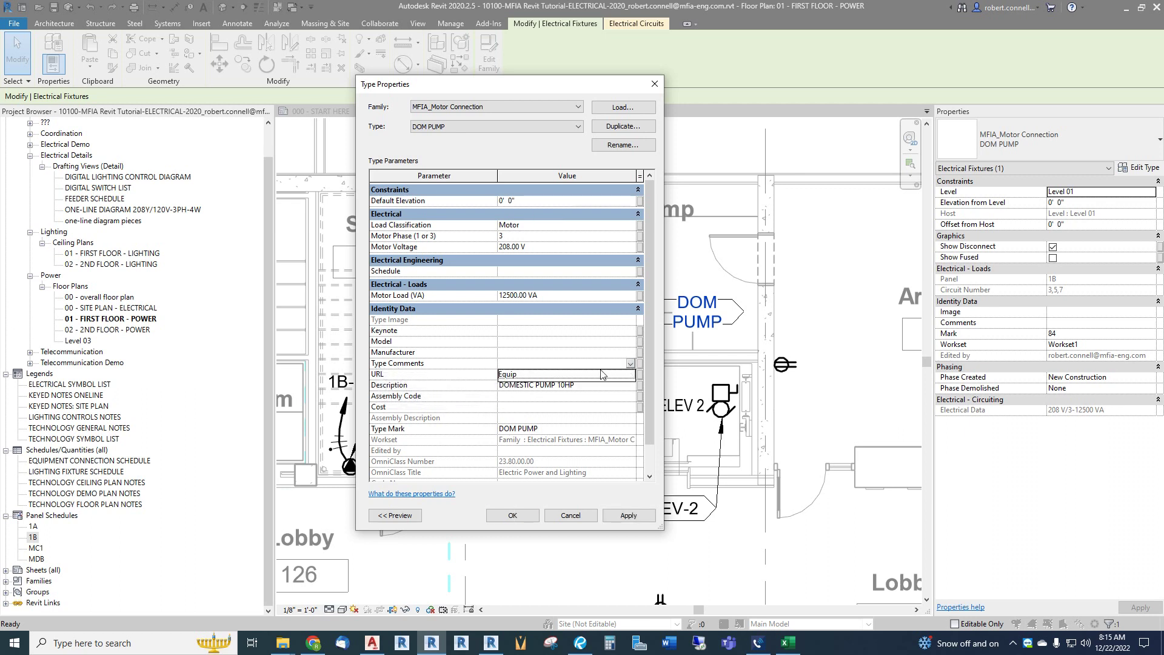
{"action": "left_click", "coordinate": [516, 375]}
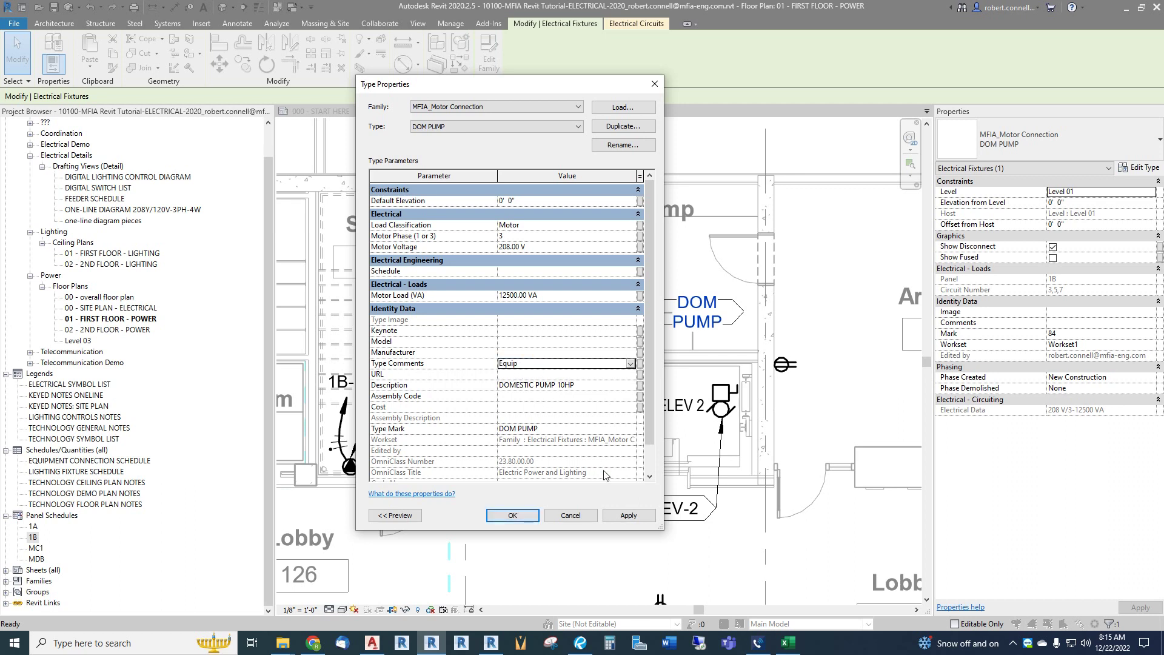
{"action": "left_click", "coordinate": [622, 516]}
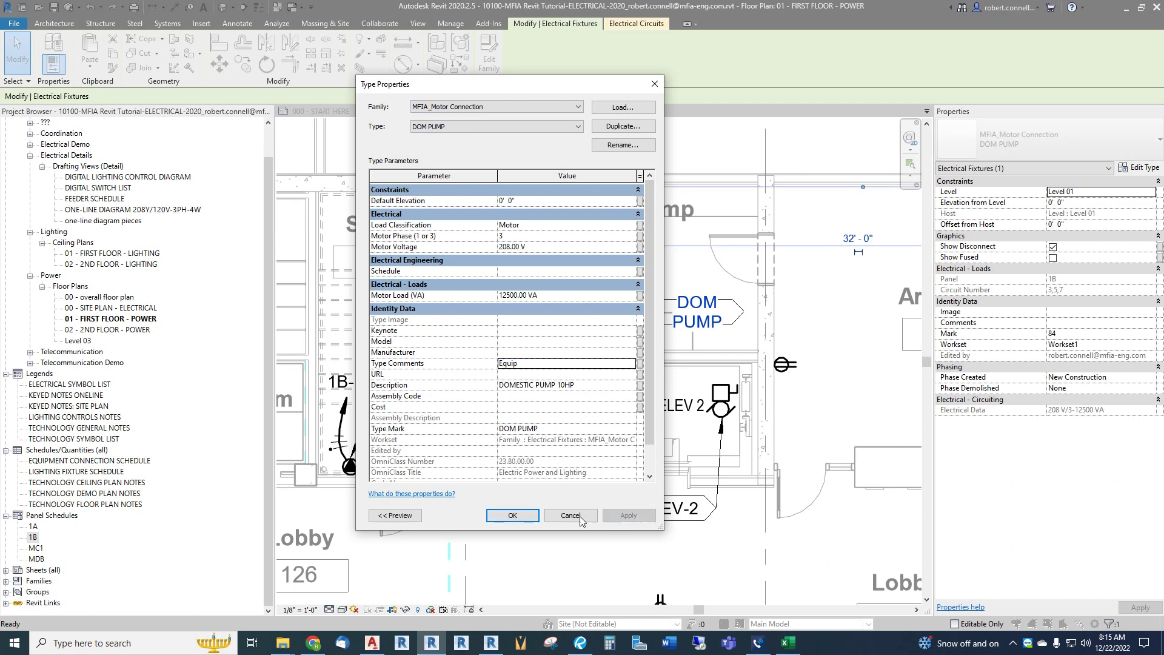
{"action": "left_click", "coordinate": [513, 515]}
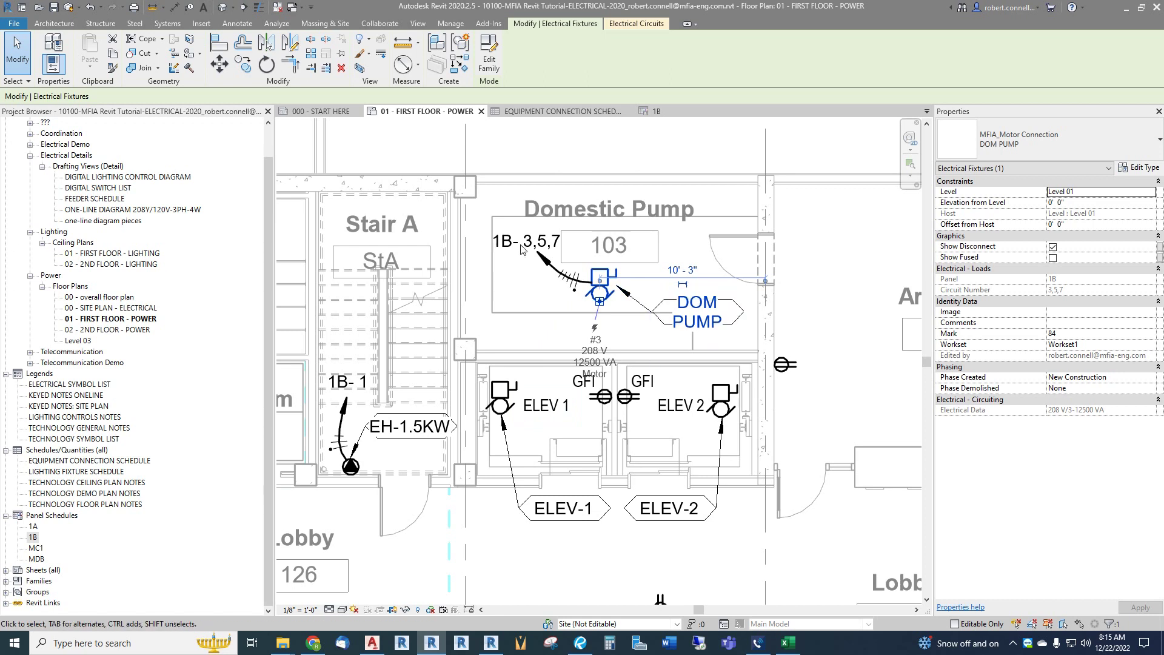
{"action": "key", "text": "Escape"}
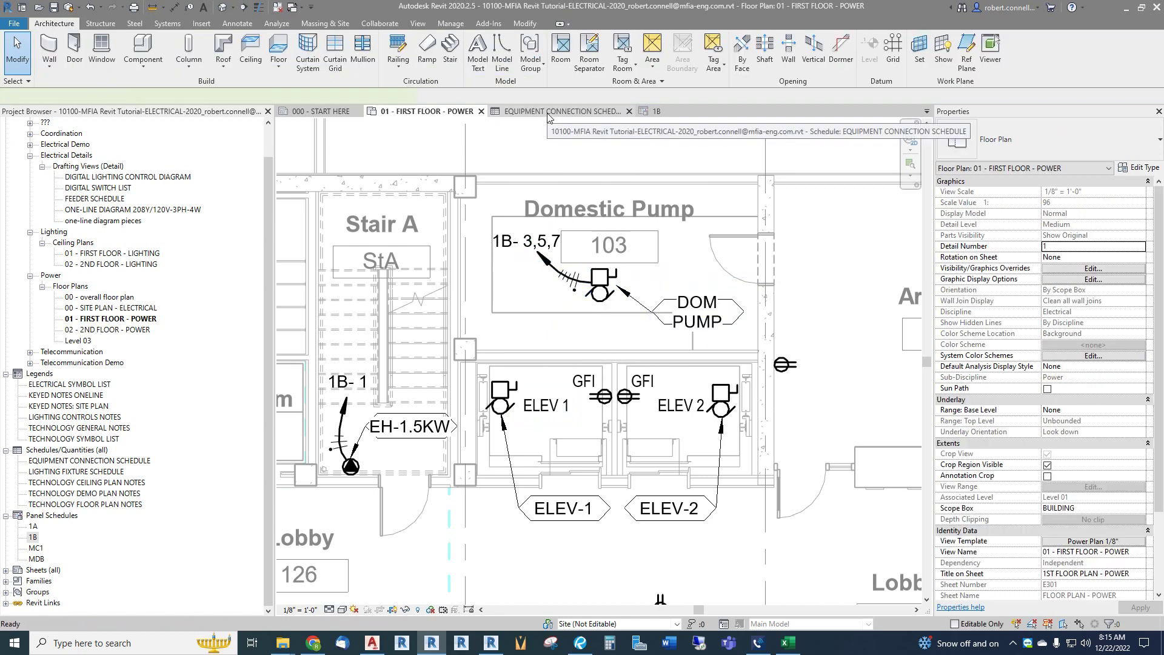
Move the DOM PUMP circuit to slots 2,4,6 in panel 1B's schedule and check its numbering in the equipment schedule and floor plan.
{"action": "left_click", "coordinate": [547, 112]}
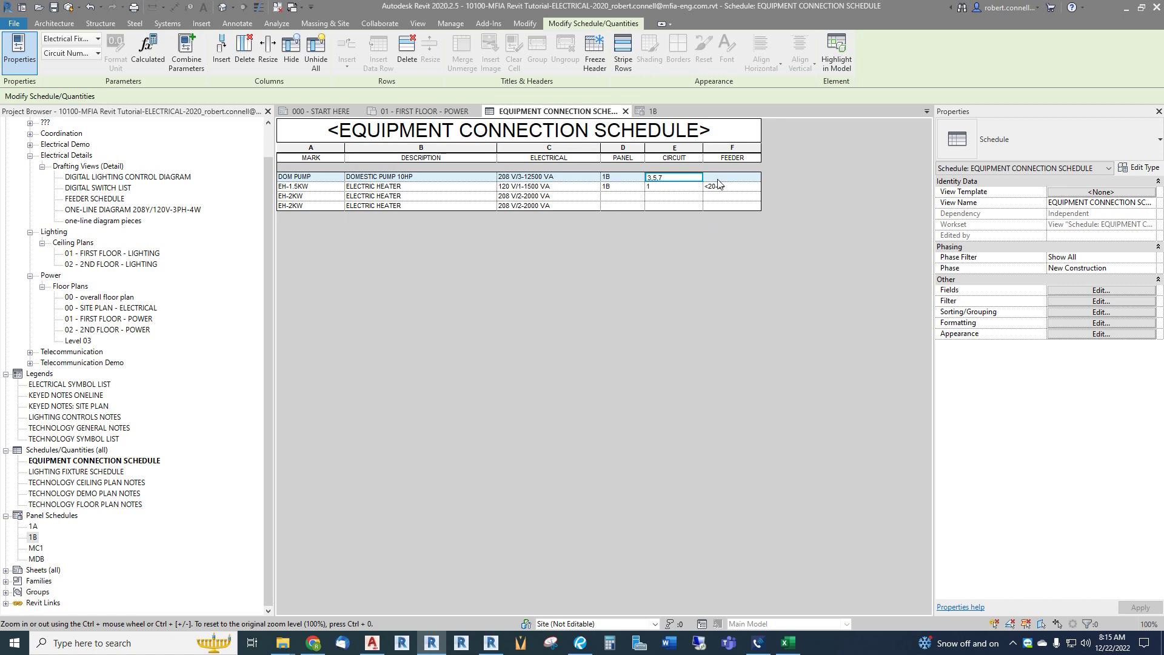
{"action": "left_click", "coordinate": [657, 112]}
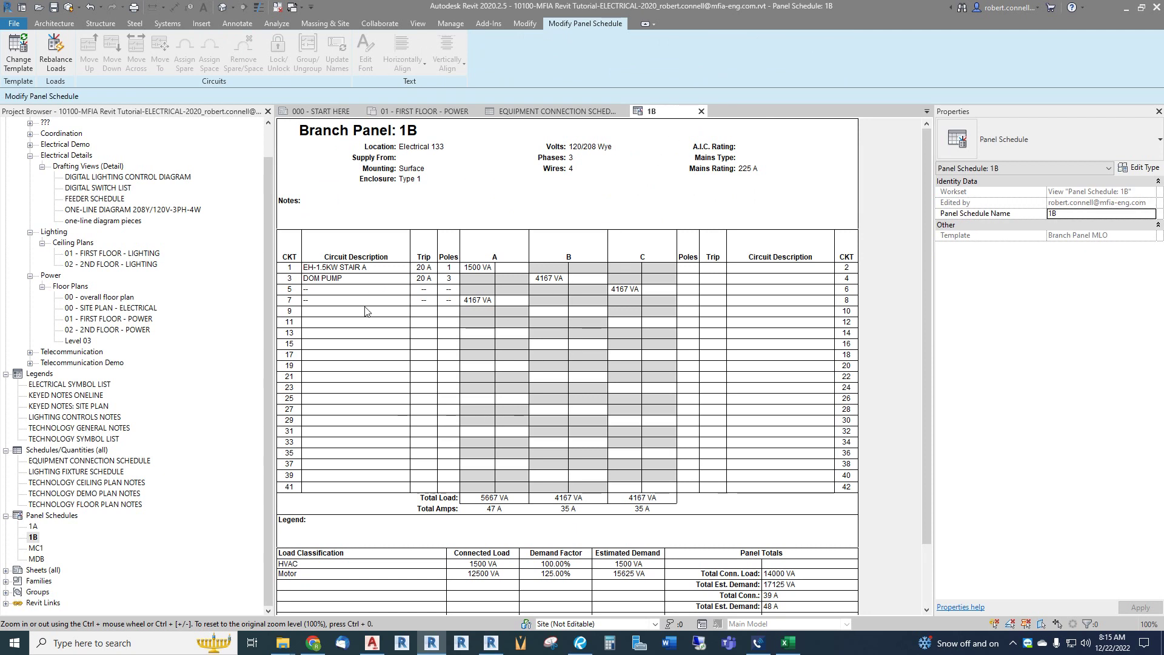
{"action": "left_click", "coordinate": [371, 279]}
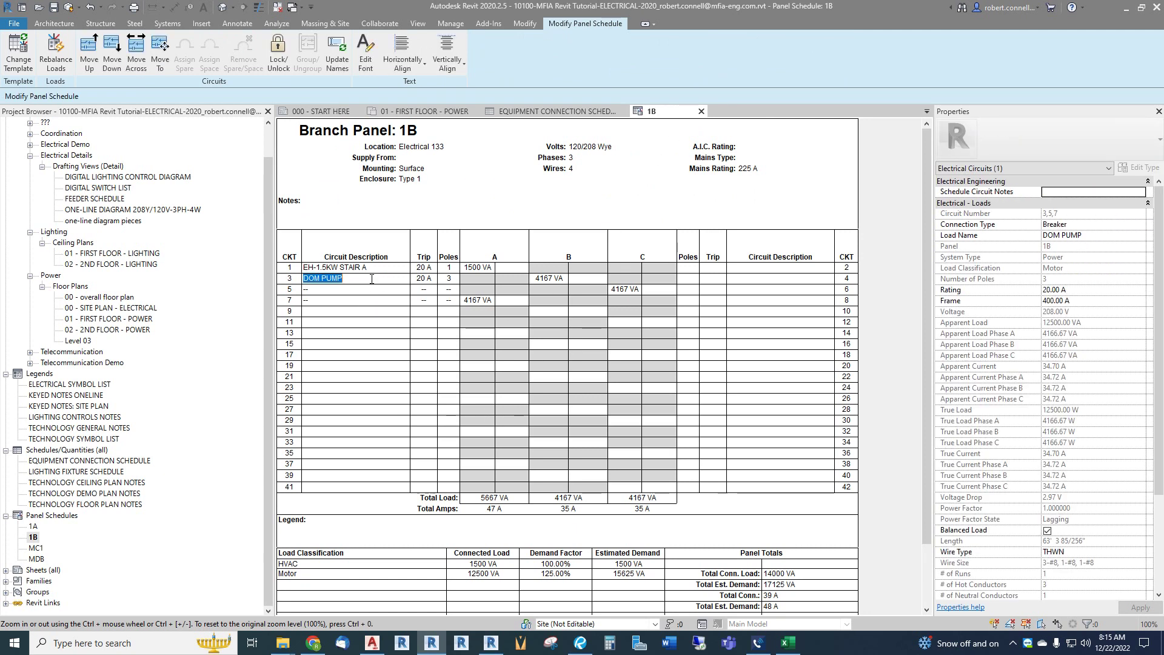
{"action": "left_click", "coordinate": [160, 52]}
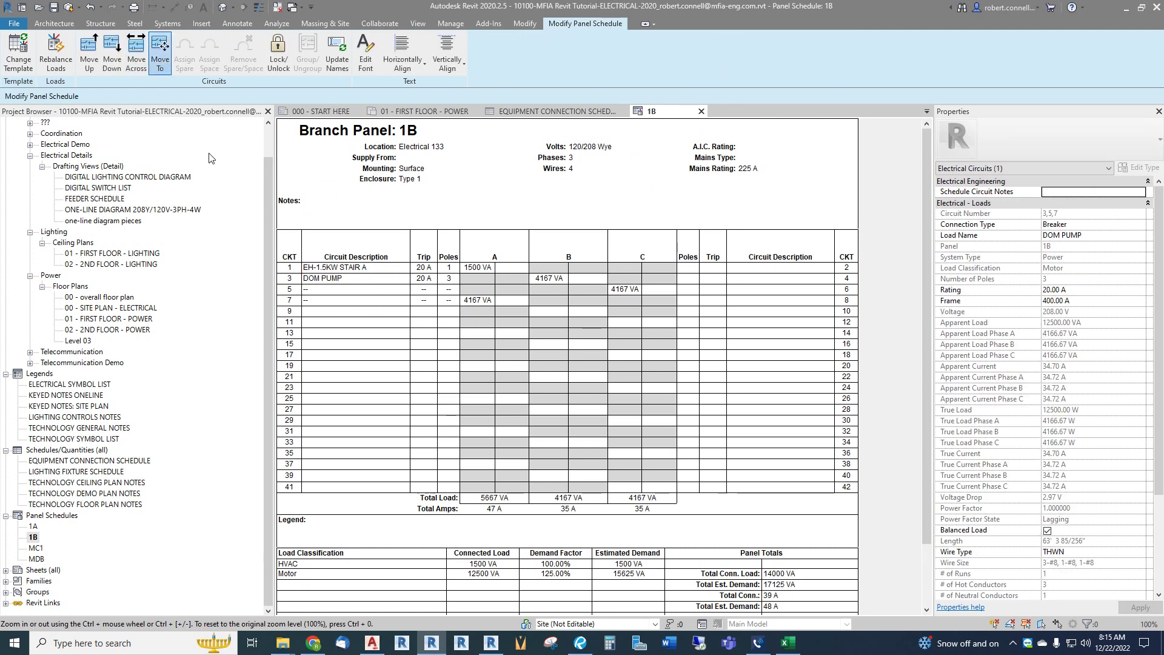
{"action": "left_click", "coordinate": [748, 268]}
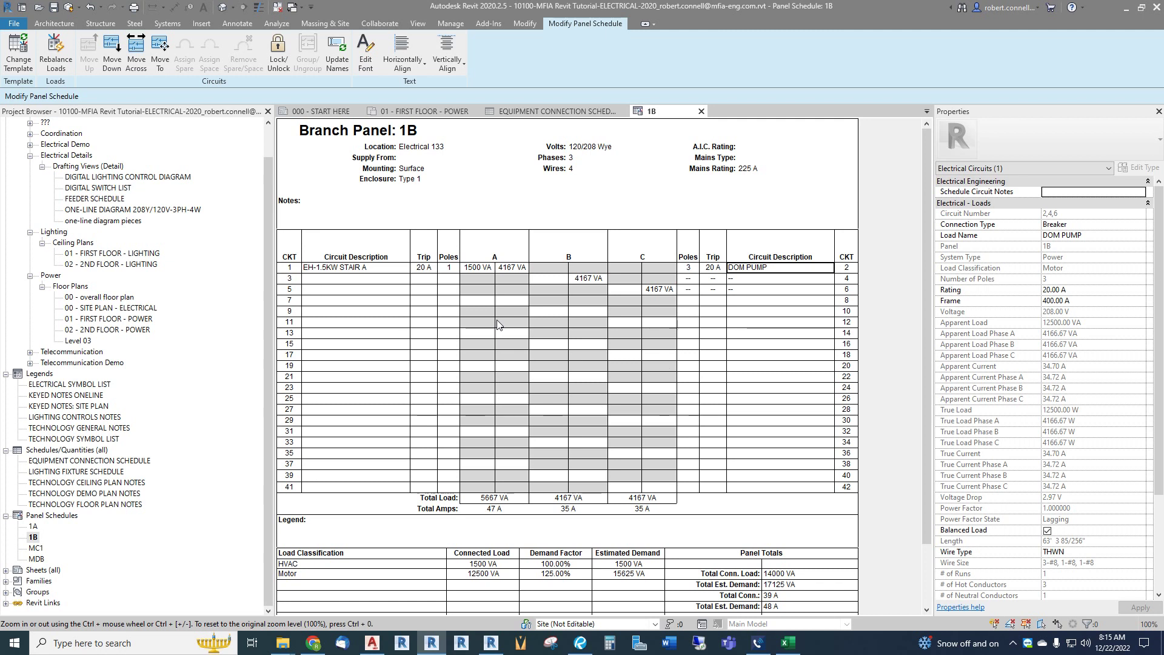
{"action": "left_click", "coordinate": [552, 111]}
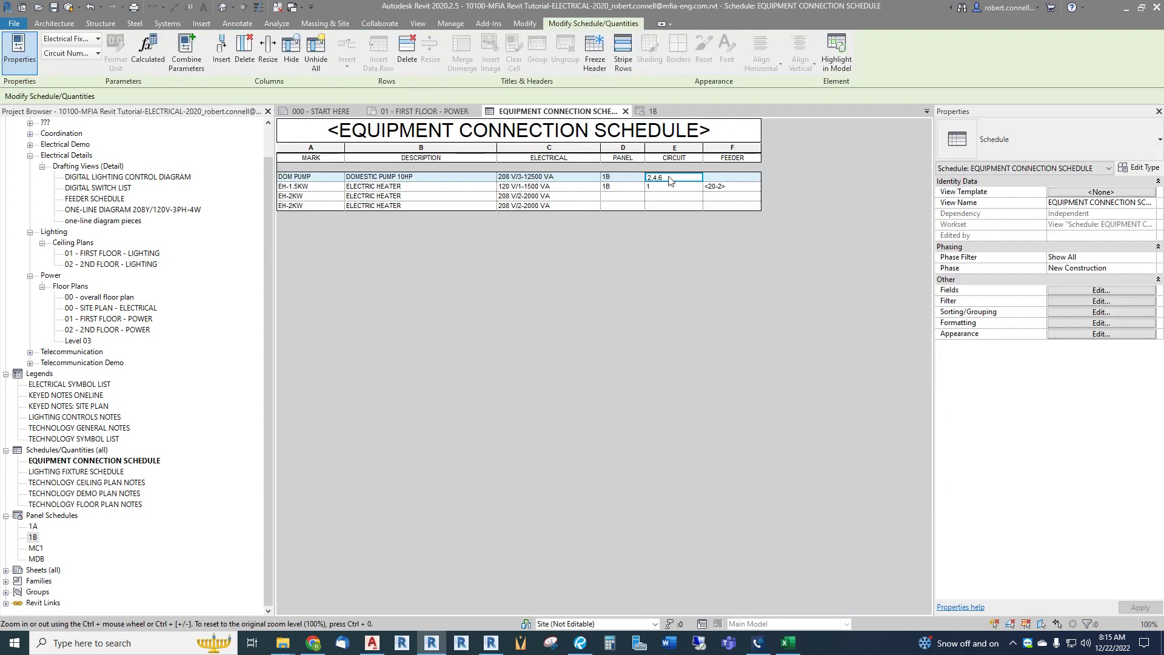
{"action": "left_click", "coordinate": [425, 111]}
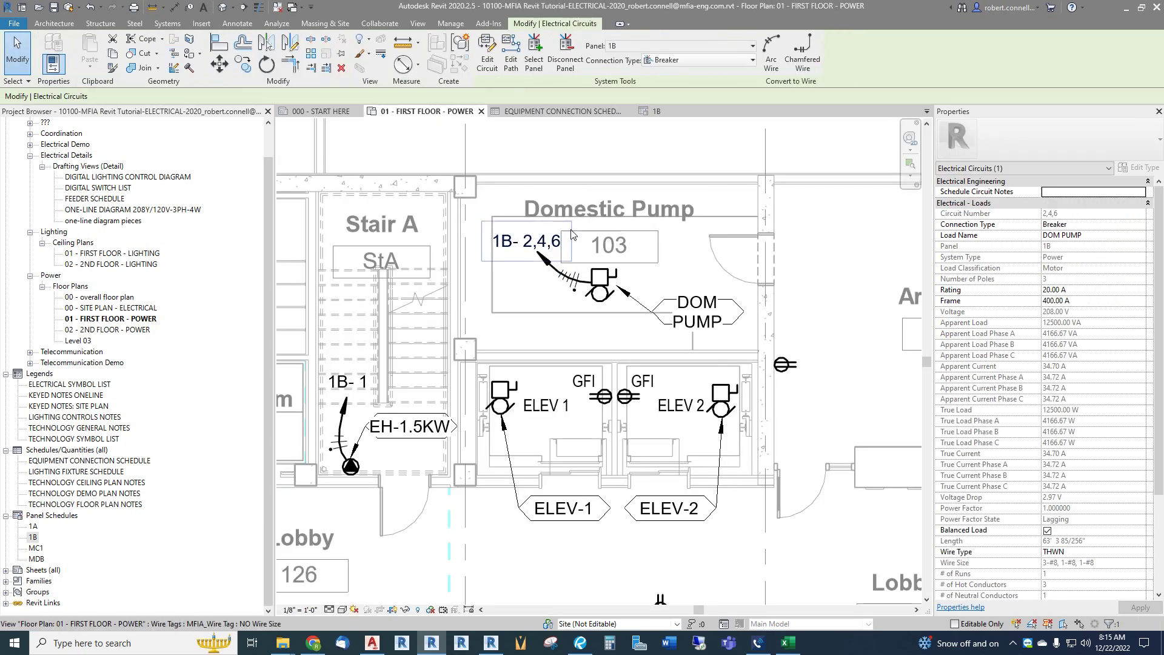
Examine the elevator motor connections and the server room's IT RACK receptacle on the first-floor power plan.
{"action": "scroll", "coordinate": [585, 213], "scroll_direction": "down", "scroll_amount": 2}
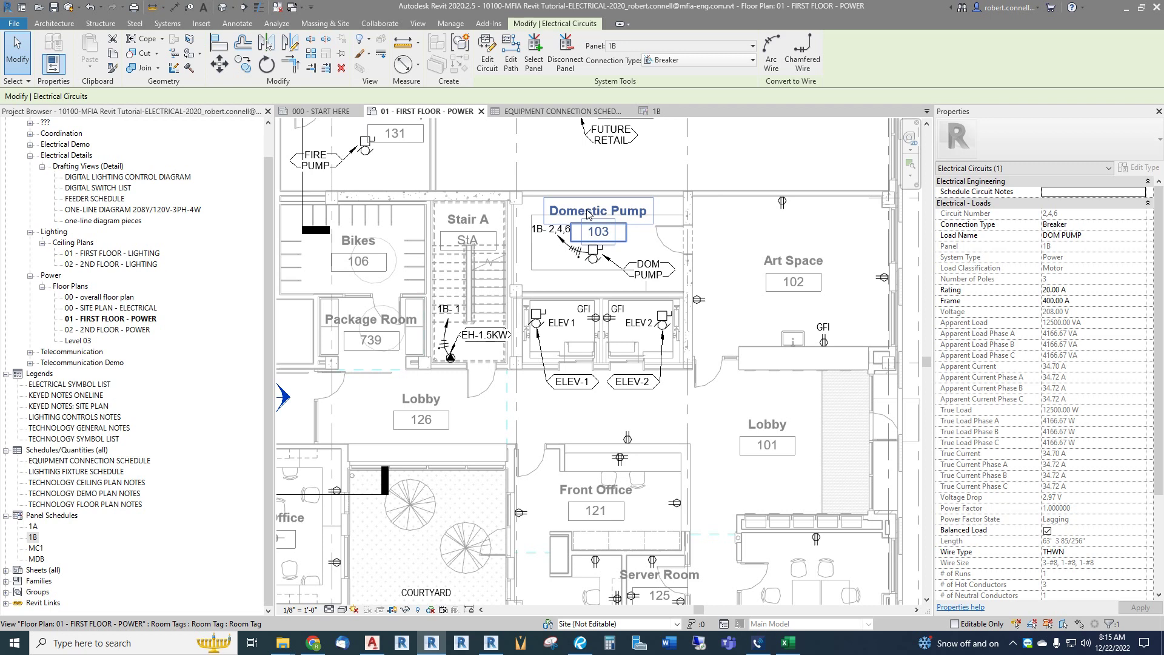
{"action": "scroll", "coordinate": [570, 363], "scroll_direction": "up", "scroll_amount": 2}
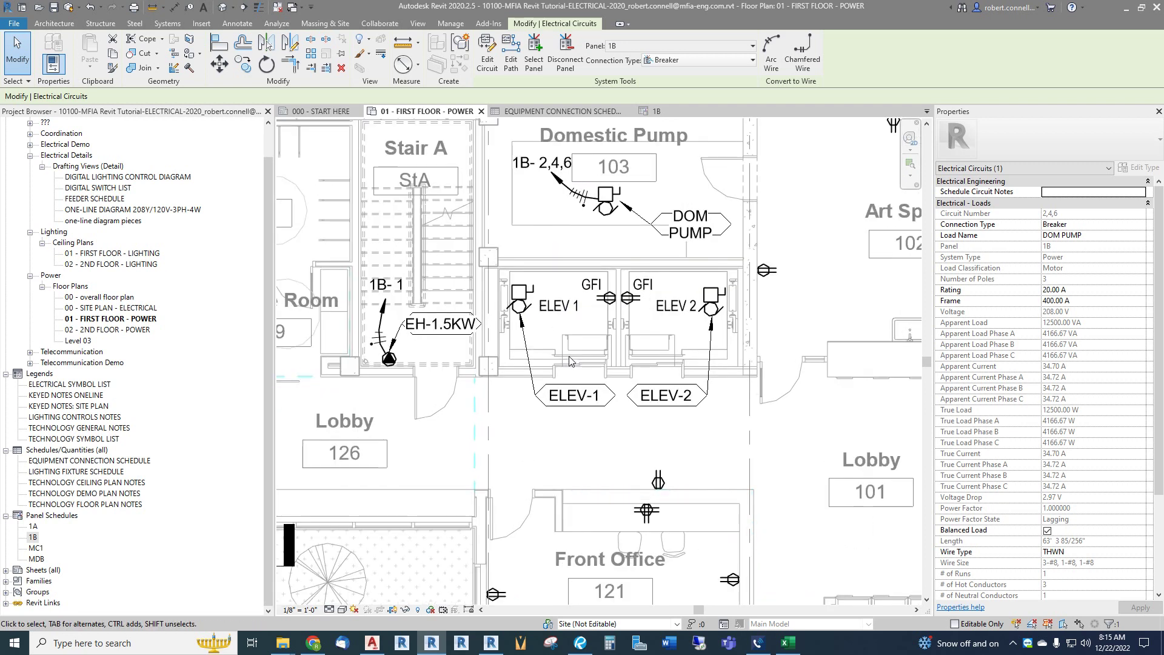
{"action": "scroll", "coordinate": [570, 363], "scroll_direction": "down", "scroll_amount": 1}
{"action": "scroll", "coordinate": [542, 361], "scroll_direction": "up", "scroll_amount": 2}
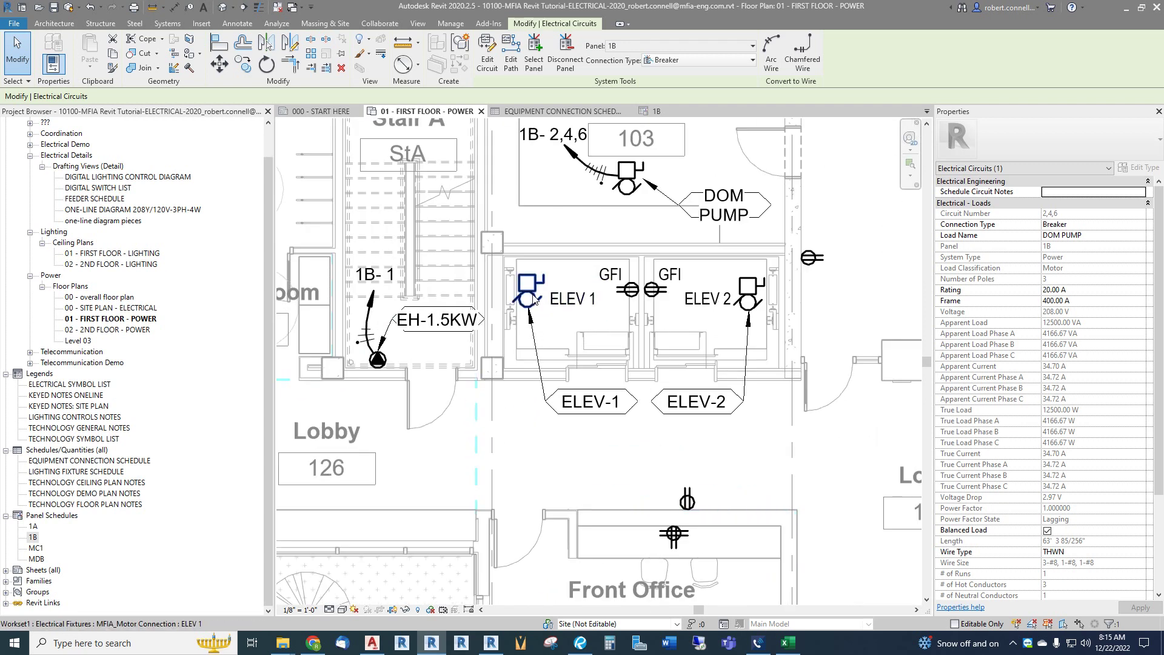
{"action": "scroll", "coordinate": [534, 301], "scroll_direction": "down", "scroll_amount": 2}
{"action": "scroll", "coordinate": [546, 306], "scroll_direction": "down", "scroll_amount": 2}
{"action": "scroll", "coordinate": [554, 311], "scroll_direction": "up", "scroll_amount": 1}
{"action": "scroll", "coordinate": [553, 310], "scroll_direction": "down", "scroll_amount": 3}
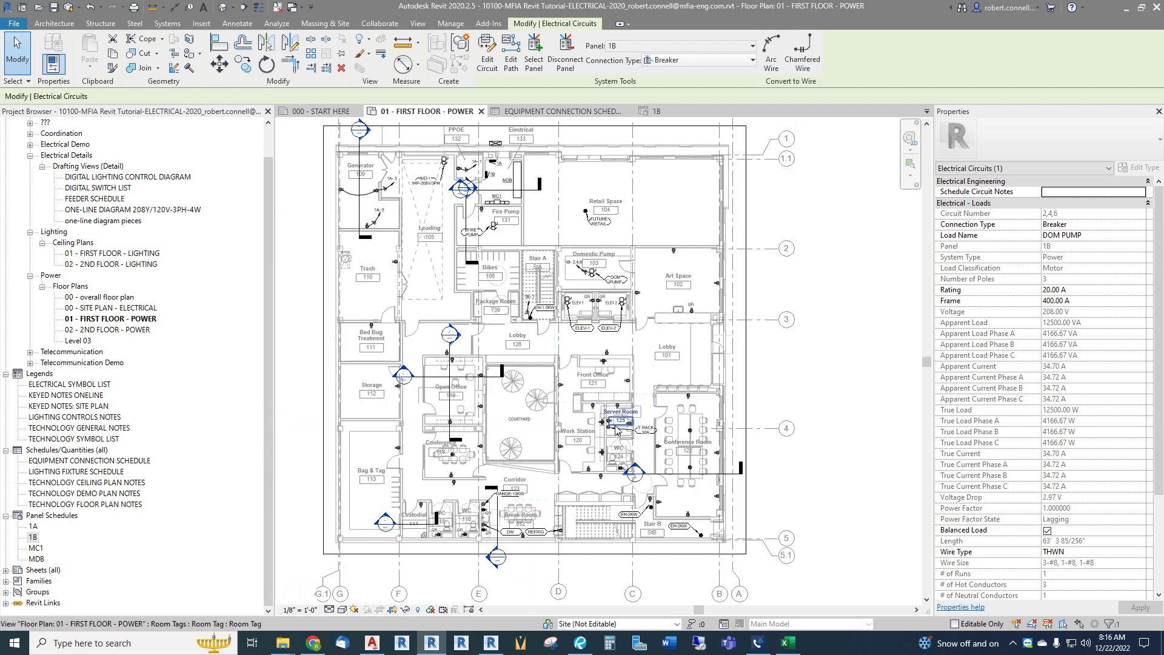
{"action": "scroll", "coordinate": [617, 435], "scroll_direction": "up", "scroll_amount": 4}
{"action": "scroll", "coordinate": [617, 435], "scroll_direction": "up", "scroll_amount": 2}
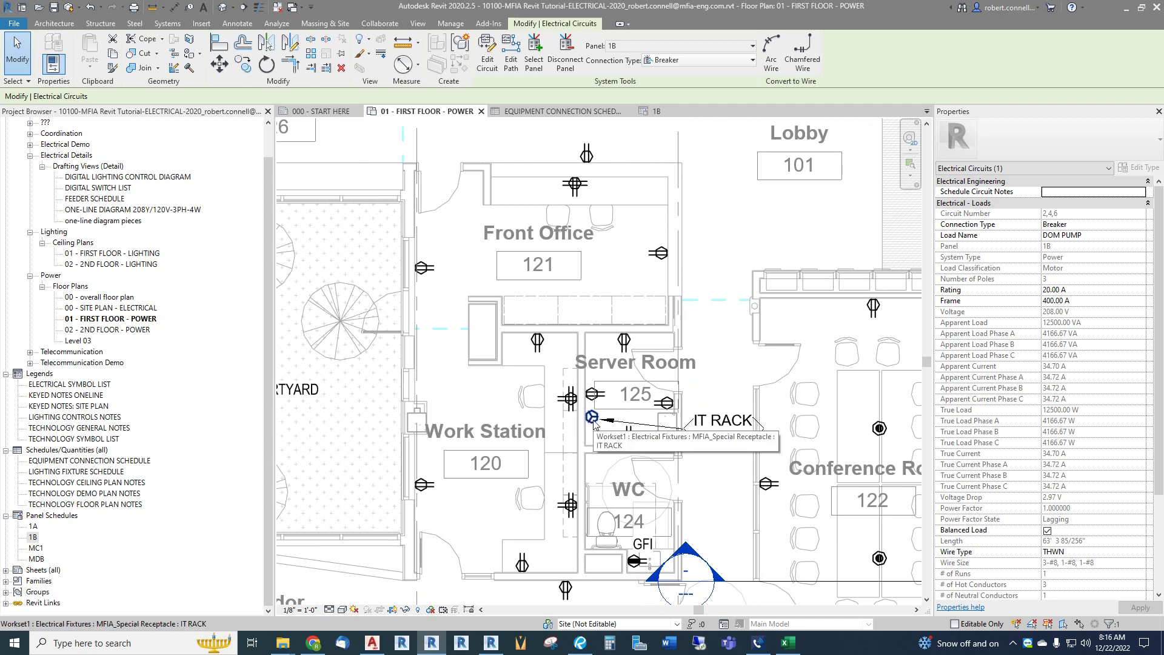
Examine the break room's range, dishwasher and refrigerator connections and the surrounding equipment on the first-floor power plan.
{"action": "scroll", "coordinate": [582, 418], "scroll_direction": "down", "scroll_amount": 5}
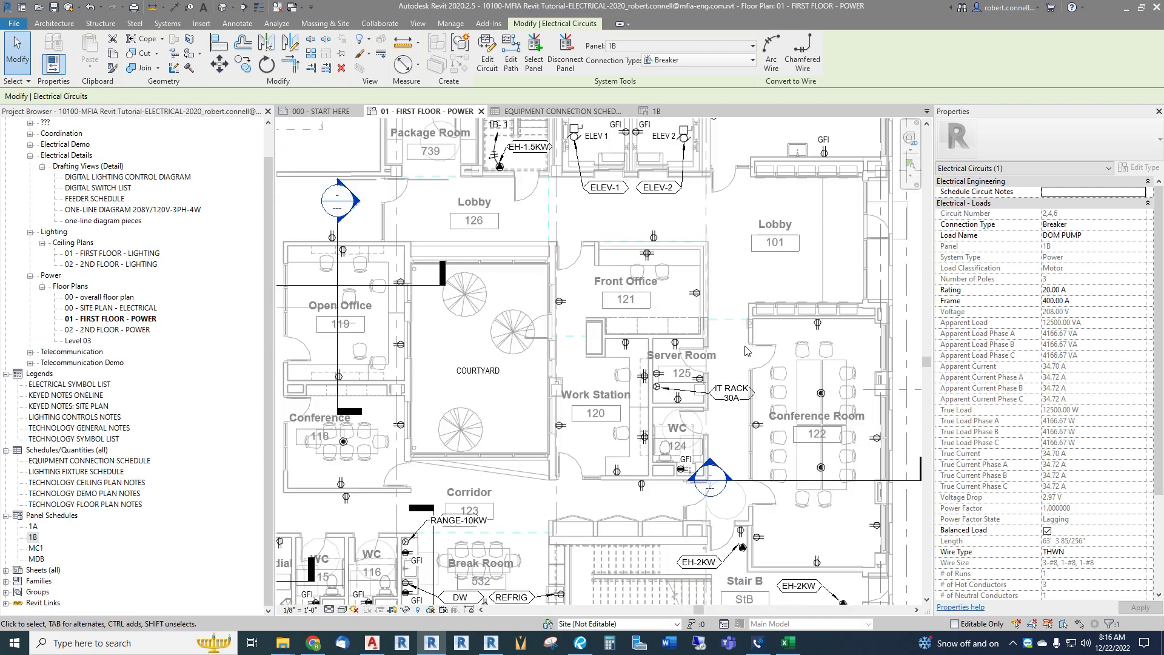
{"action": "scroll", "coordinate": [530, 509], "scroll_direction": "up", "scroll_amount": 3}
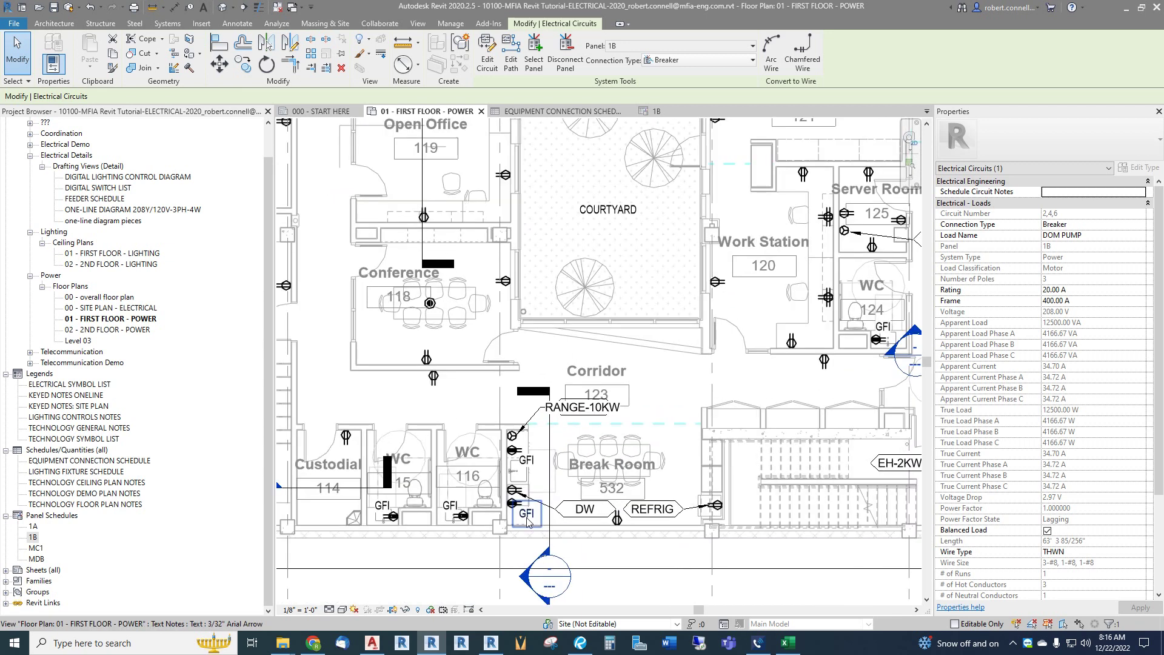
{"action": "scroll", "coordinate": [511, 451], "scroll_direction": "up", "scroll_amount": 2}
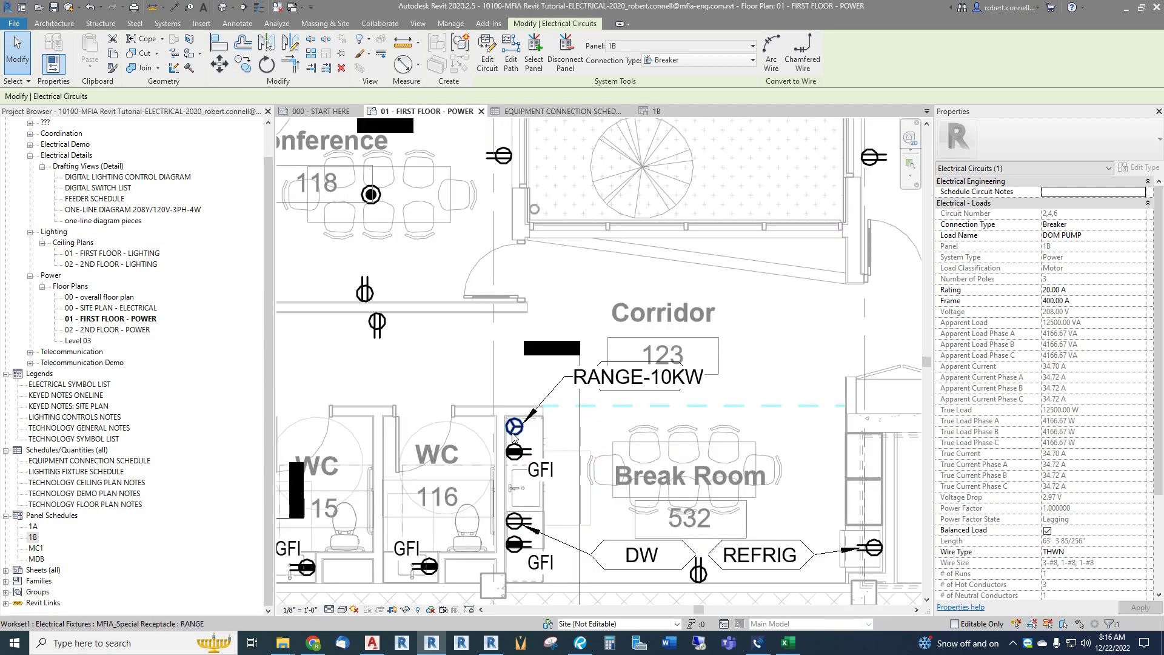
{"action": "scroll", "coordinate": [547, 490], "scroll_direction": "down", "scroll_amount": 4}
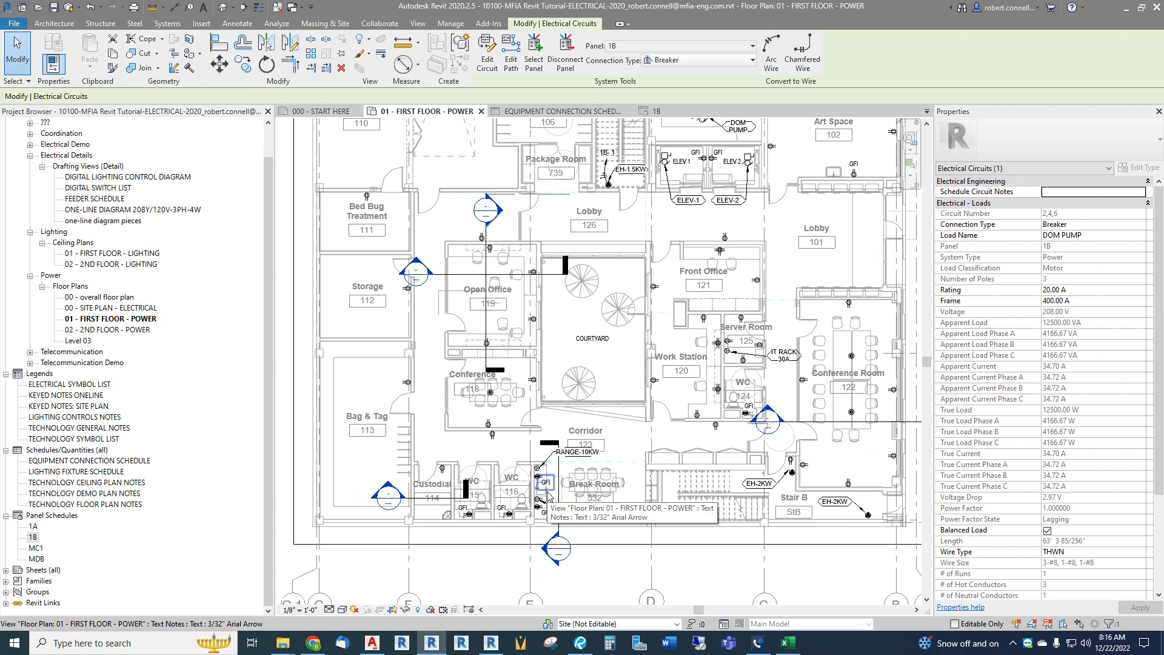
{"action": "scroll", "coordinate": [459, 455], "scroll_direction": "down", "scroll_amount": 3}
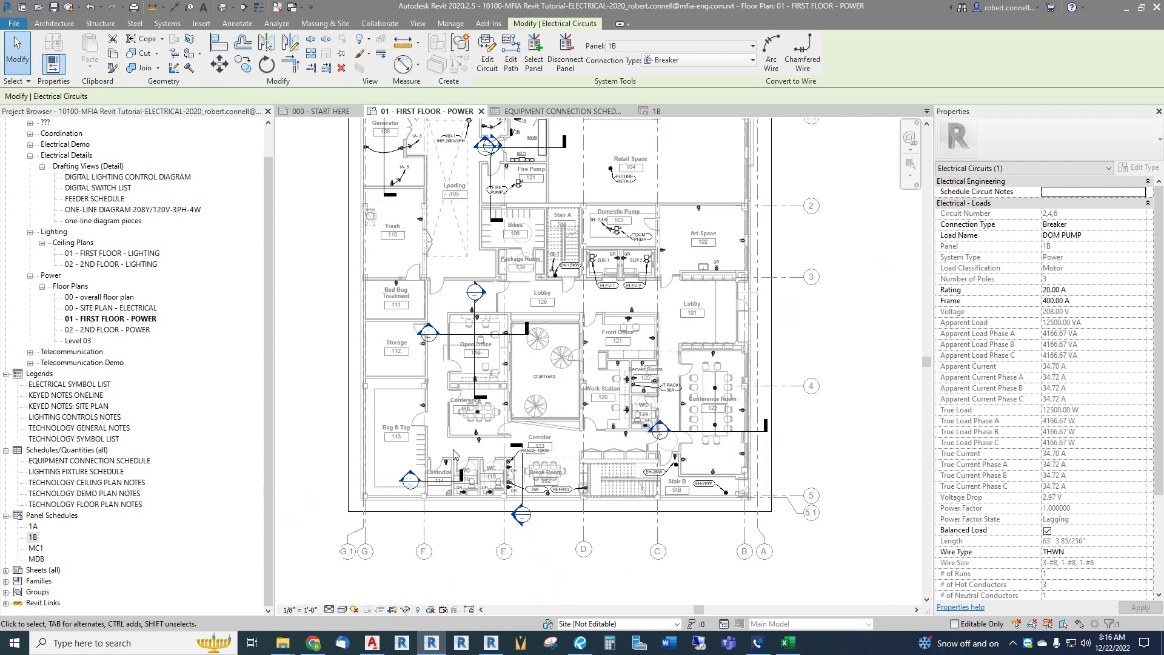
{"action": "scroll", "coordinate": [548, 244], "scroll_direction": "up", "scroll_amount": 2}
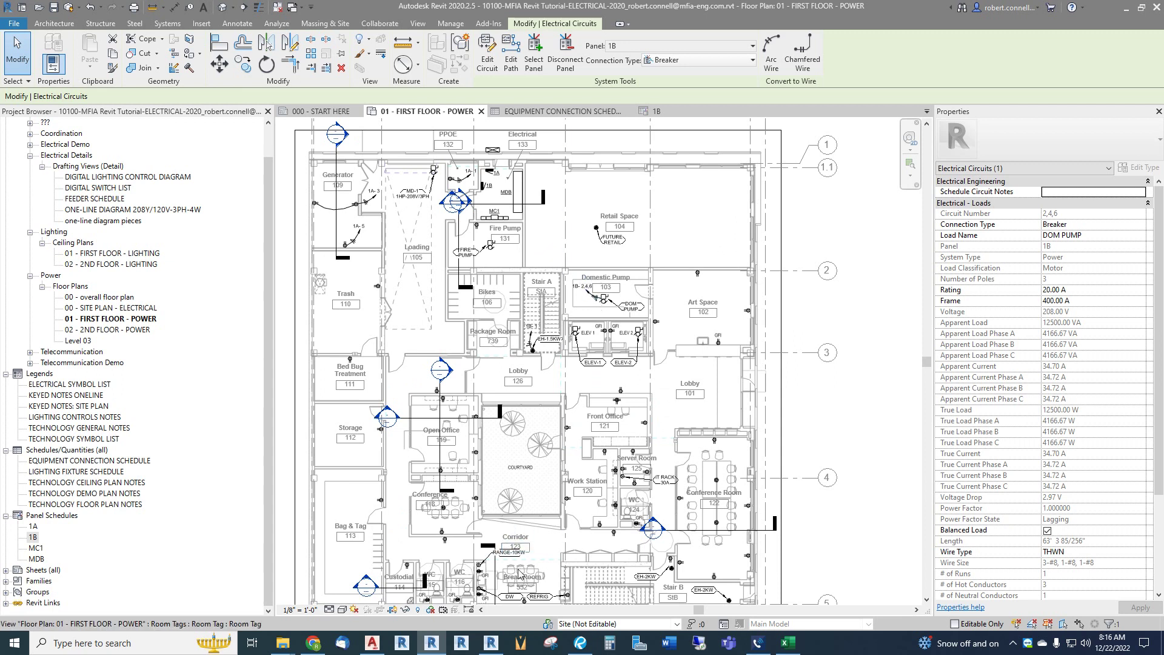
{"action": "scroll", "coordinate": [493, 586], "scroll_direction": "up", "scroll_amount": 2}
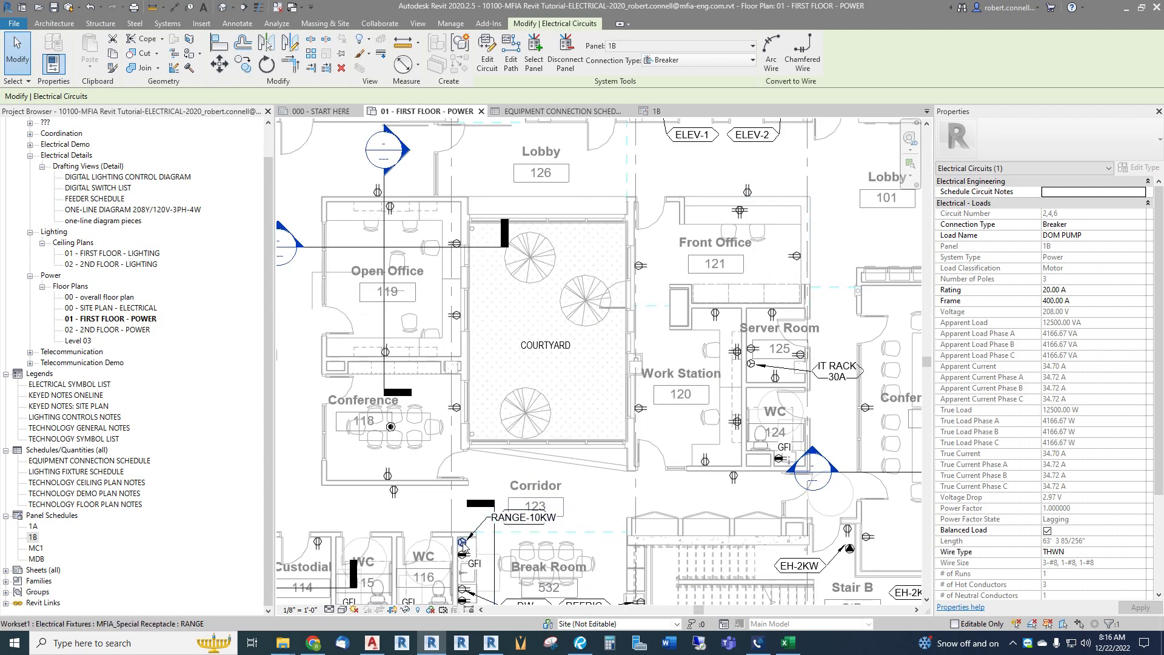
{"action": "scroll", "coordinate": [564, 430], "scroll_direction": "down", "scroll_amount": 2}
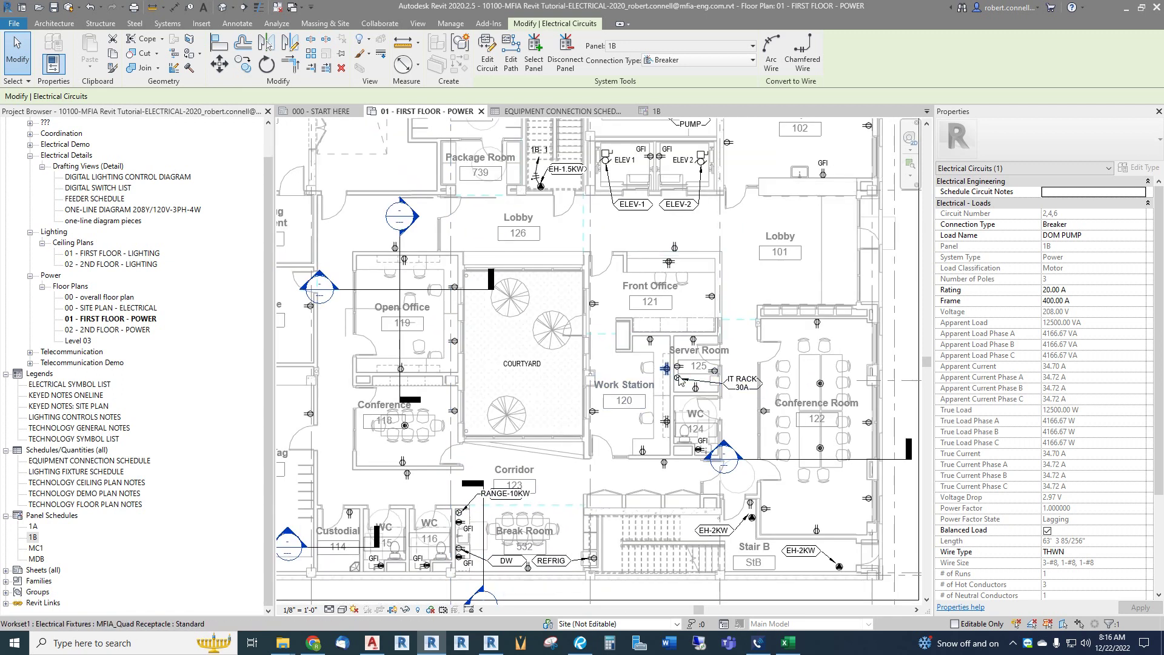
Review the overall first-floor power plan and the domestic pump's connection, homerun and circuit tag.
{"action": "scroll", "coordinate": [574, 446], "scroll_direction": "down", "scroll_amount": 1}
{"action": "scroll", "coordinate": [573, 447], "scroll_direction": "down", "scroll_amount": 3}
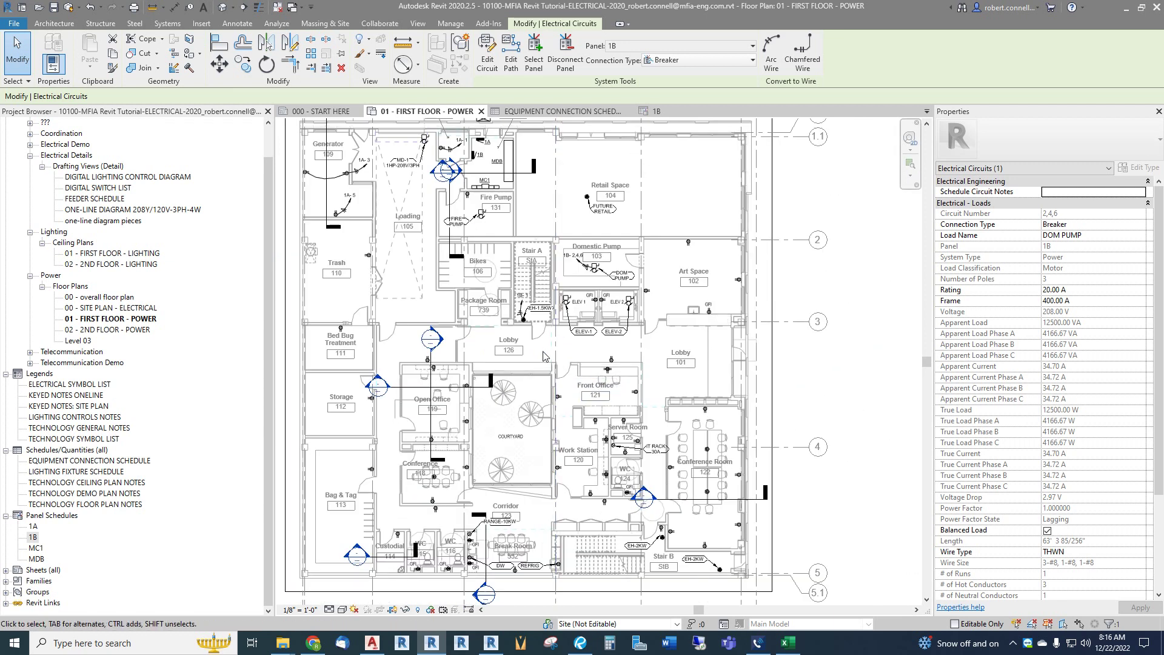
{"action": "scroll", "coordinate": [537, 348], "scroll_direction": "down", "scroll_amount": 2}
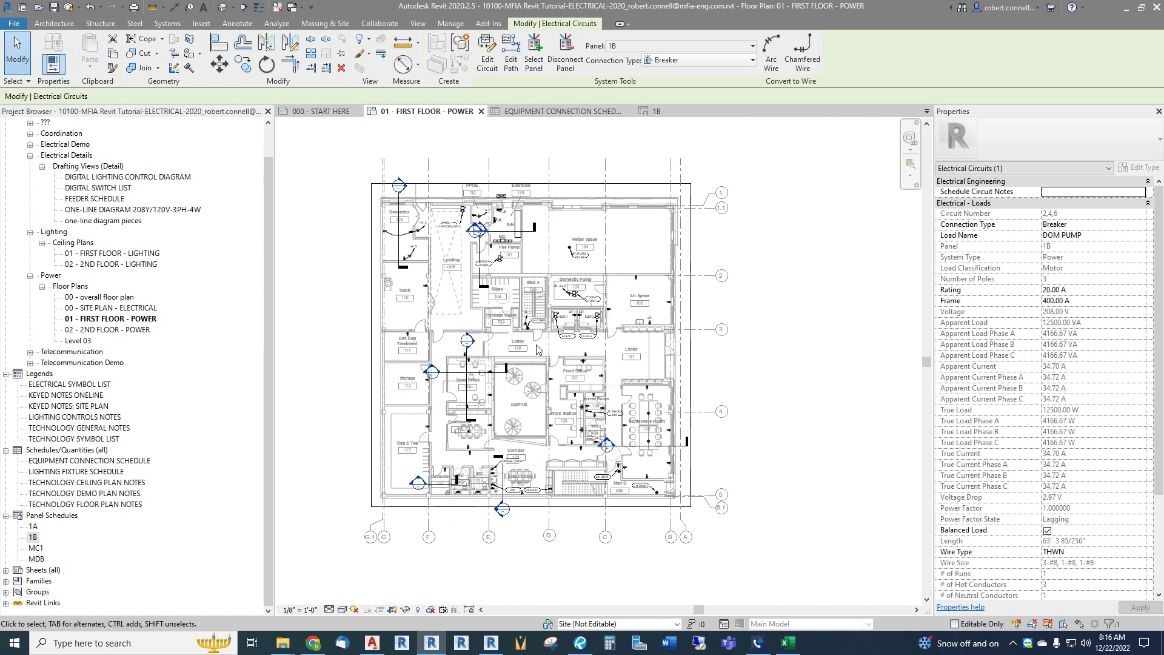
{"action": "scroll", "coordinate": [538, 348], "scroll_direction": "up", "scroll_amount": 1}
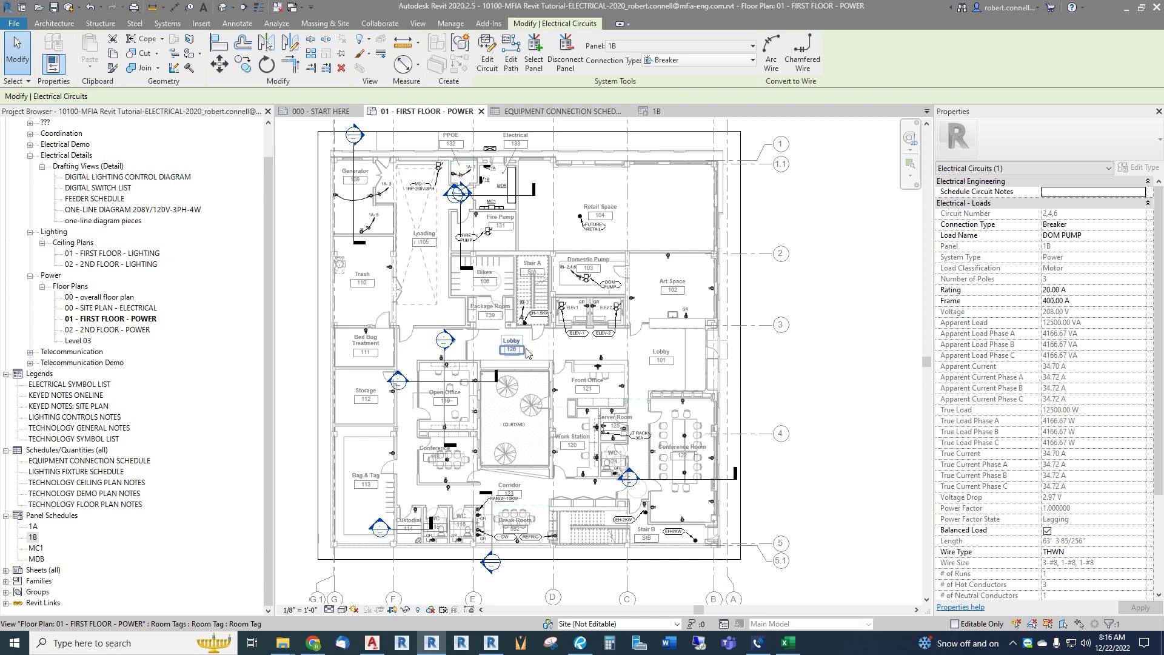
{"action": "scroll", "coordinate": [576, 289], "scroll_direction": "up", "scroll_amount": 3}
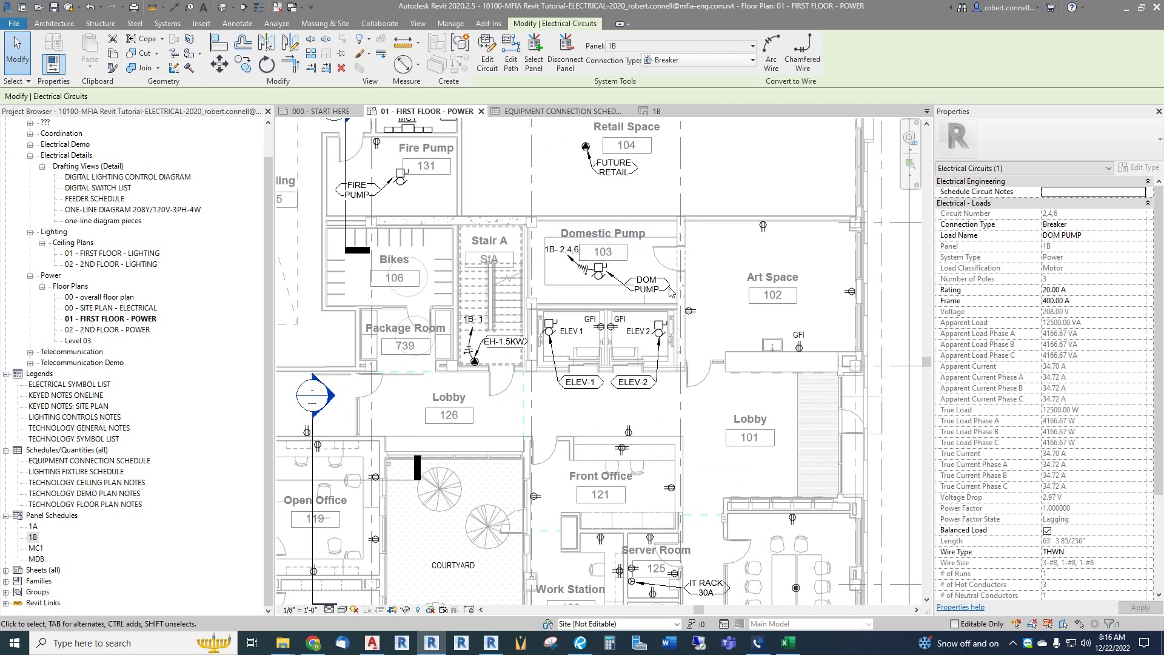
{"action": "scroll", "coordinate": [573, 285], "scroll_direction": "up", "scroll_amount": 2}
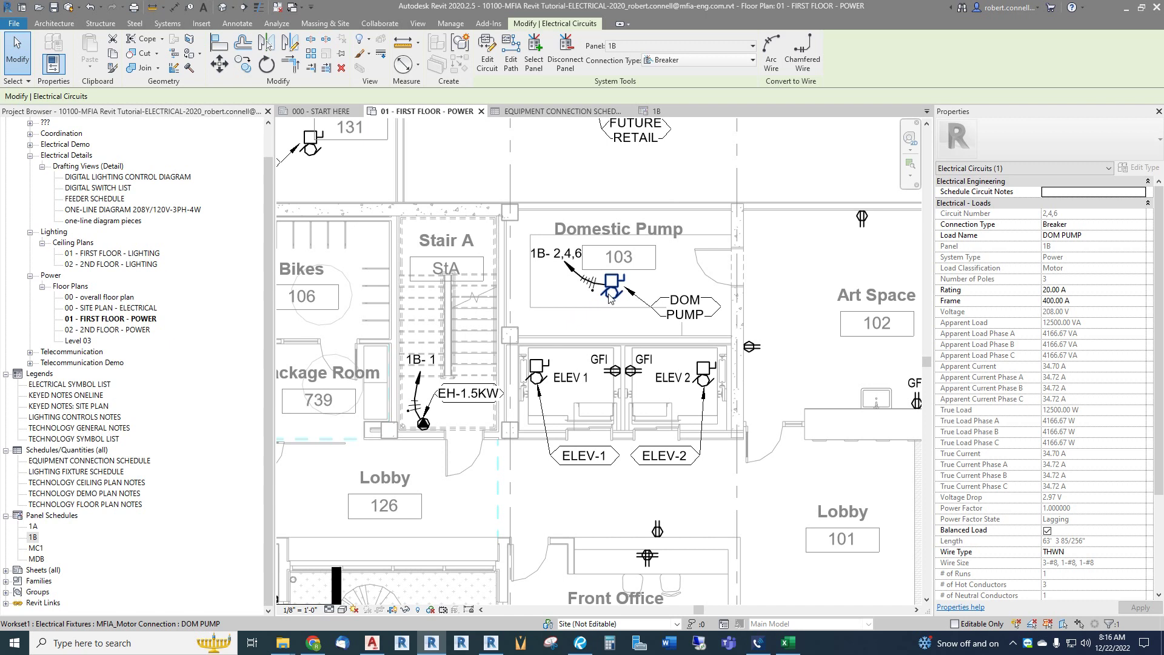
{"action": "left_click", "coordinate": [658, 111]}
{"action": "scroll", "coordinate": [614, 295], "scroll_direction": "down", "scroll_amount": 4}
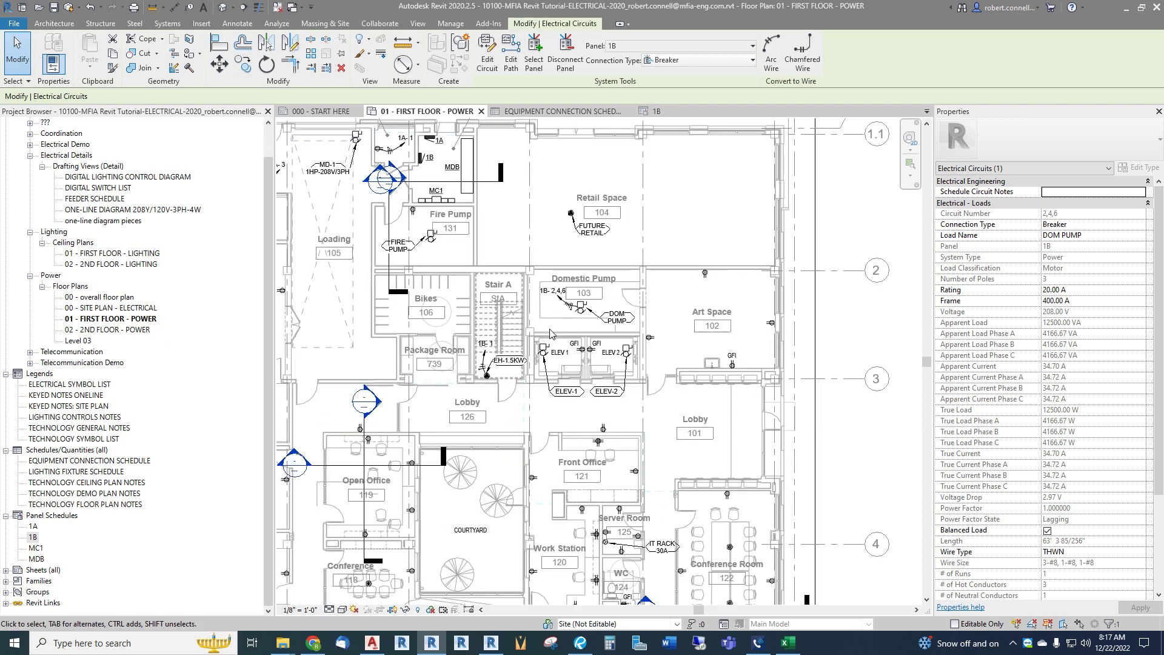
Check the domestic pump's panel and circuit number properties in room 103, and reassign its circuit to panel MDB.
{"action": "scroll", "coordinate": [485, 233], "scroll_direction": "up", "scroll_amount": 2}
{"action": "scroll", "coordinate": [485, 232], "scroll_direction": "down", "scroll_amount": 1}
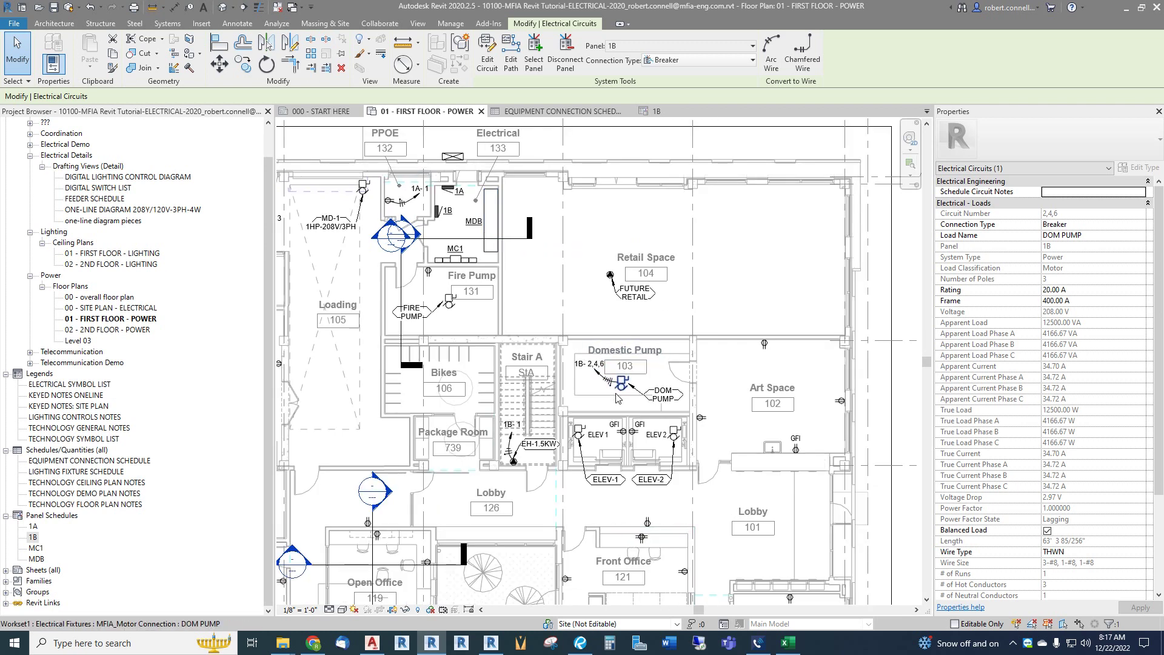
{"action": "scroll", "coordinate": [629, 401], "scroll_direction": "up", "scroll_amount": 3}
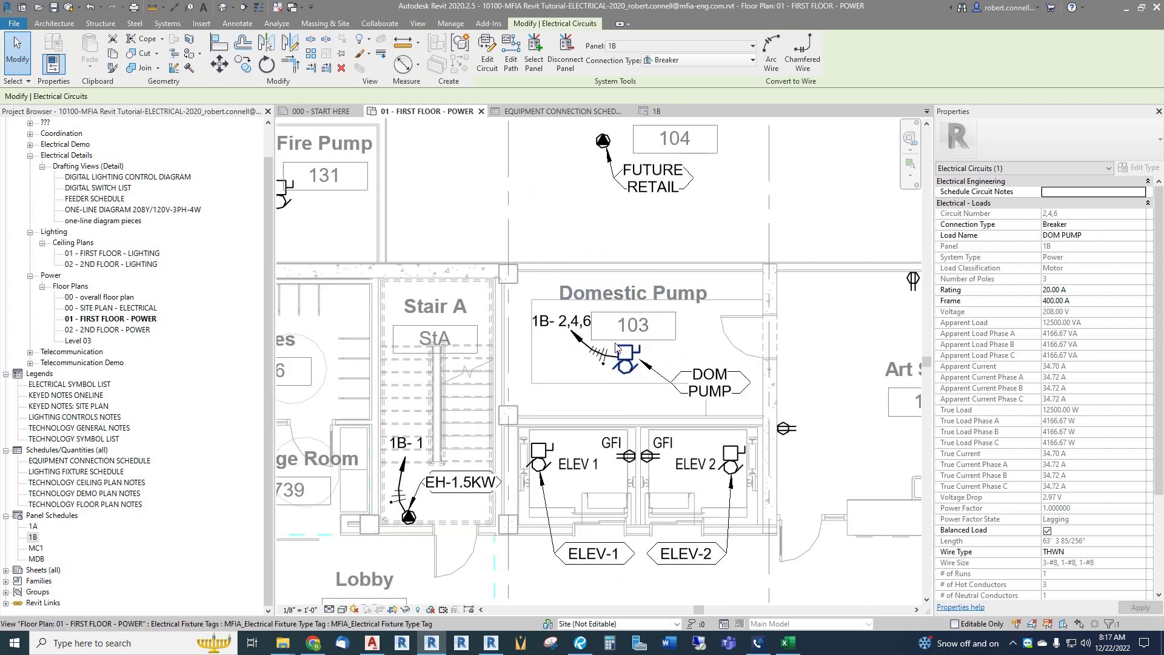
{"action": "left_click", "coordinate": [628, 363]}
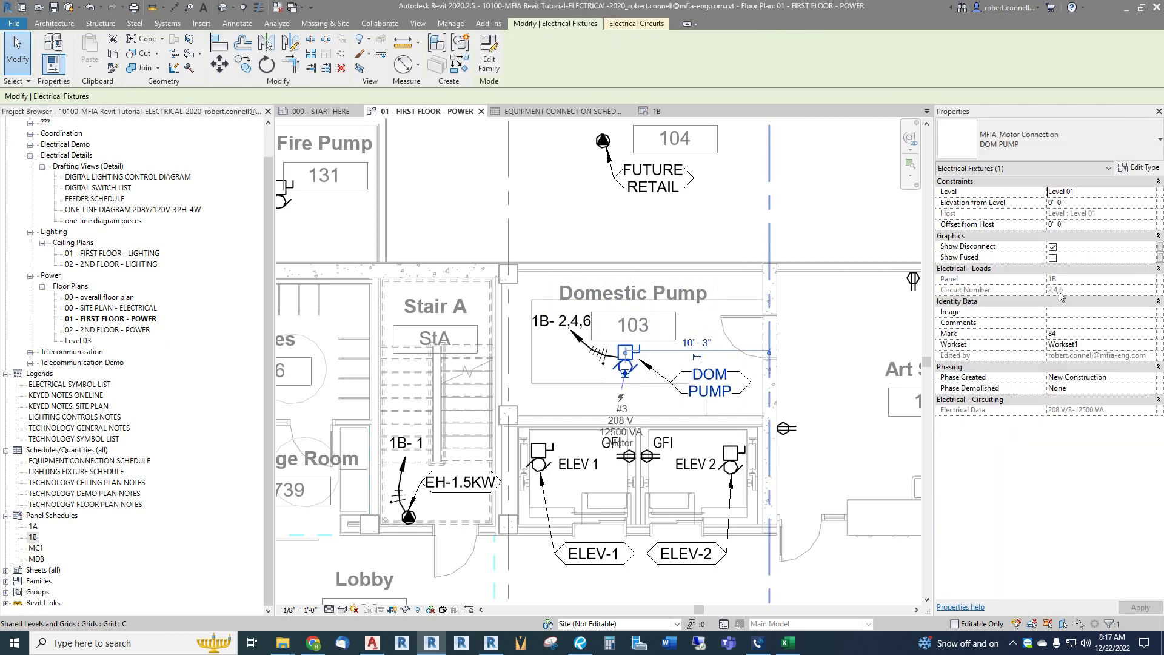
{"action": "key", "text": "Escape"}
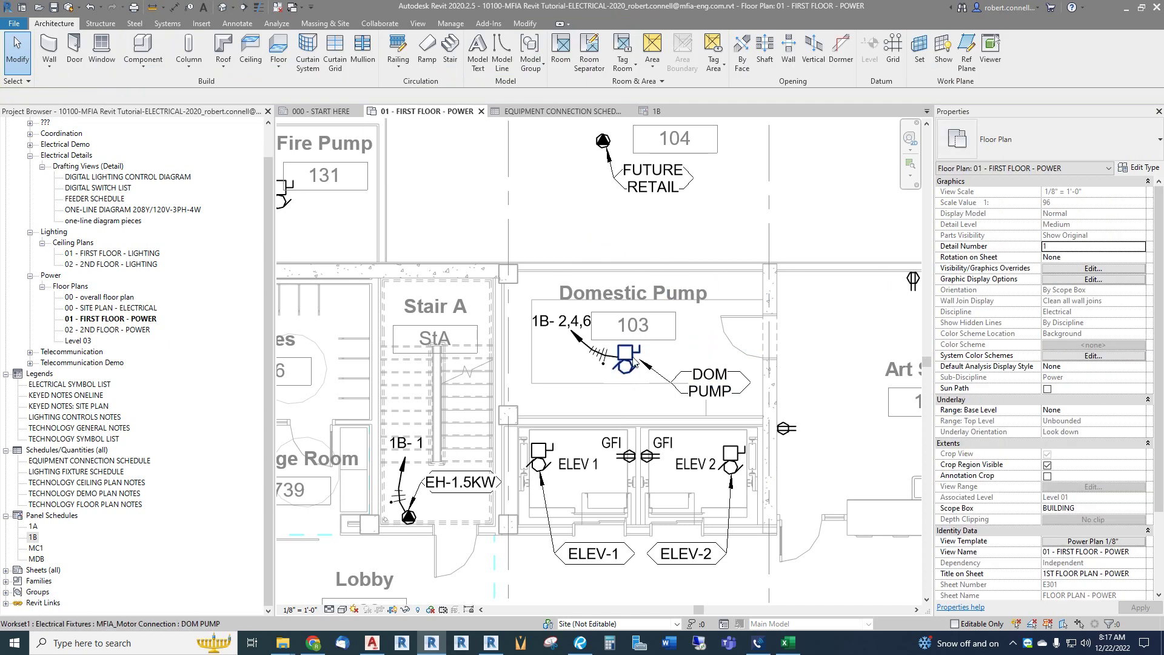
{"action": "key", "text": "Tab"}
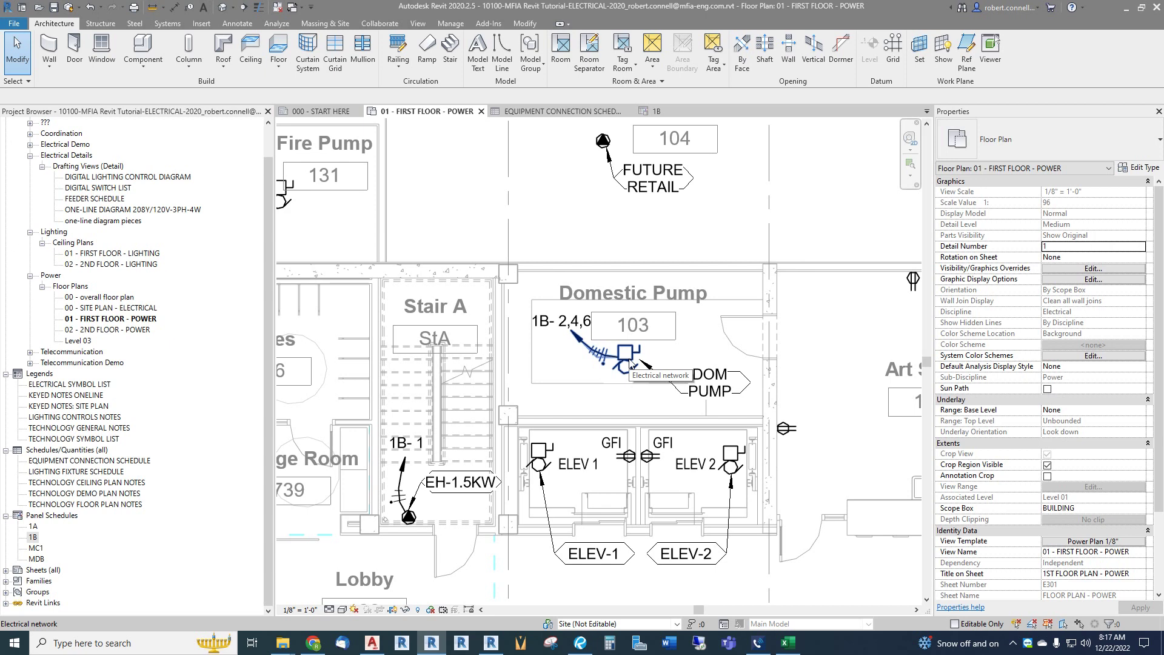
{"action": "key", "text": "Tab"}
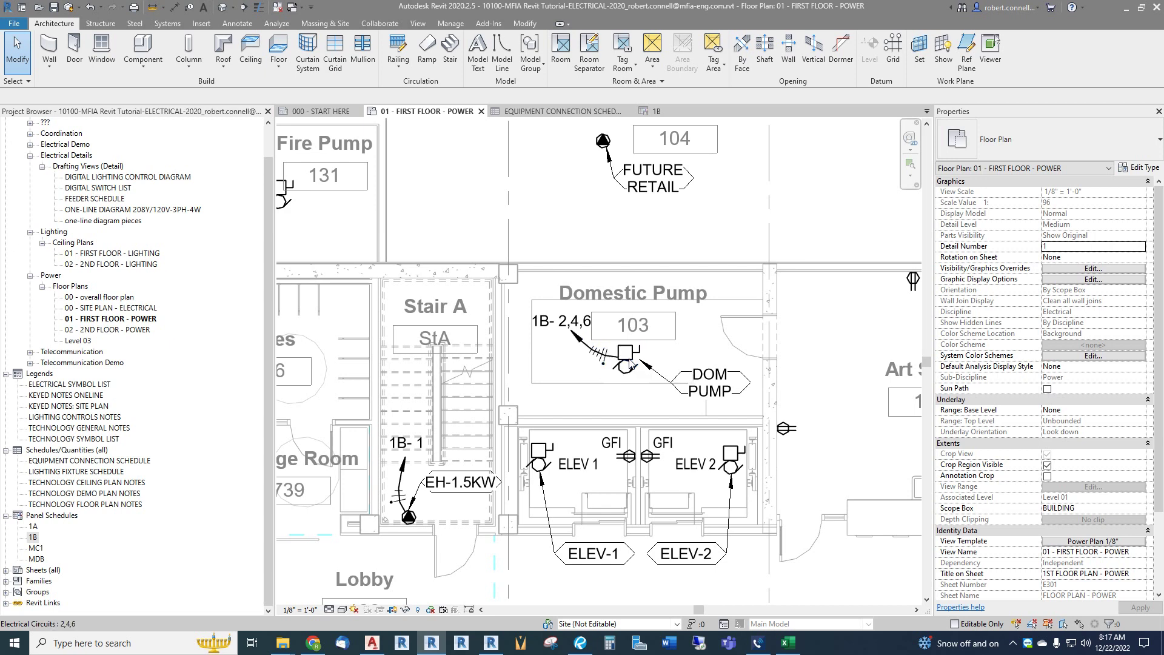
{"action": "left_click", "coordinate": [633, 364]}
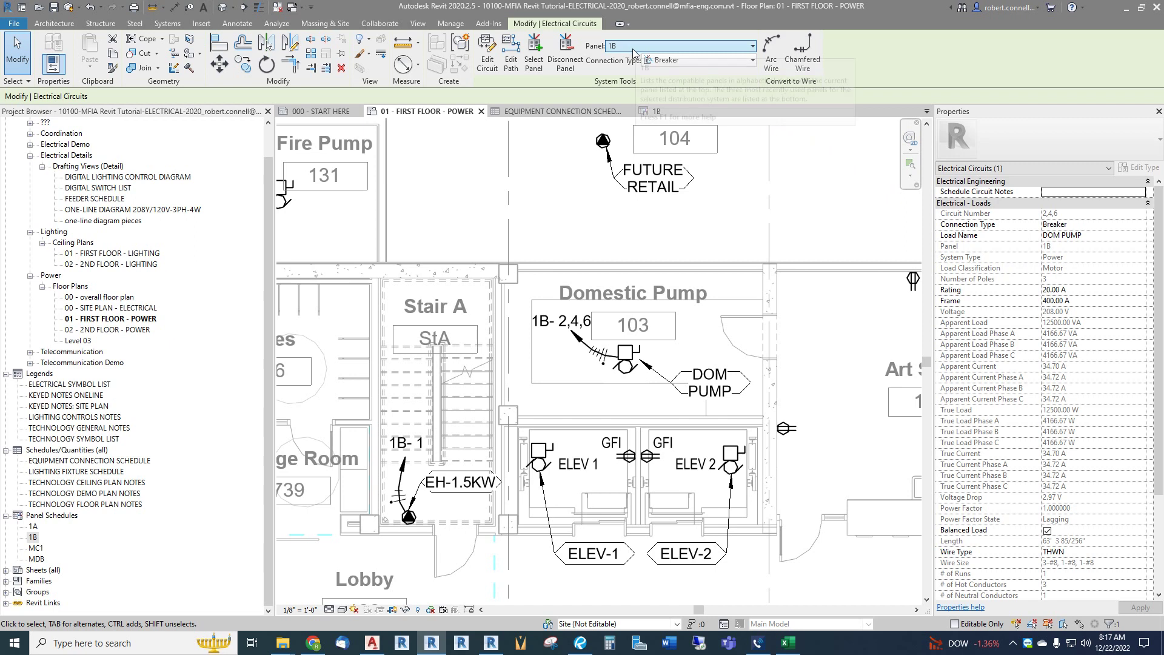
{"action": "left_click", "coordinate": [752, 47]}
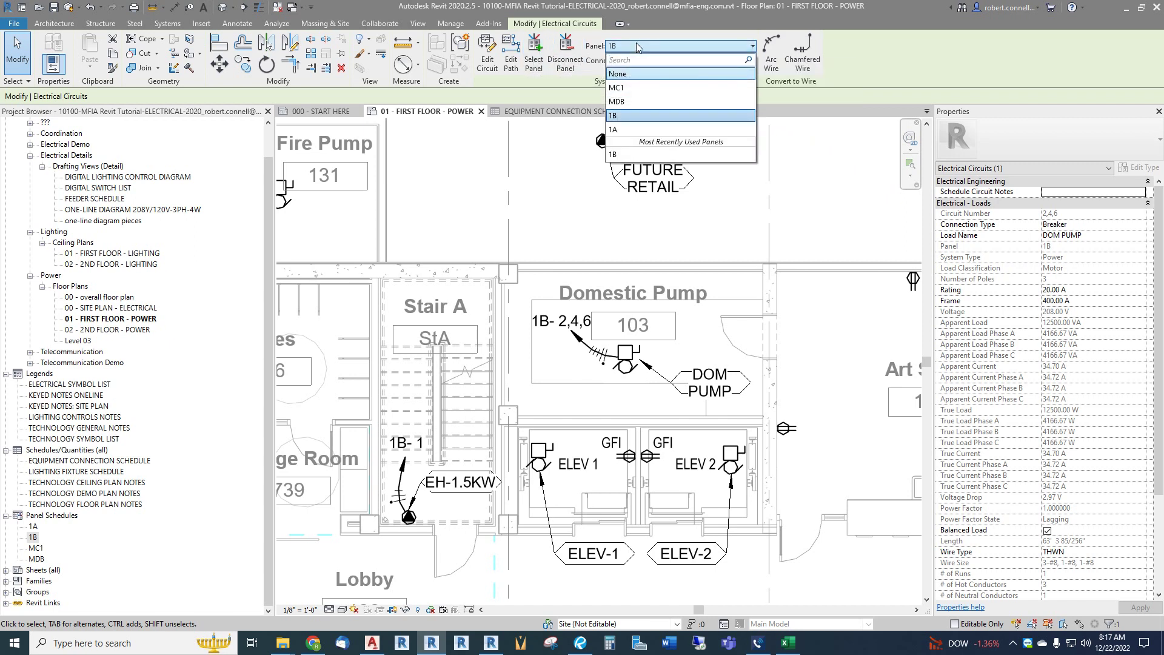
{"action": "left_click", "coordinate": [624, 103]}
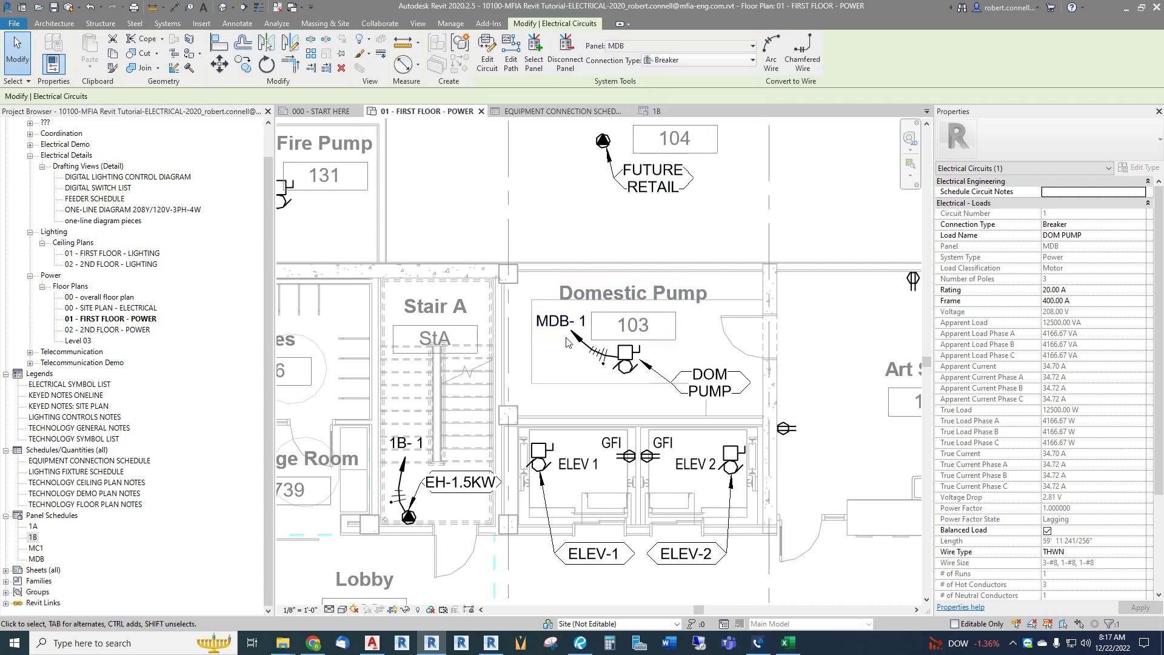
{"action": "left_click", "coordinate": [564, 365]}
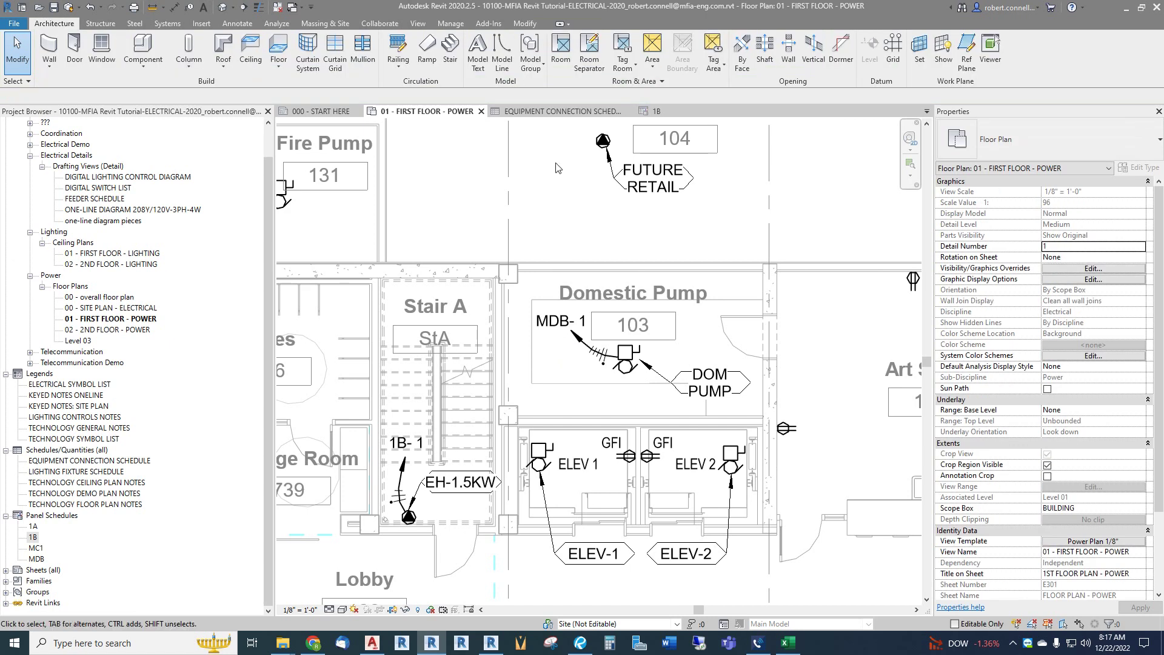
Check the DOM PUMP's panel assignment in the equipment connection schedule, panel 1B's schedule and the first-floor power plan.
{"action": "left_click", "coordinate": [548, 113]}
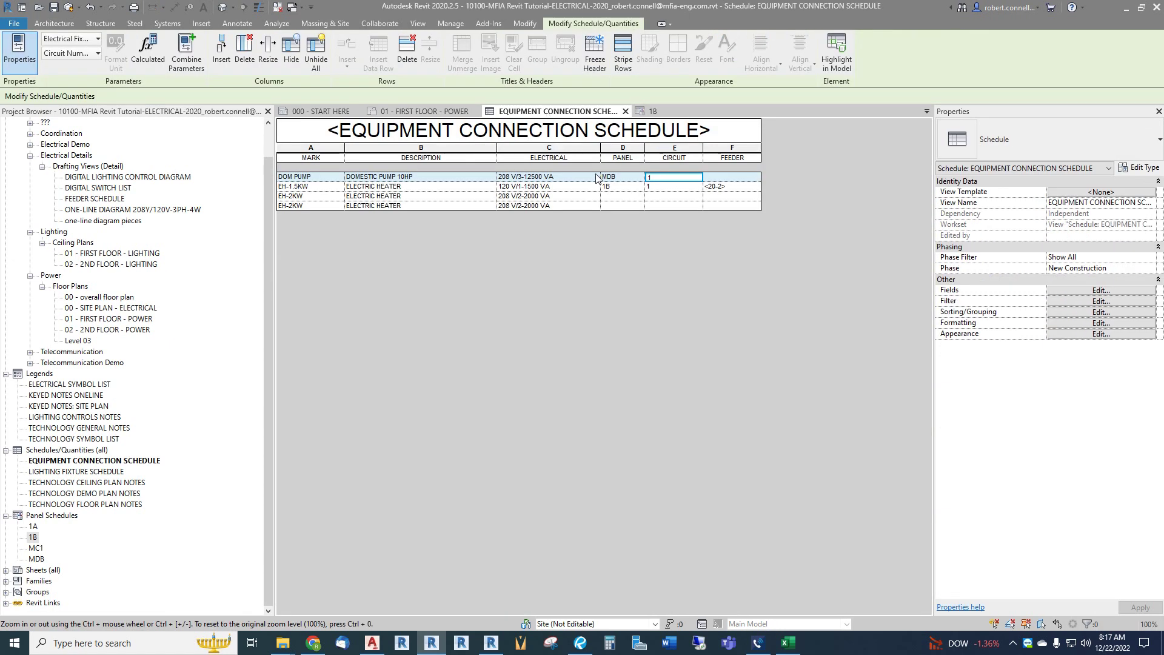
{"action": "left_click", "coordinate": [664, 113]}
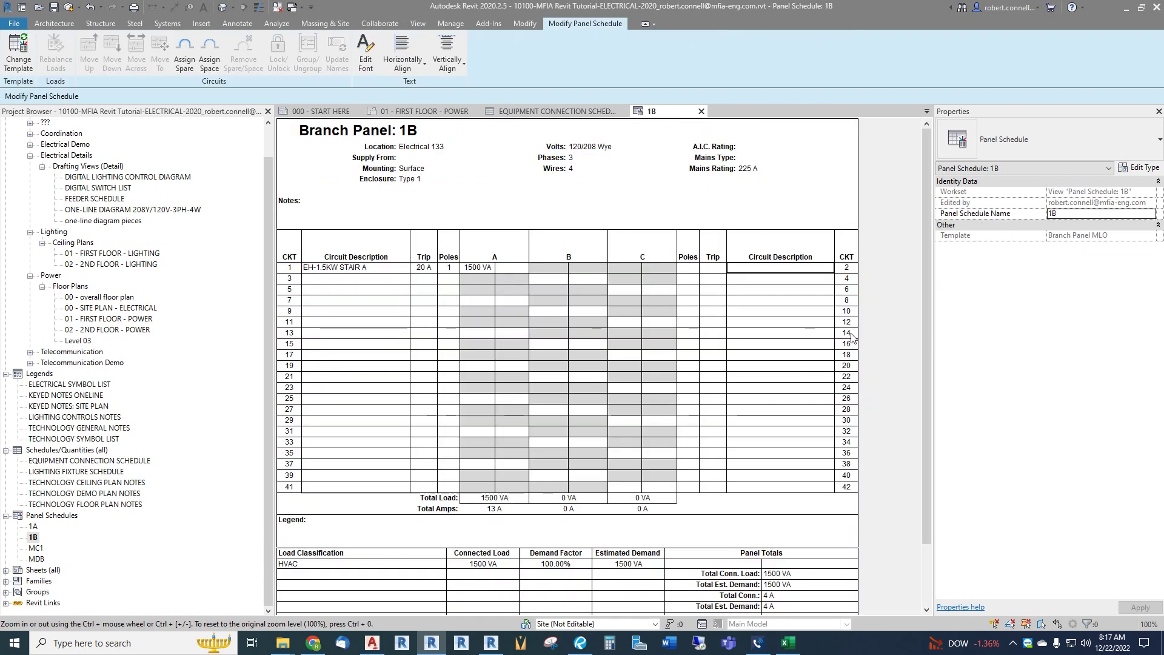
{"action": "left_click", "coordinate": [446, 114]}
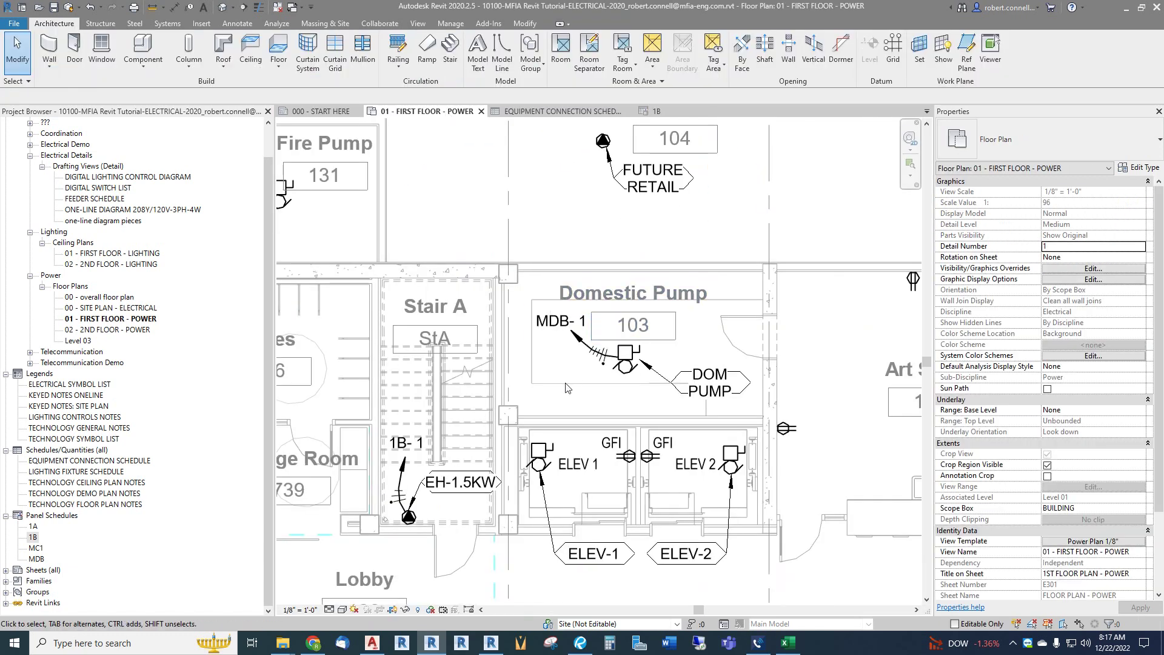
{"action": "scroll", "coordinate": [696, 346], "scroll_direction": "down", "scroll_amount": 6}
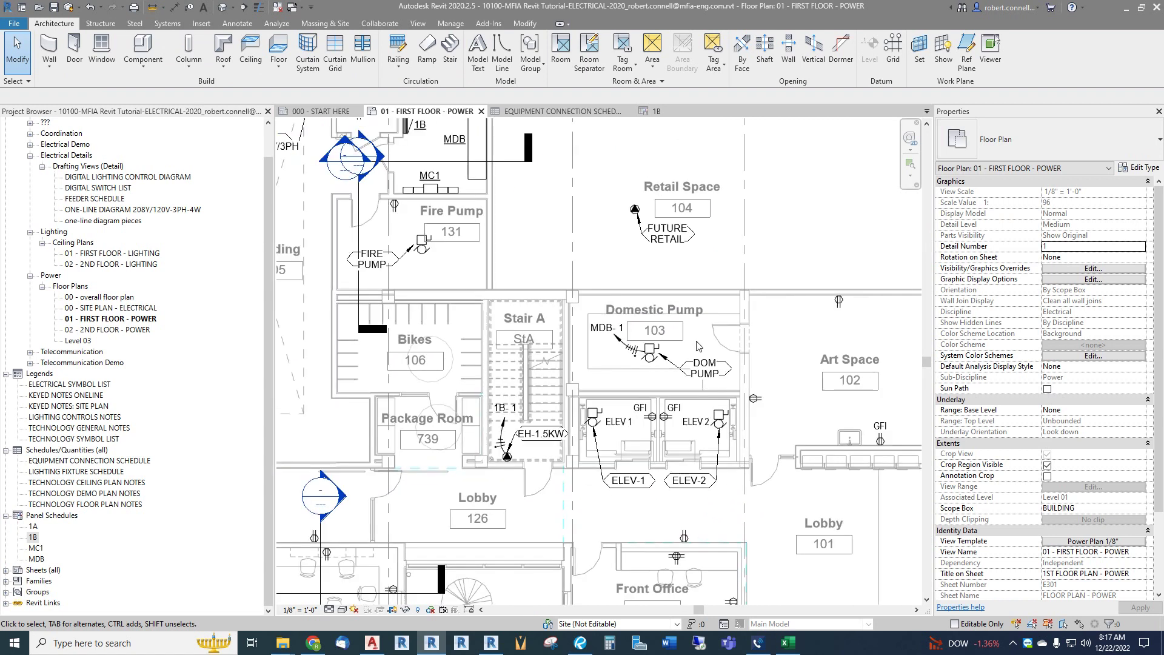
{"action": "scroll", "coordinate": [697, 346], "scroll_direction": "up", "scroll_amount": 2}
{"action": "scroll", "coordinate": [623, 323], "scroll_direction": "down", "scroll_amount": 2}
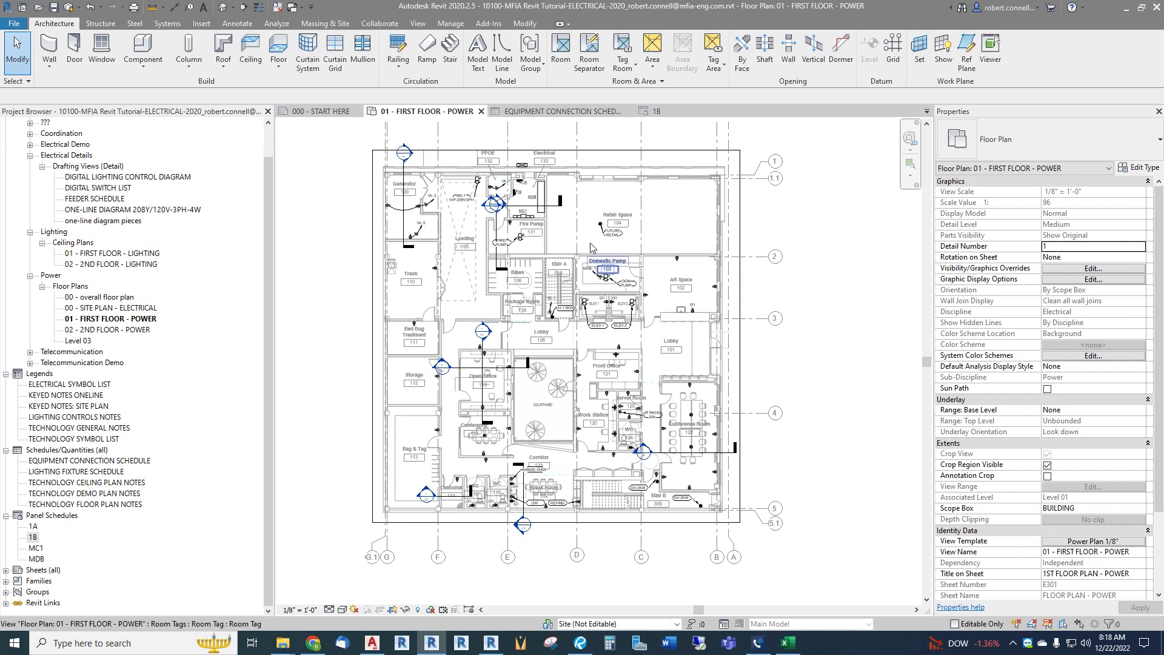